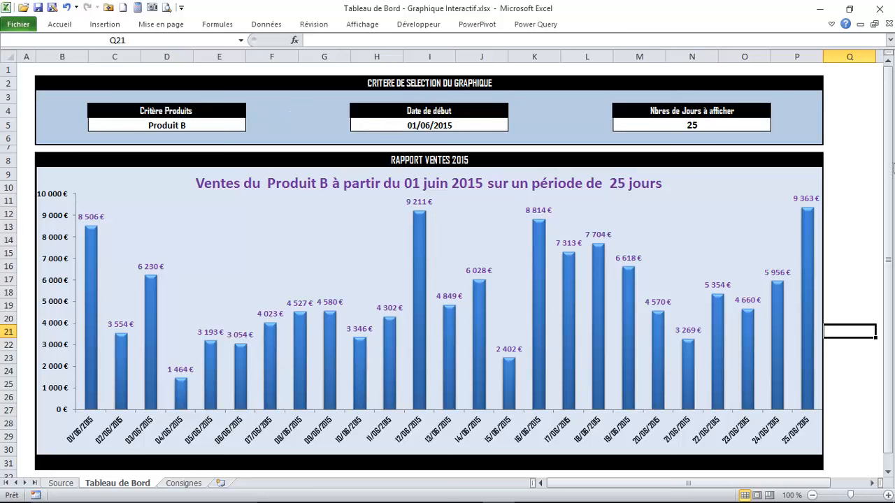
# - Look over the daily sales data per product on the Source sheet and return to the Tableau de Bord sheet
pyautogui.moveTo(890, 161); pyautogui.dragTo(892, 124)
pyautogui.moveTo(424, 291)
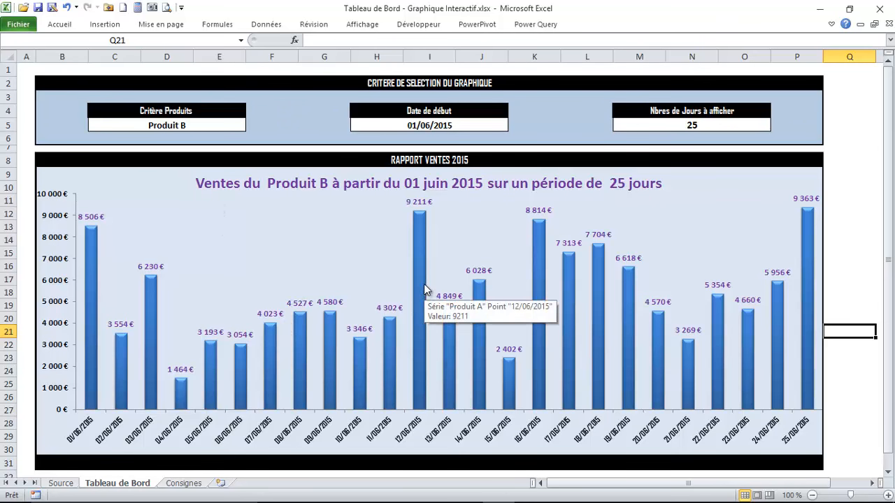
pyautogui.click(62, 484)
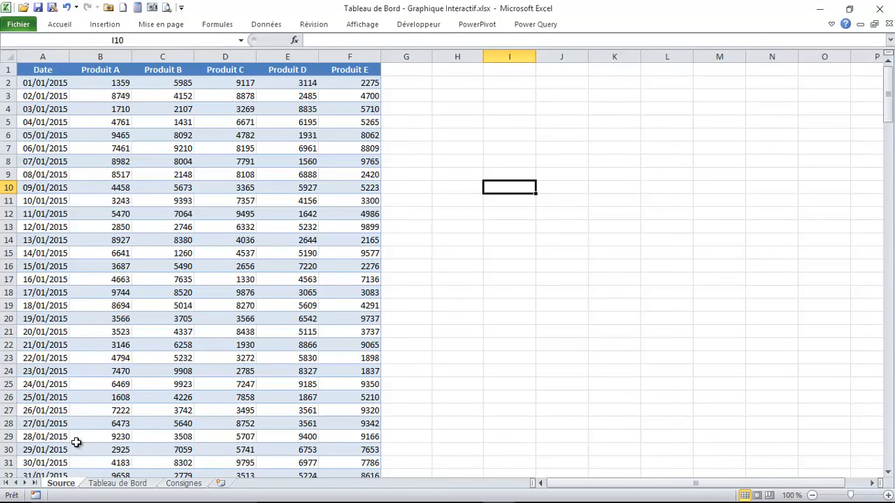
pyautogui.click(118, 483)
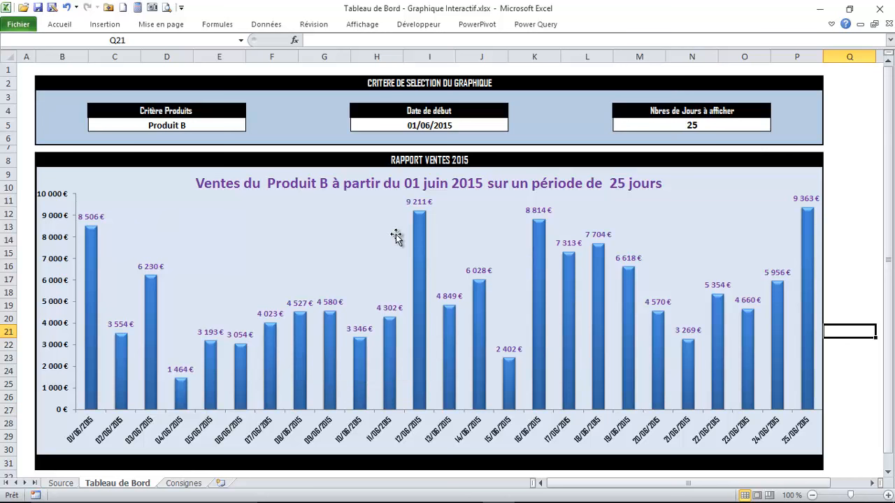
# - Set the dashboard's product criterion to Produit C
pyautogui.click(179, 123)
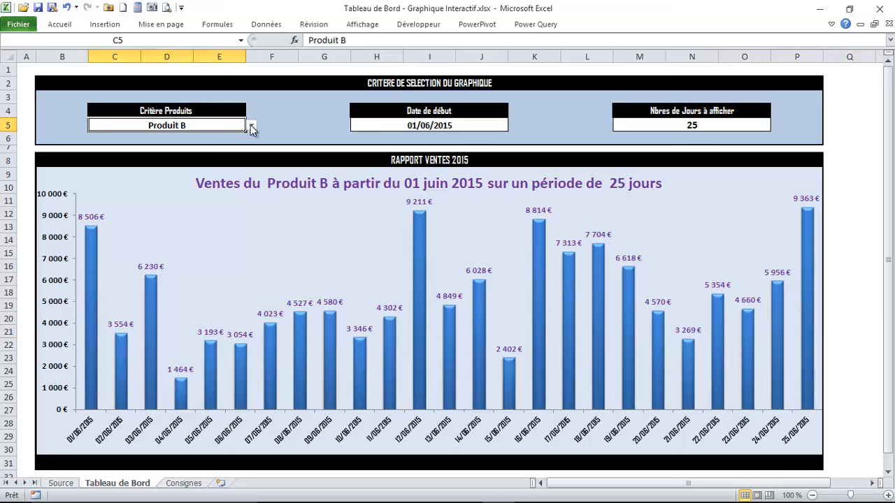
pyautogui.click(252, 125)
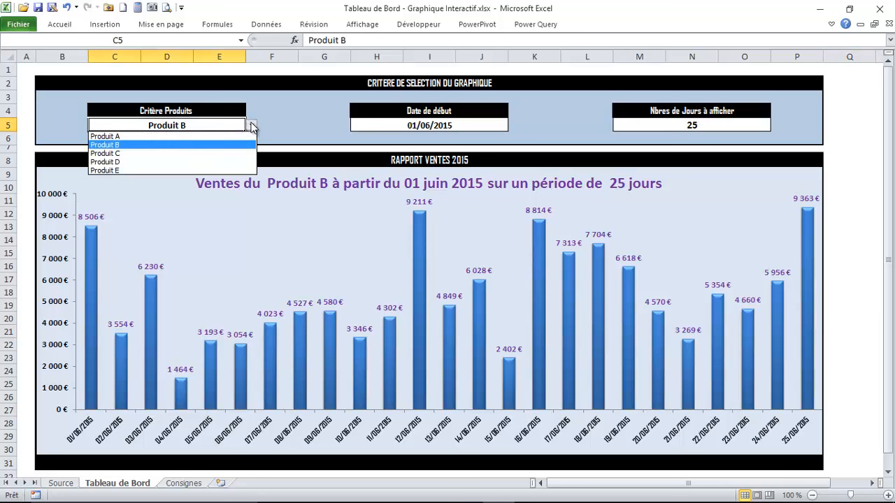
pyautogui.click(119, 153)
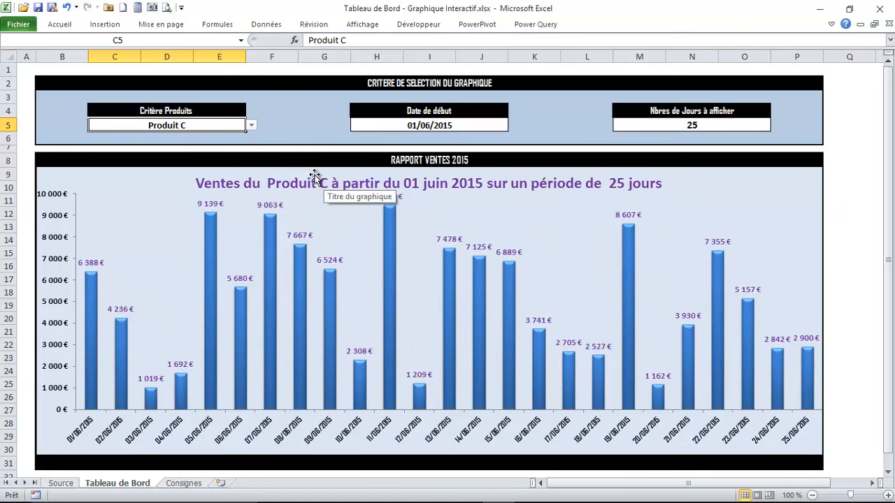
# - Set the chart's start date to 01/02/2015 in the selection criteria
pyautogui.click(441, 126)
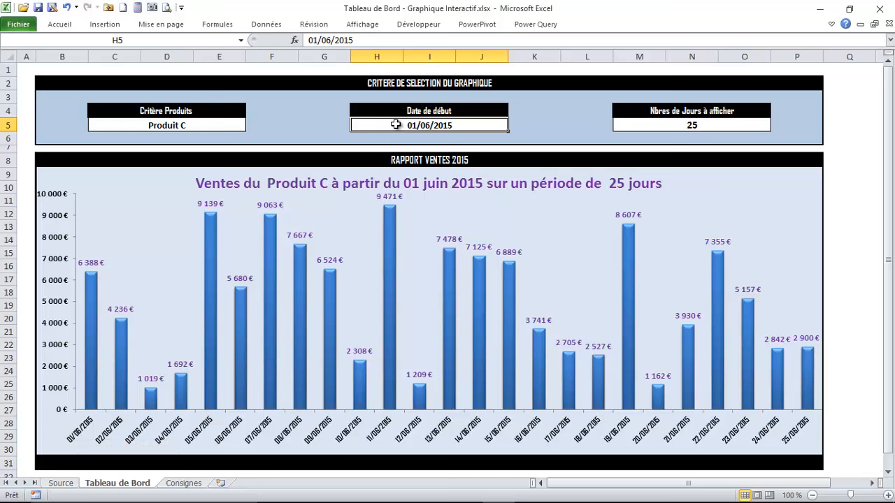
pyautogui.write('1/')
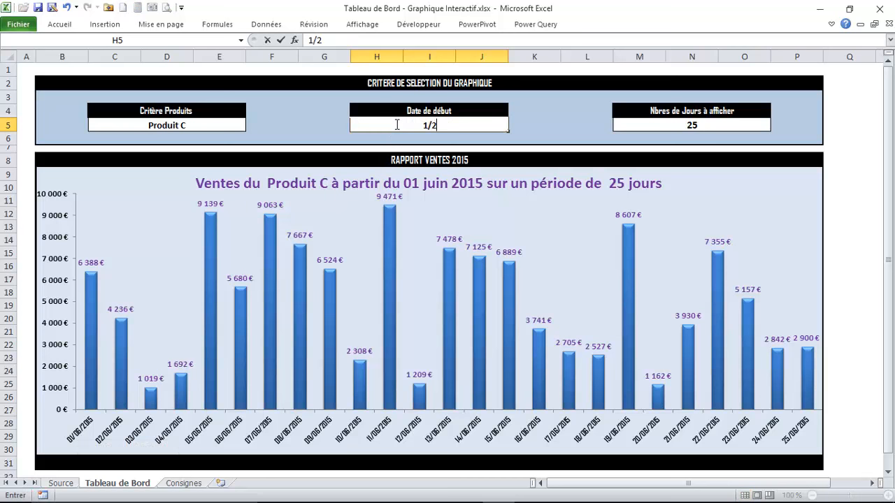
pyautogui.write('2/15')
pyautogui.press('Return')
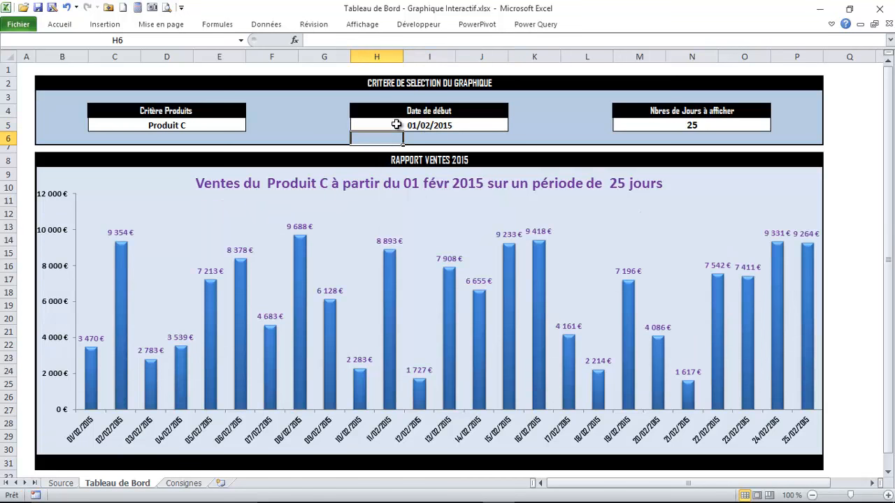
pyautogui.click(407, 124)
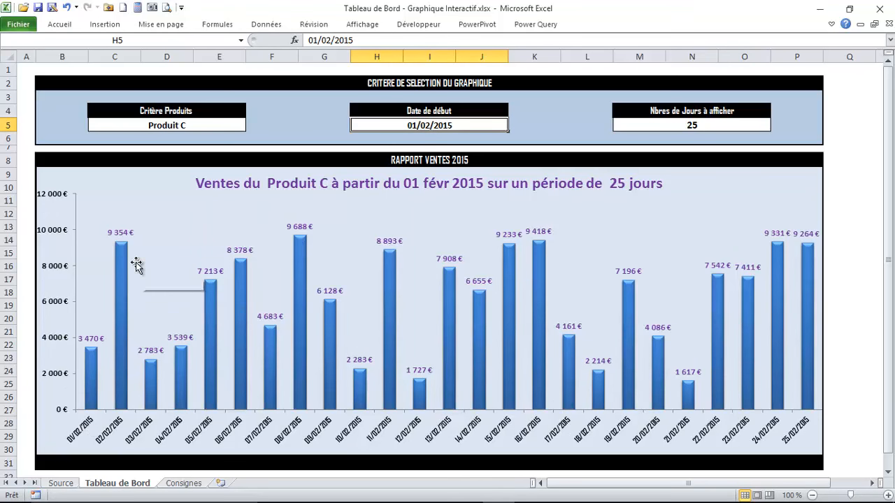
# - Set the number of days to display in the chart to 15
pyautogui.click(681, 127)
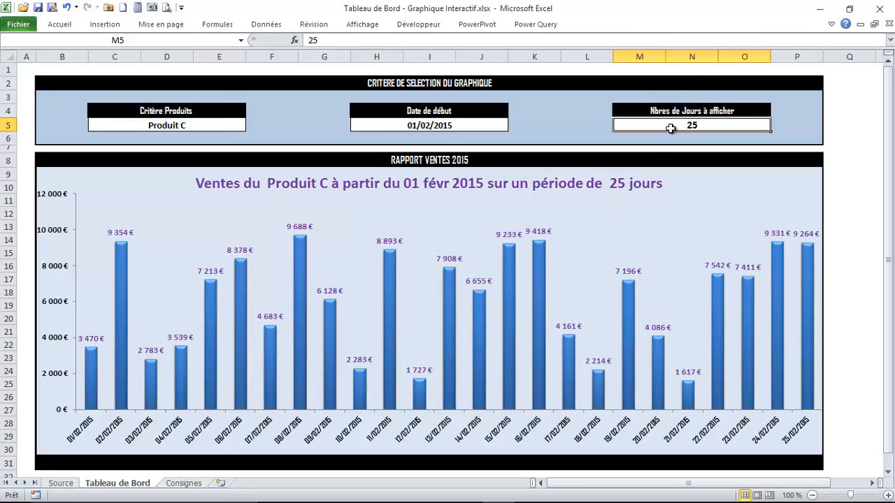
pyautogui.write('15')
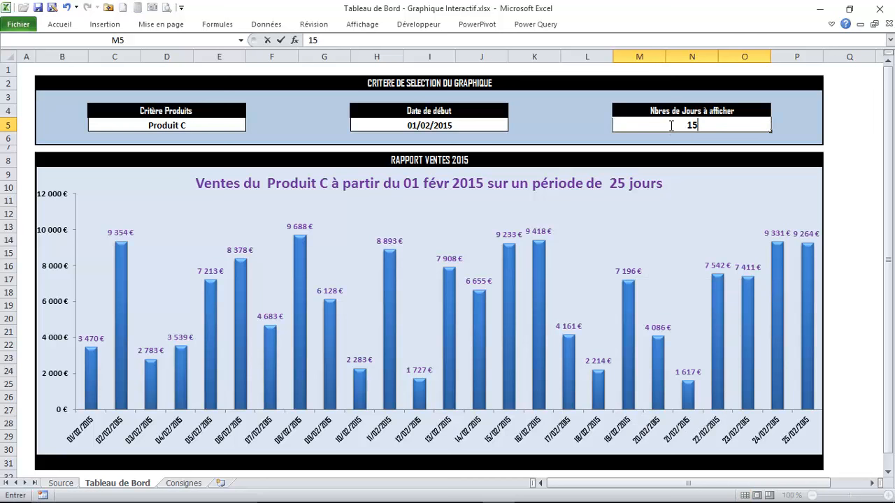
pyautogui.press('Return')
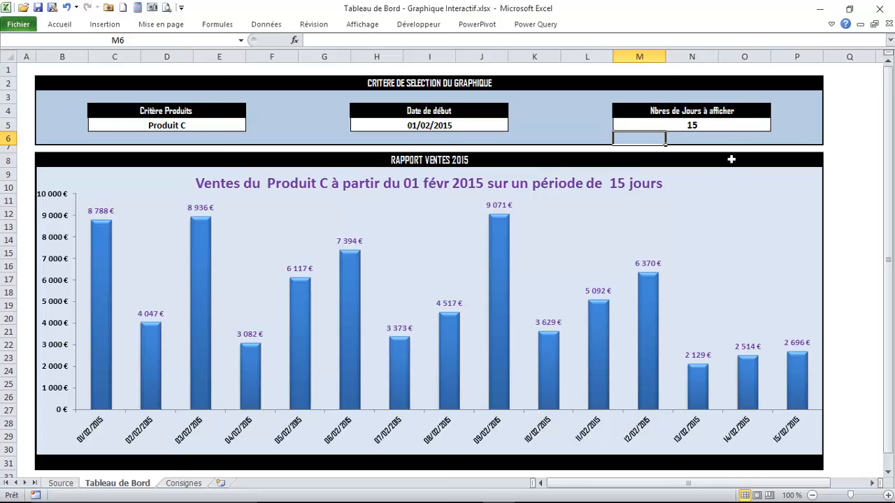
# - Shorten the chart's displayed period to 7 days
pyautogui.click(710, 125)
pyautogui.write('7')
pyautogui.press('Return')
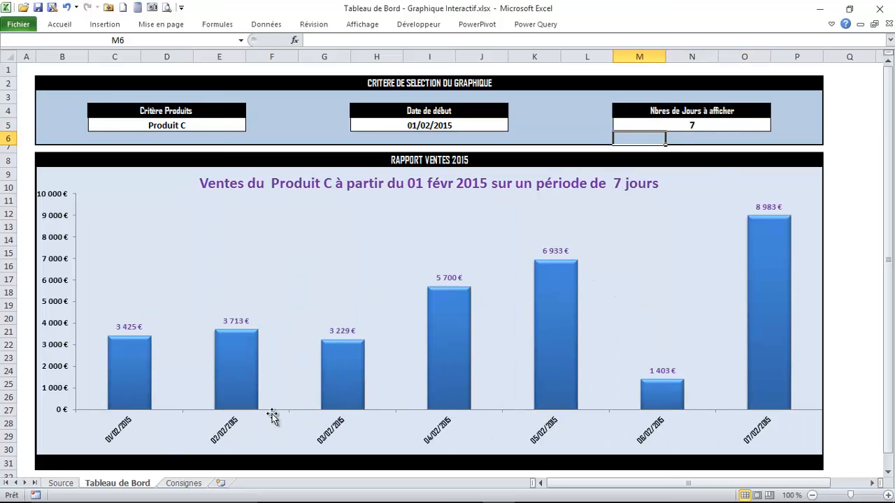
# - Set the start date to 01/03/2015 and the product criterion to Produit E
pyautogui.click(424, 125)
pyautogui.click(336, 40)
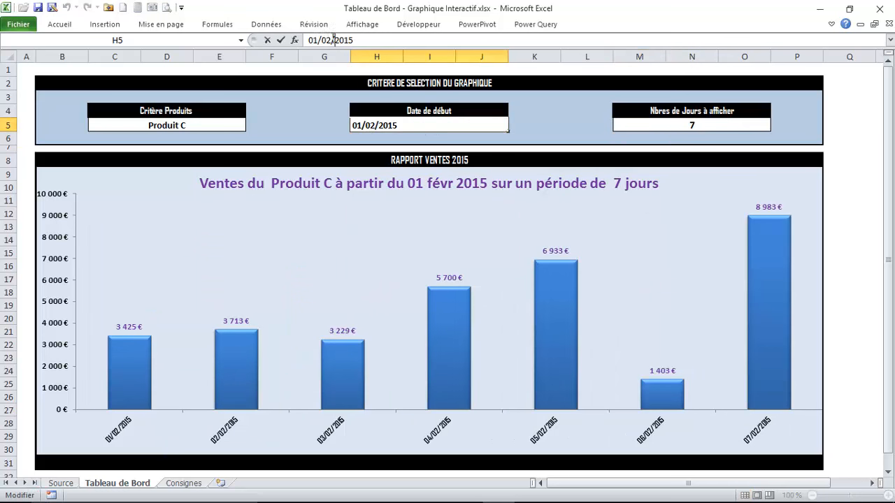
pyautogui.write('3')
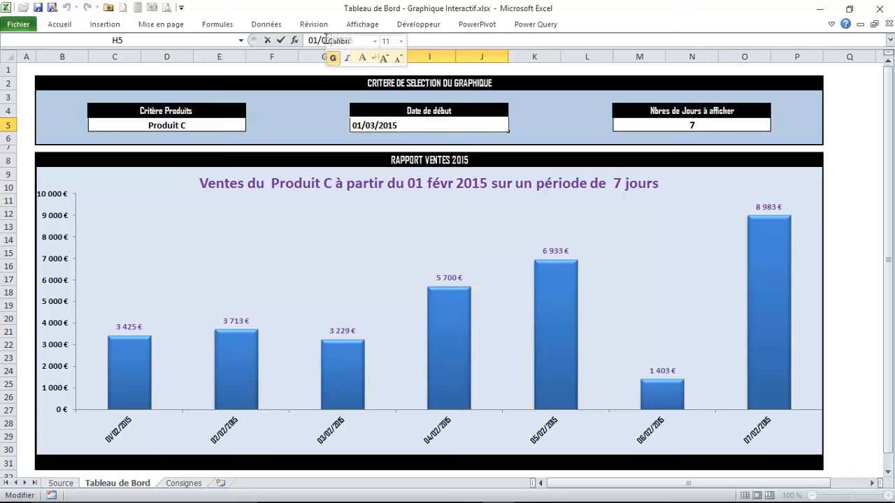
pyautogui.click(161, 173)
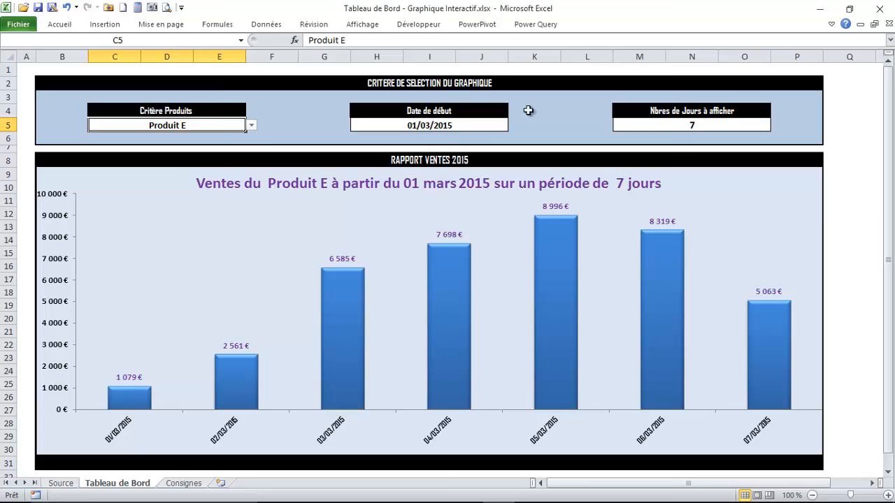
# - Change the chart's start date to 01/04/2015
pyautogui.click(427, 124)
pyautogui.click(333, 40)
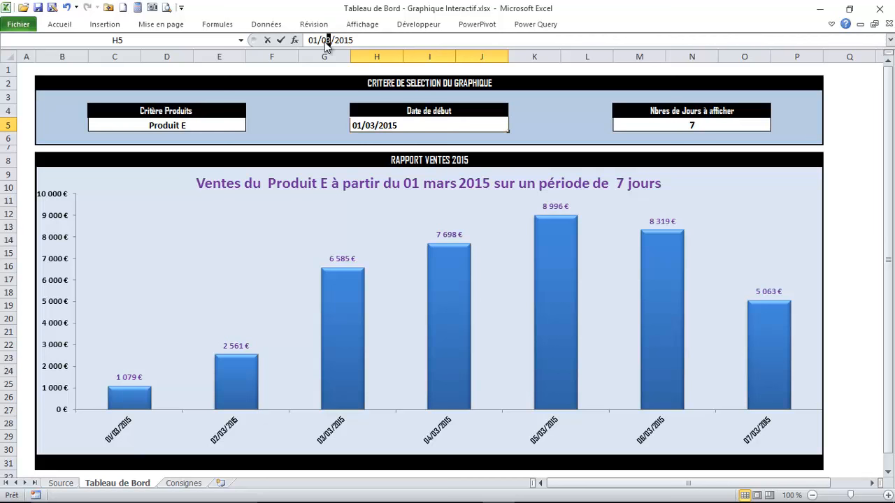
pyautogui.doubleClick(329, 39)
pyautogui.write('04')
pyautogui.press('Return')
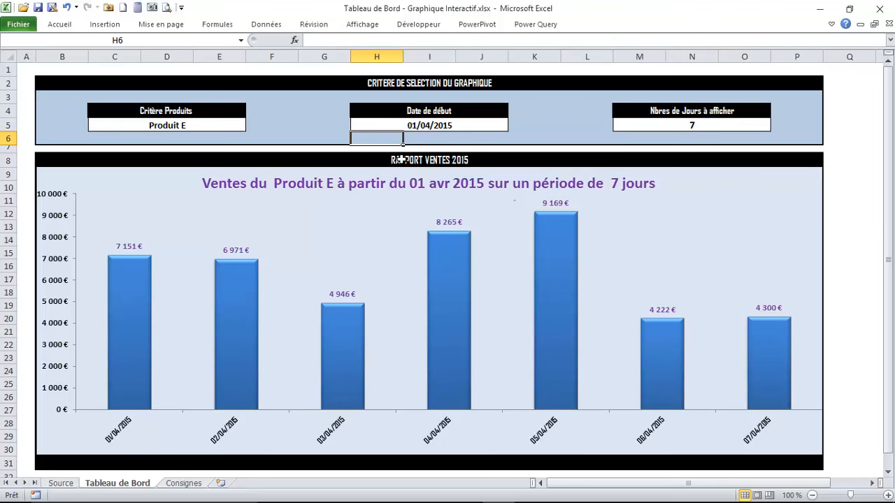
# - Switch the product criterion to Produit B
pyautogui.click(201, 125)
pyautogui.click(251, 124)
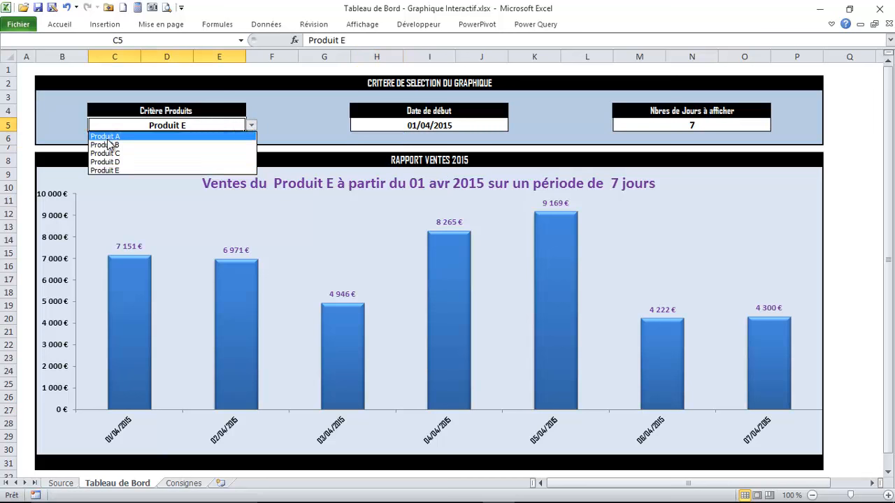
pyautogui.click(145, 144)
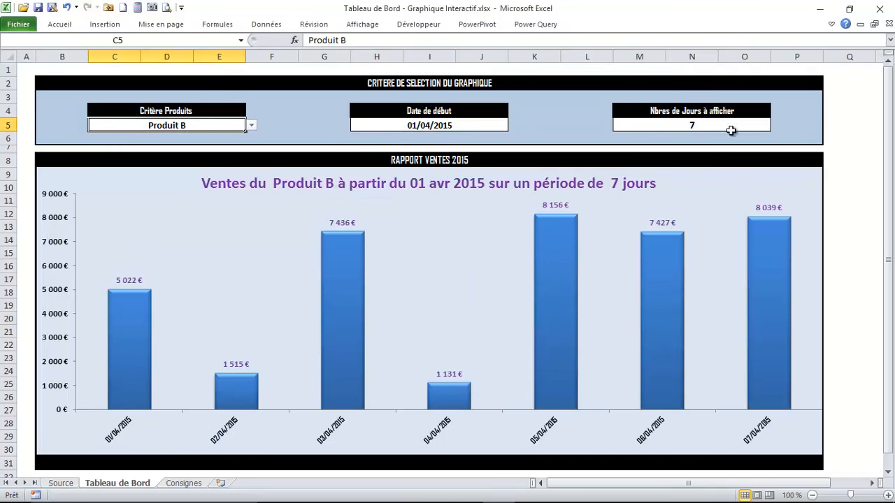
# - Set the number of days to display to 14
pyautogui.click(694, 123)
pyautogui.write('4')
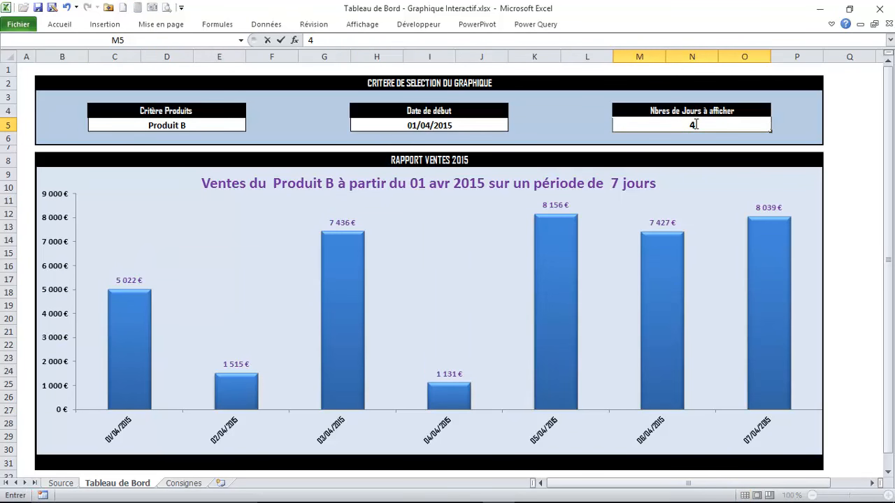
pyautogui.press('Return')
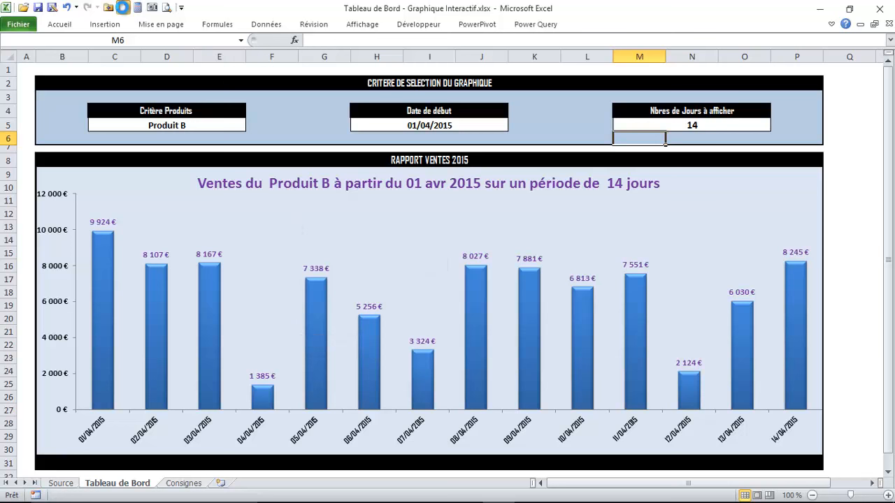
# - Create a blank workbook and rename its first sheet Source
pyautogui.click(122, 7)
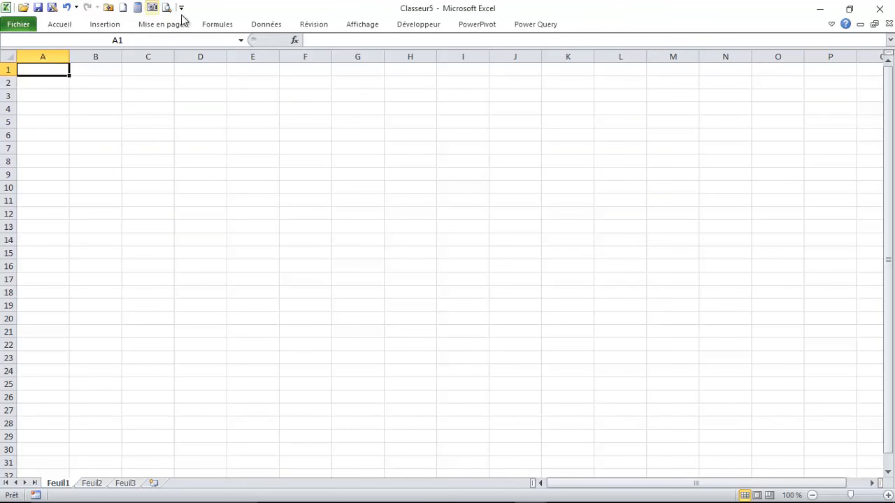
pyautogui.doubleClick(62, 485)
pyautogui.write('Surfe')
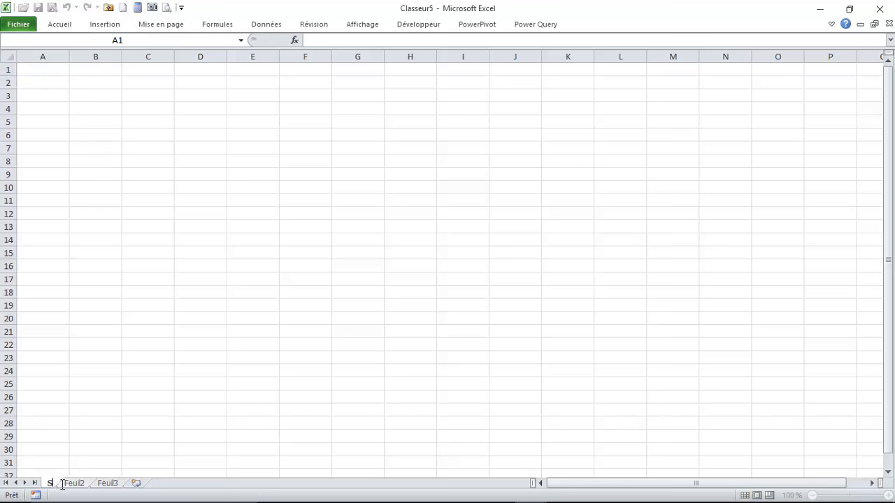
pyautogui.press('BackSpace')
pyautogui.press('BackSpace')
pyautogui.press('BackSpace')
pyautogui.press('BackSpace')
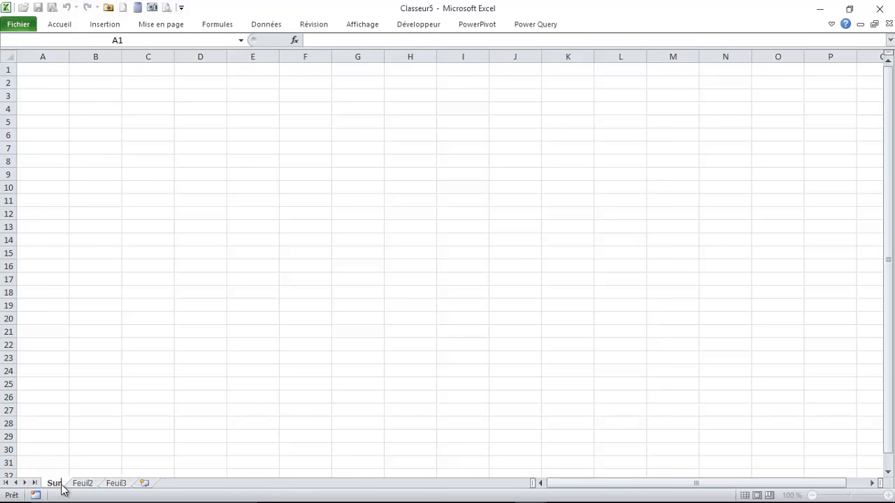
pyautogui.write('ource')
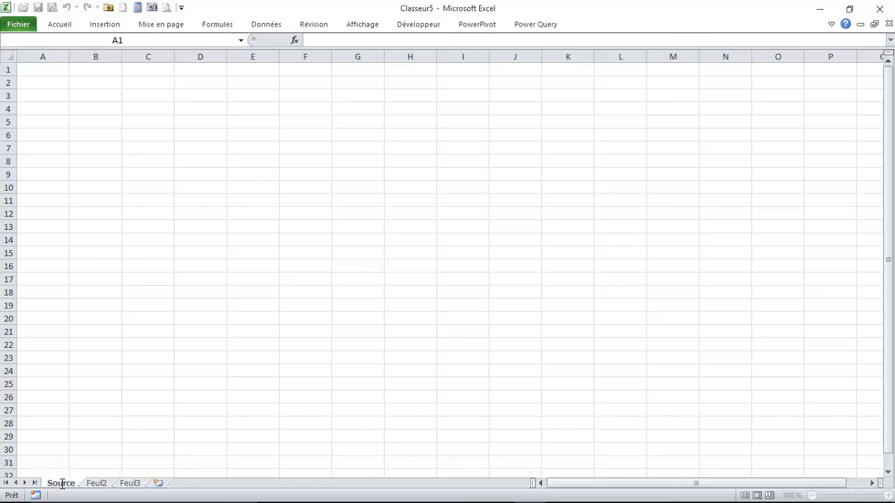
# - Rename the second sheet Tableau de Bord and return to the Source sheet
pyautogui.doubleClick(97, 484)
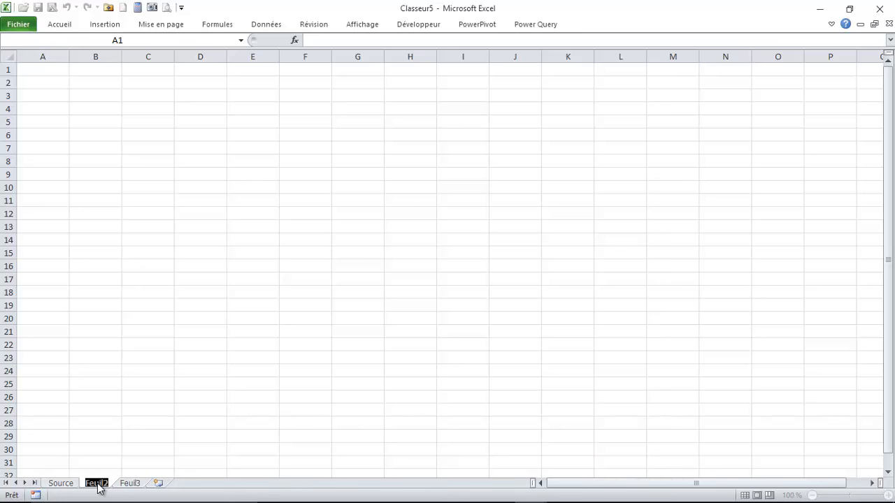
pyautogui.write('Da')
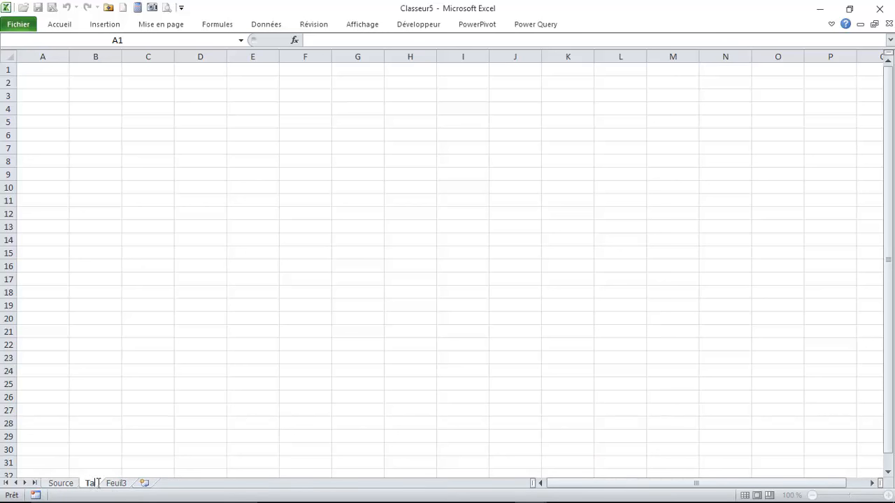
pyautogui.write('bleau de Bord')
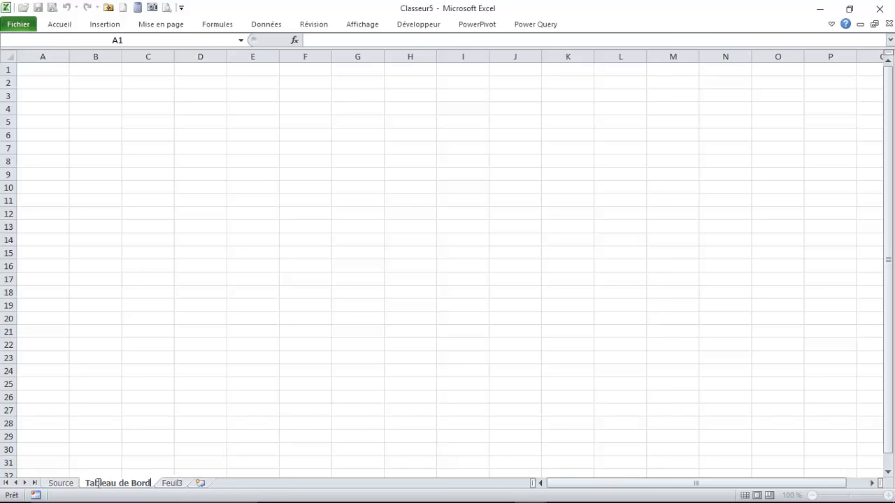
pyautogui.click(61, 87)
pyautogui.click(56, 74)
pyautogui.click(61, 483)
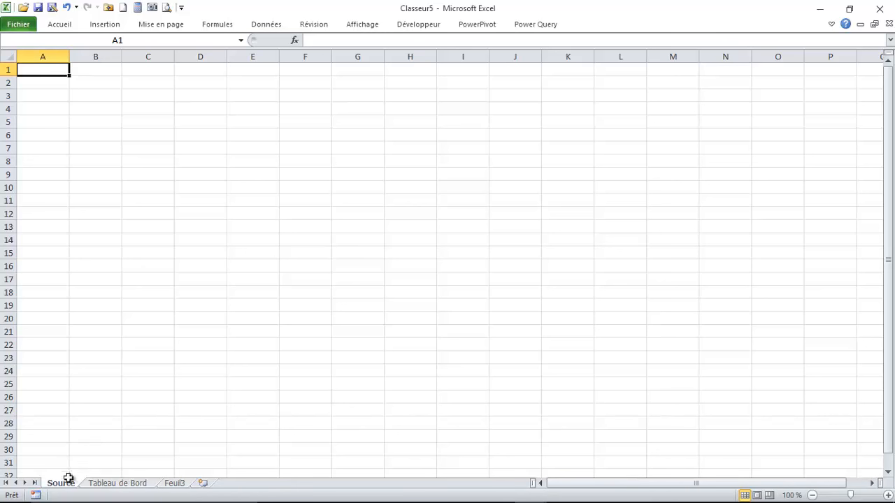
# - Switch to the Tableau de Bord - Graphique Interactif workbook and copy the entire contents of its Source sheet
pyautogui.moveTo(533, 496)
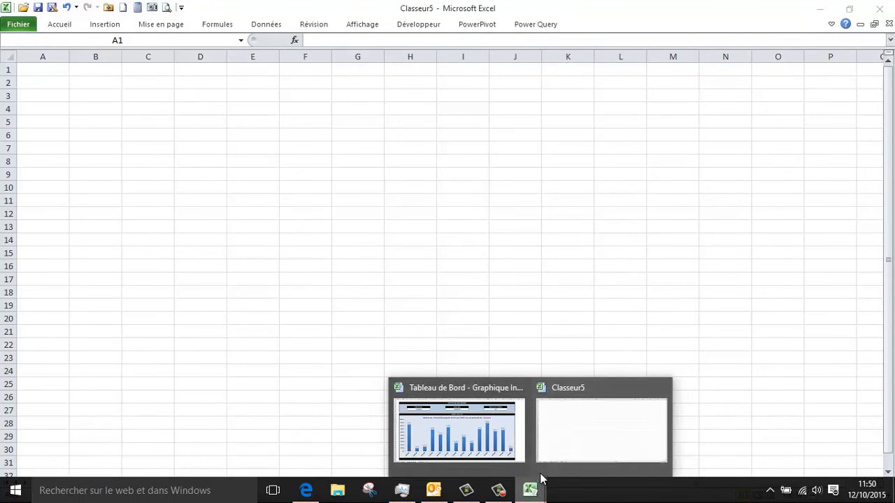
pyautogui.click(480, 435)
pyautogui.click(60, 483)
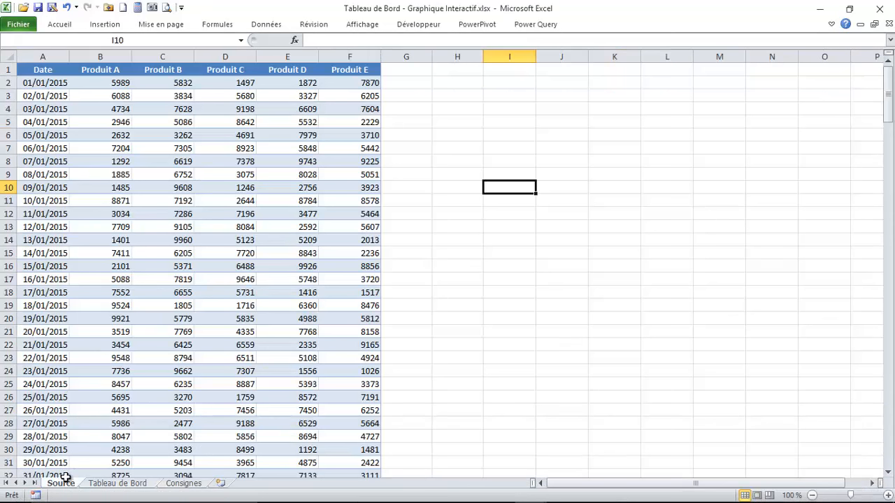
pyautogui.click(5, 57)
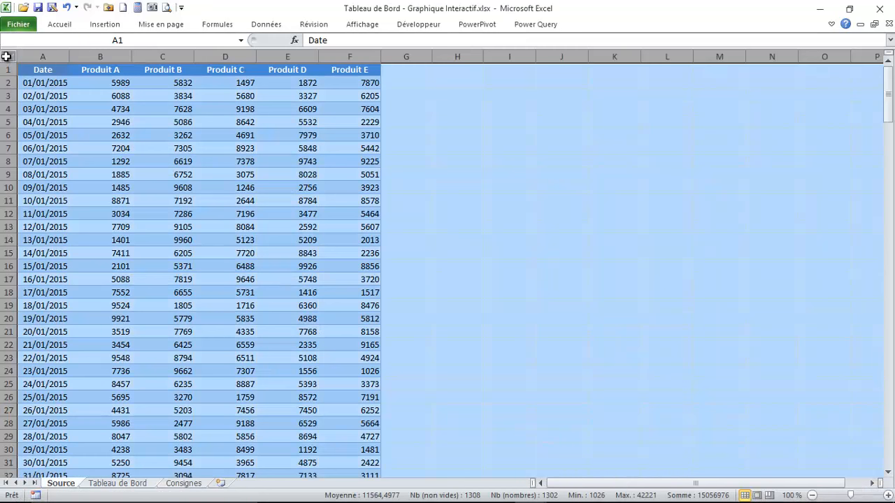
pyautogui.hotkey('ctrl', 'c')
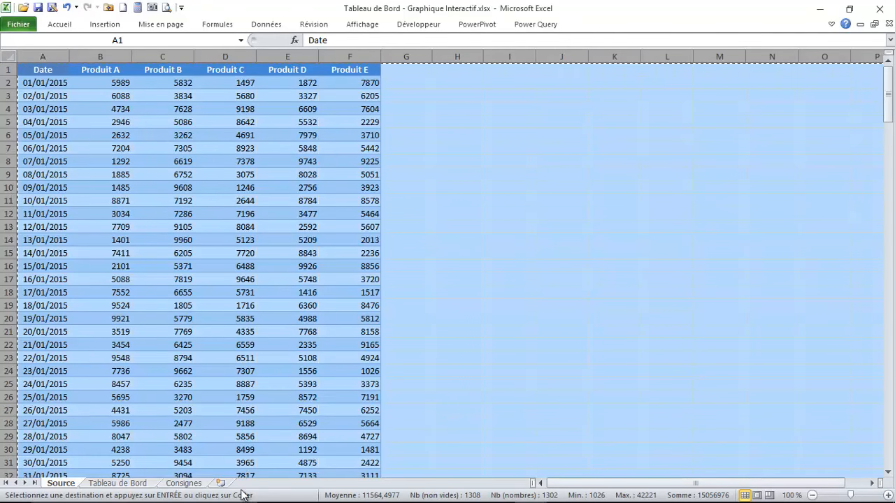
# - Switch to the Classeur5 workbook and paste the copied sales data into its Source sheet starting at cell A1
pyautogui.moveTo(530, 493)
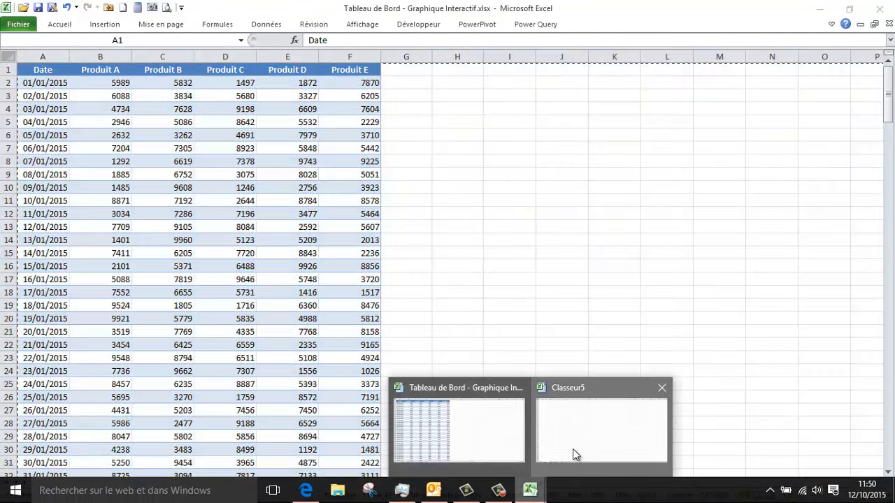
pyautogui.click(573, 449)
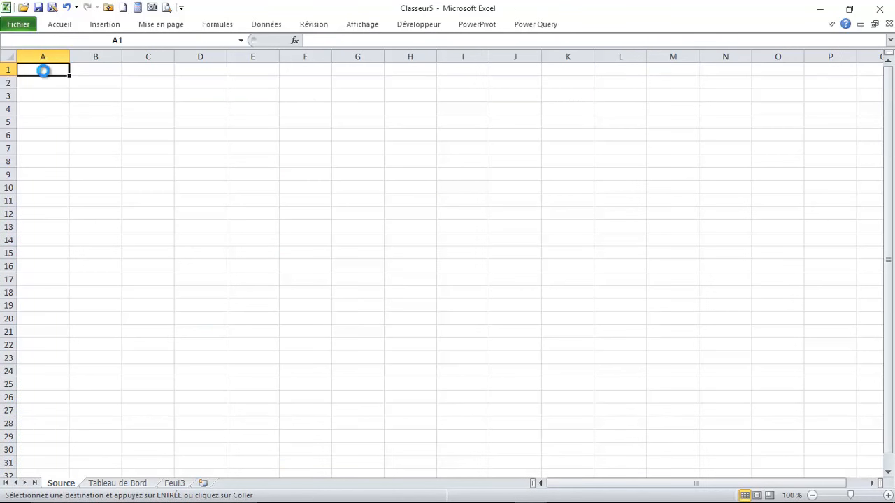
pyautogui.hotkey('ctrl', 'v')
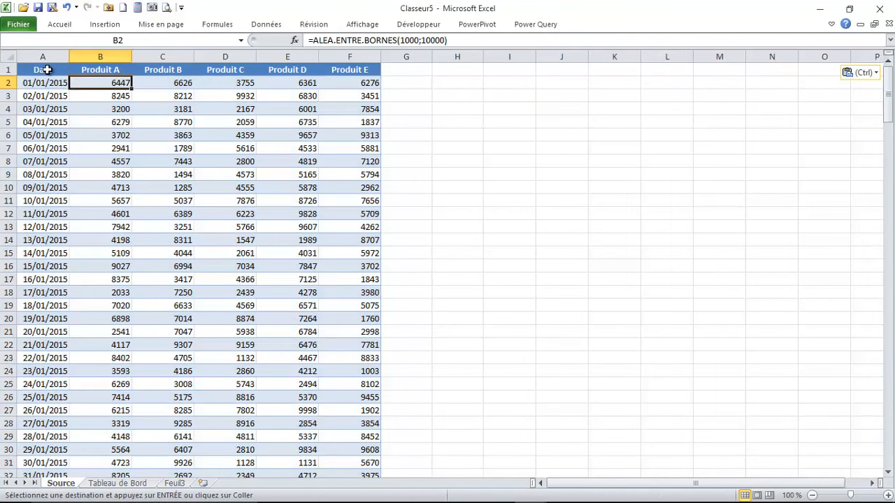
pyautogui.click(39, 67)
pyautogui.click(412, 84)
pyautogui.click(44, 93)
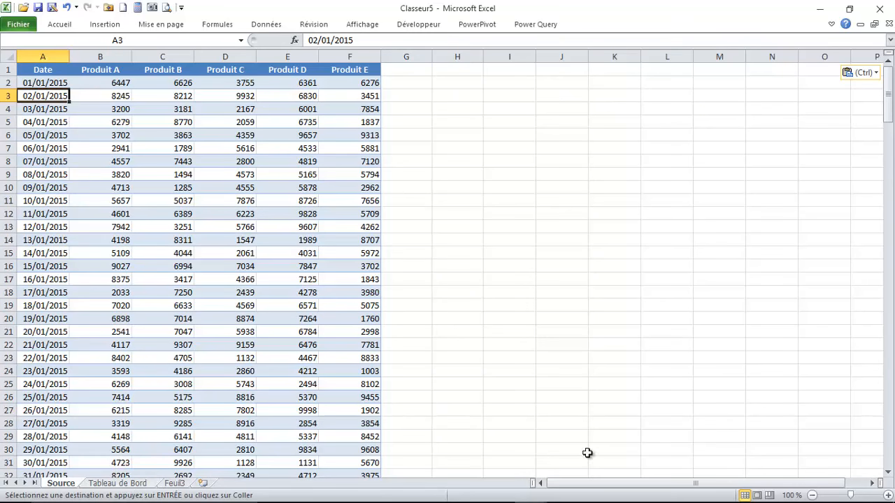
# - Switch to the Tableau de Bord - Graphique Interactif workbook and copy its entire Tableau de Bord sheet
pyautogui.click(530, 490)
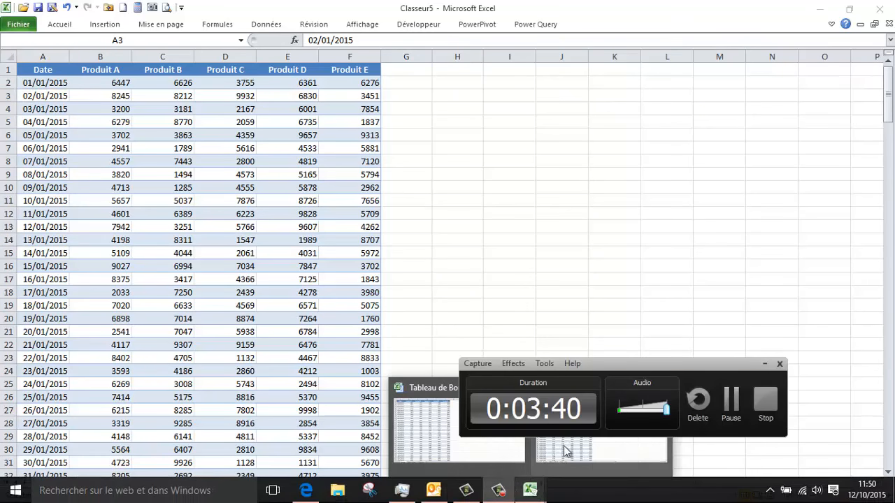
pyautogui.click(765, 363)
pyautogui.moveTo(538, 492)
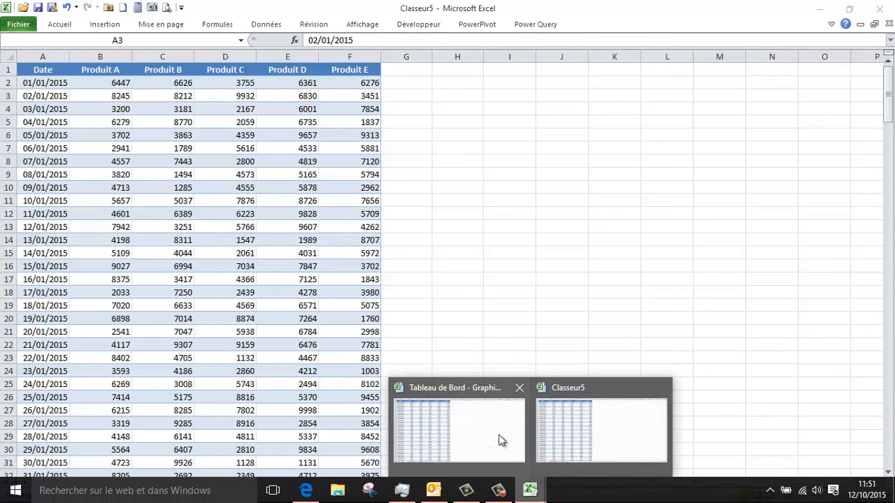
pyautogui.click(468, 438)
pyautogui.click(118, 483)
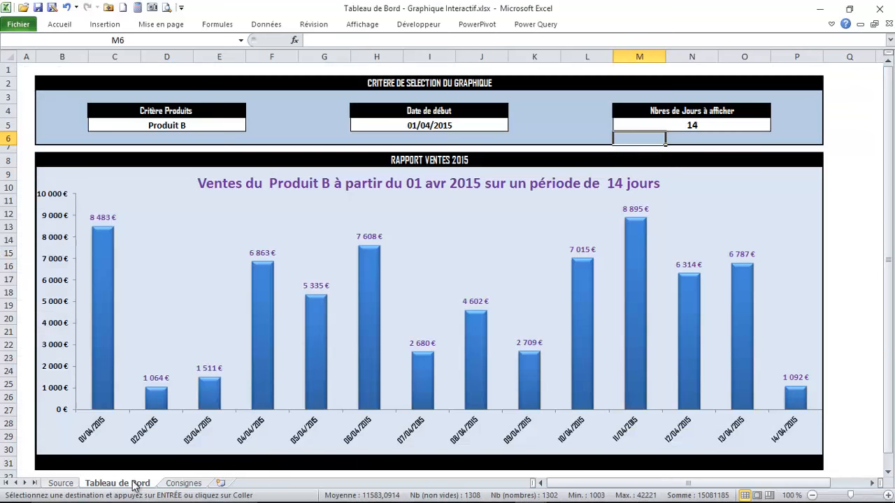
pyautogui.click(8, 55)
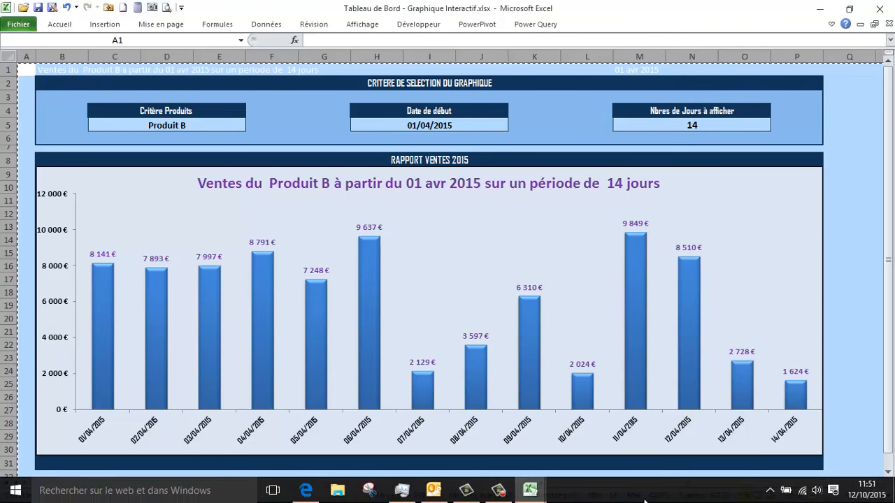
# - Paste the copied dashboard layout without borders into the Tableau de Bord sheet of Classeur5
pyautogui.click(530, 491)
pyautogui.click(572, 429)
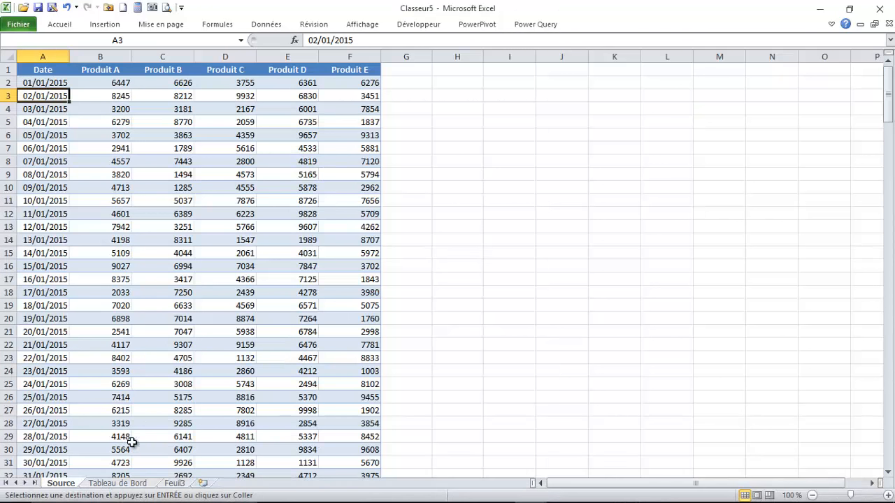
pyautogui.click(118, 483)
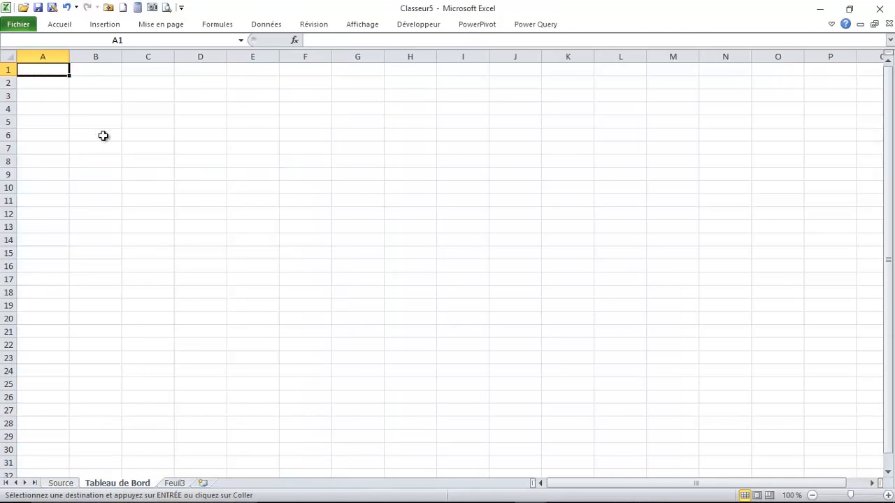
pyautogui.click(59, 26)
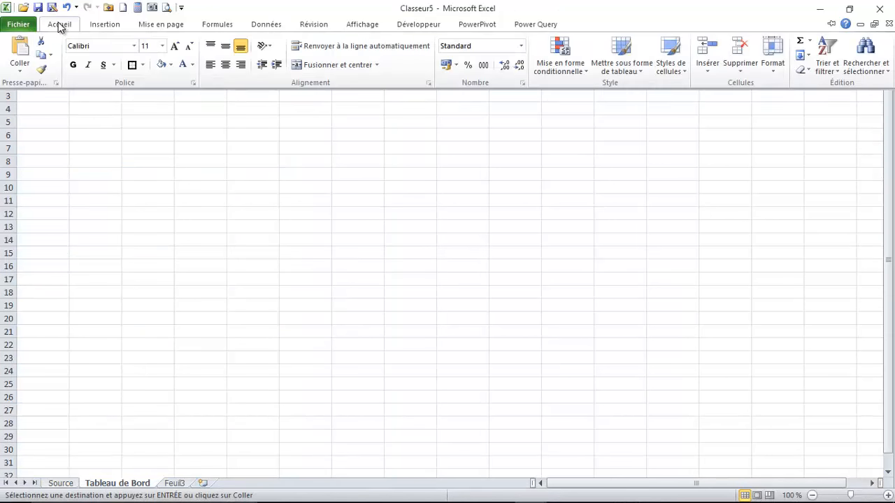
pyautogui.click(20, 70)
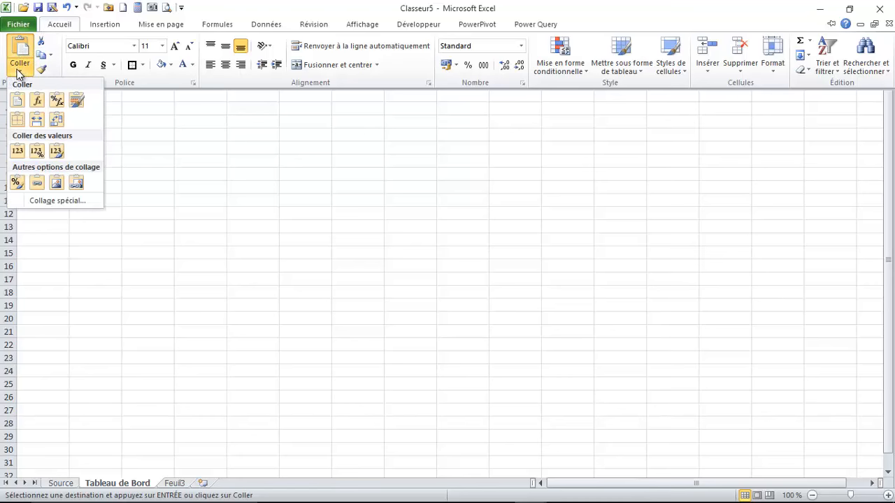
pyautogui.click(14, 118)
pyautogui.click(118, 204)
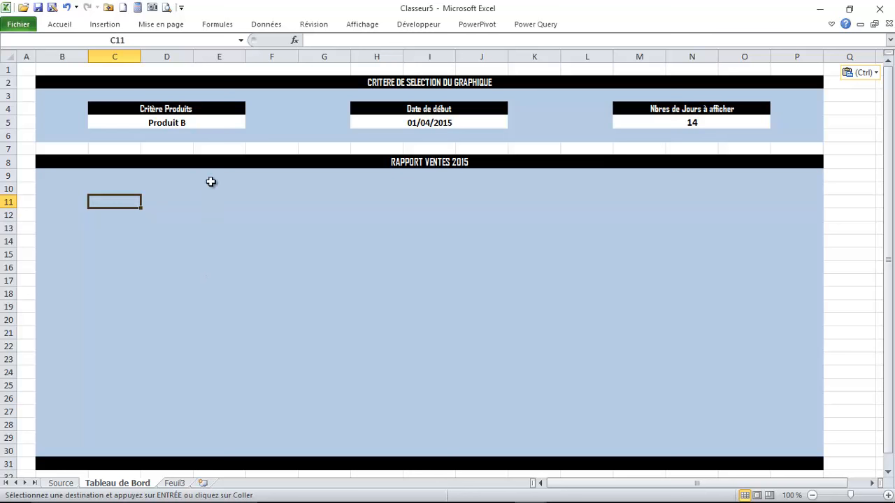
pyautogui.click(175, 230)
# - Review the chart-building instructions on the Consignes sheet of the Tableau de Bord - Graphique Interactif workbook
pyautogui.moveTo(536, 495)
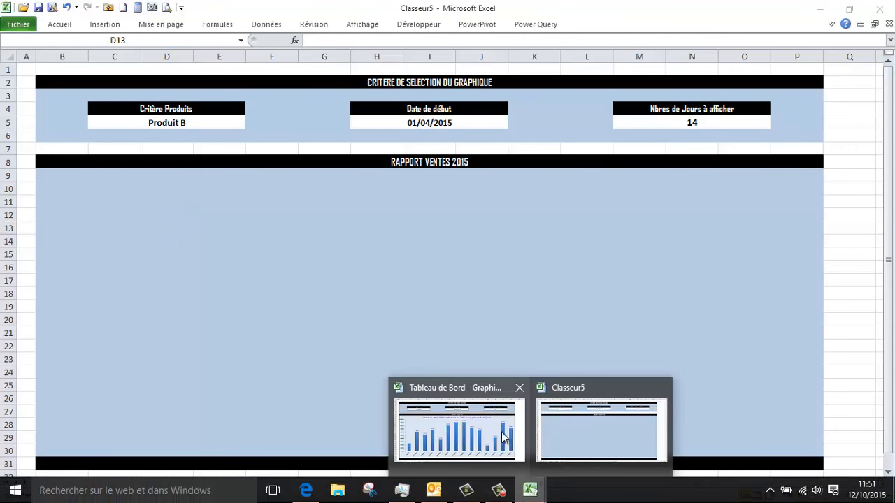
pyautogui.click(468, 431)
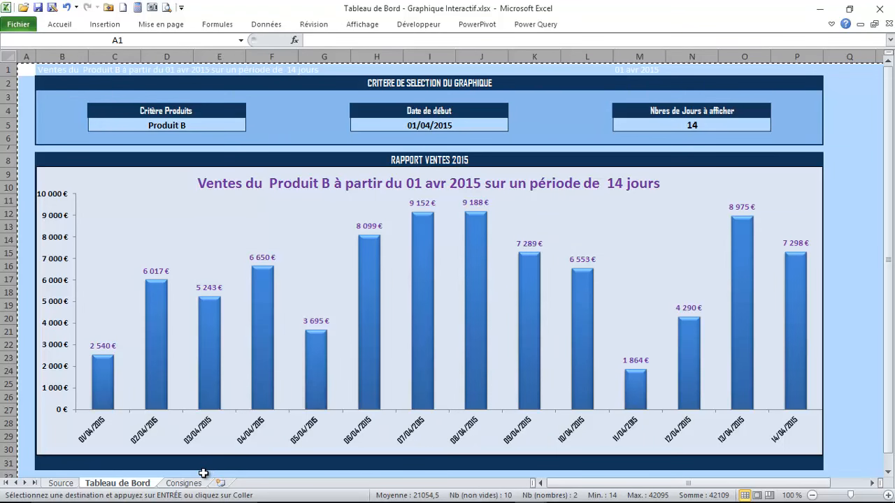
pyautogui.click(184, 484)
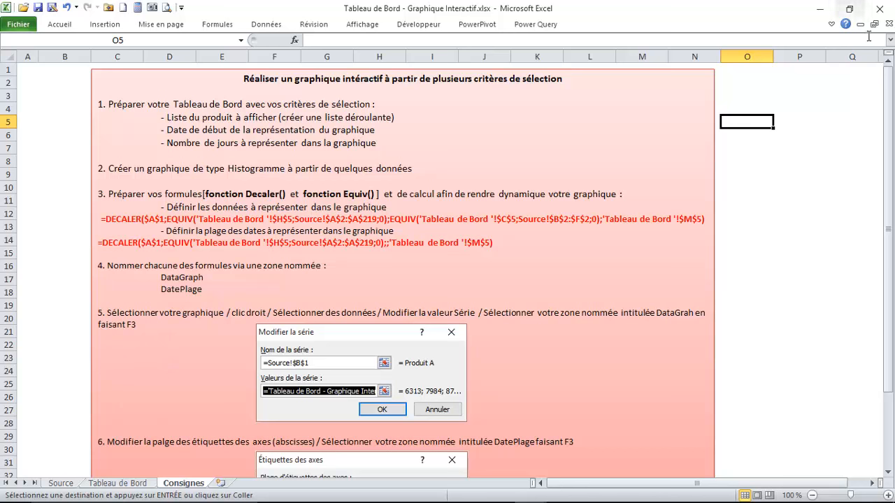
# - Close the Tableau de Bord - Graphique Interactif workbook without saving it and discard the clipboard contents
pyautogui.click(888, 24)
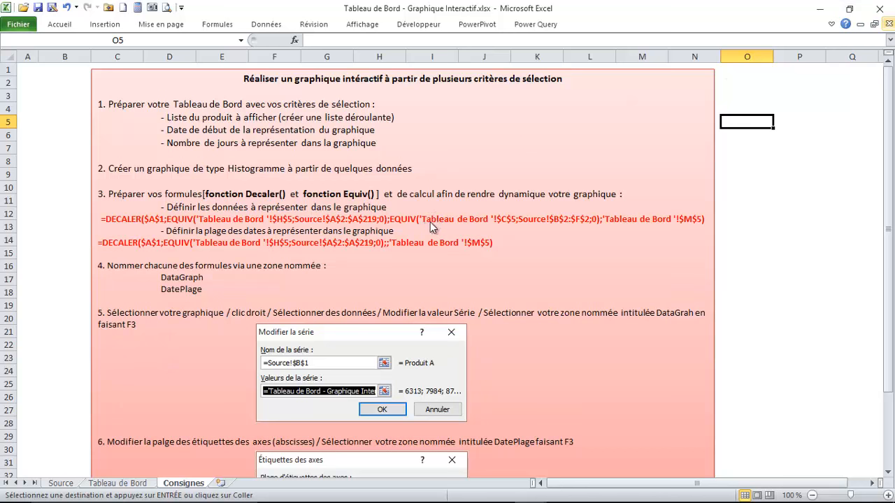
pyautogui.click(448, 283)
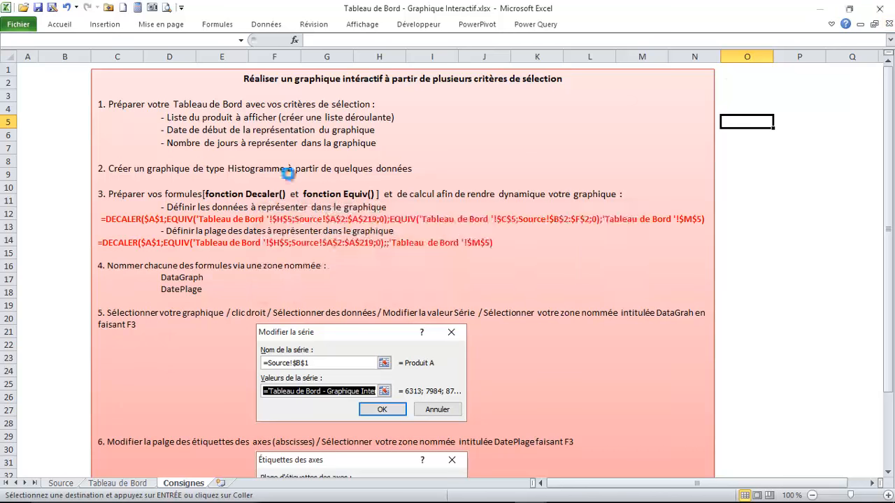
pyautogui.click(449, 302)
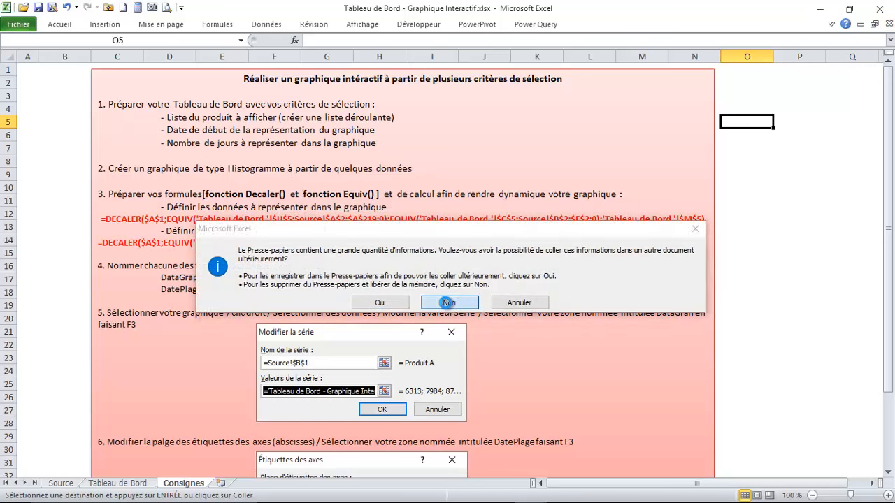
pyautogui.click(148, 198)
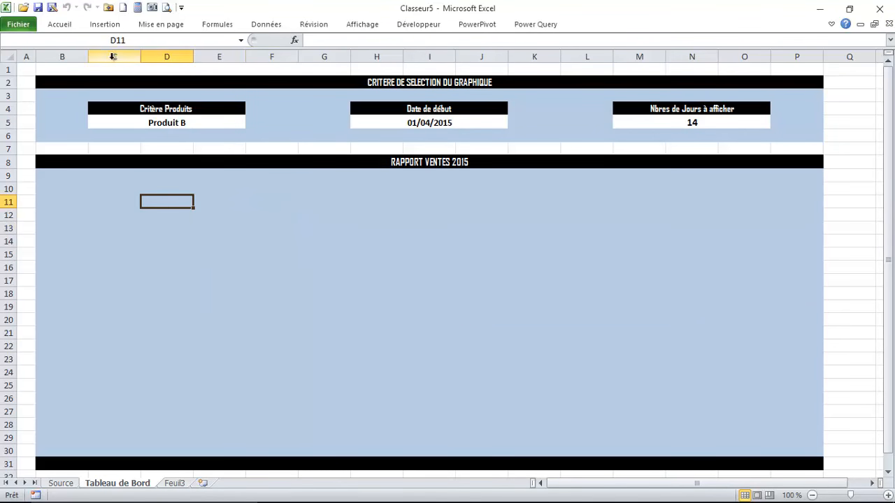
# - Keep the ribbon permanently expanded above the dashboard sheet
pyautogui.doubleClick(68, 25)
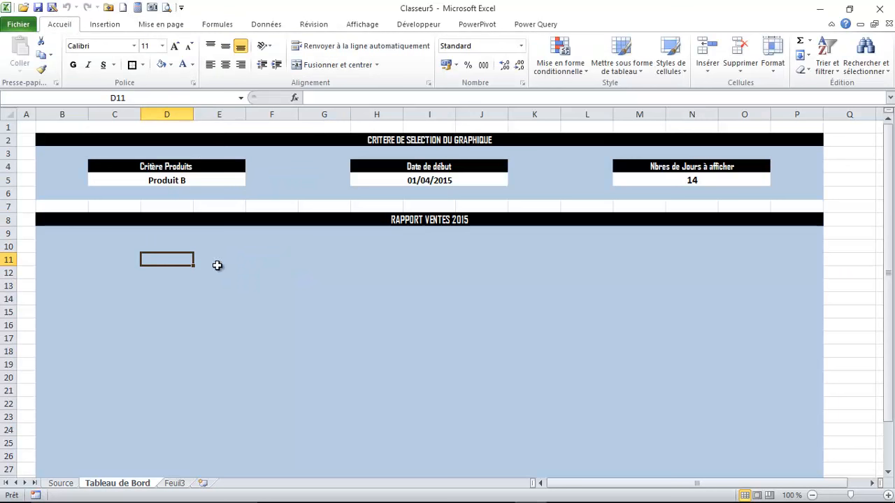
pyautogui.click(215, 263)
pyautogui.click(261, 296)
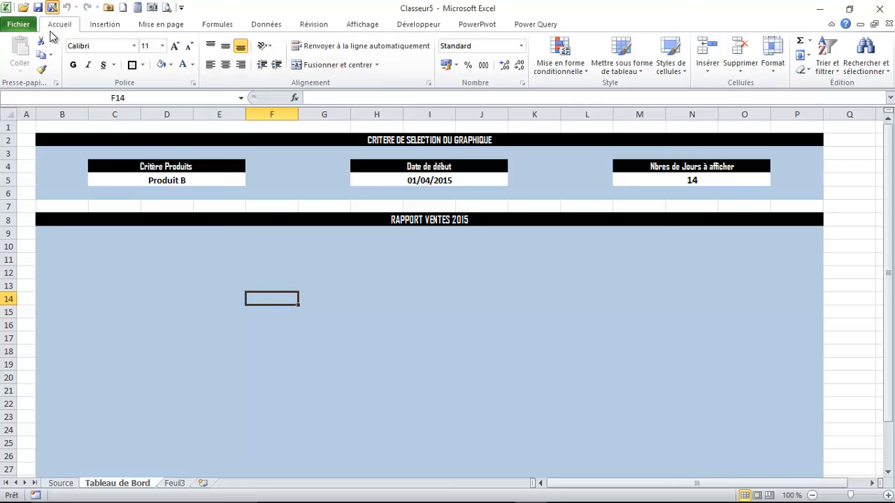
# - Save the new workbook to the Desktop as an Excel workbook named Graphique Dynamique
pyautogui.click(52, 8)
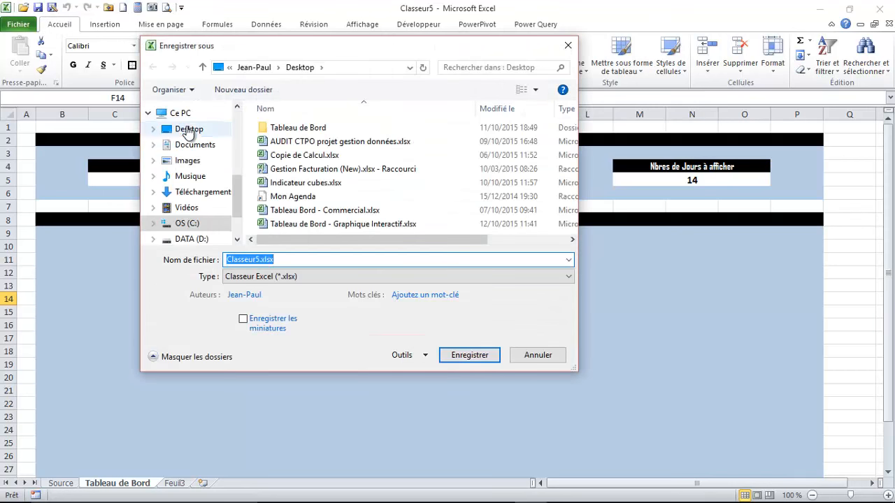
pyautogui.click(184, 129)
pyautogui.doubleClick(283, 261)
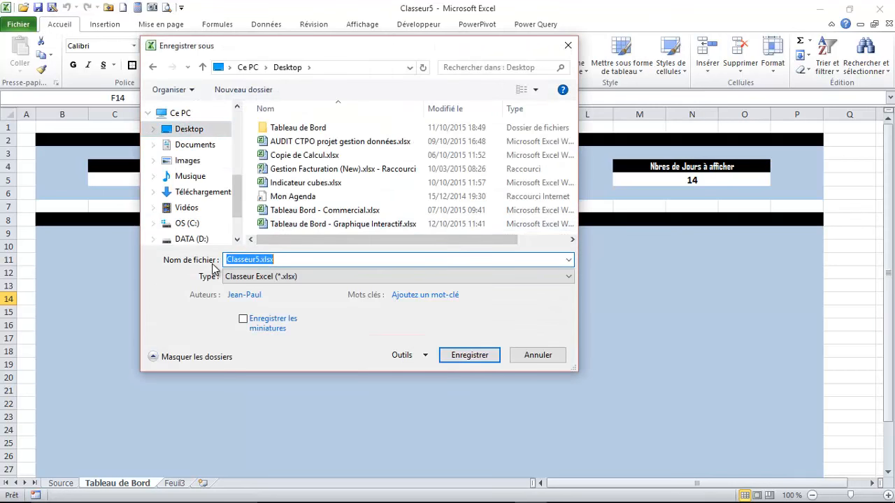
pyautogui.write('Graphiqu')
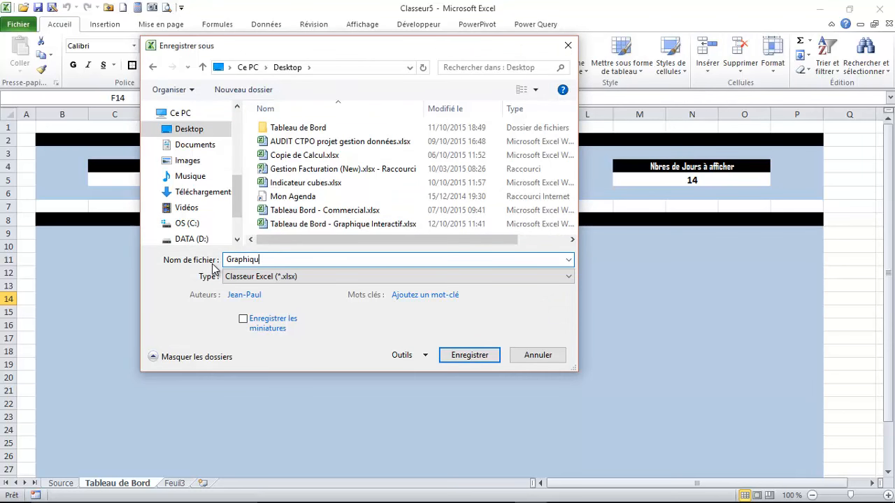
pyautogui.write('e Dynamique')
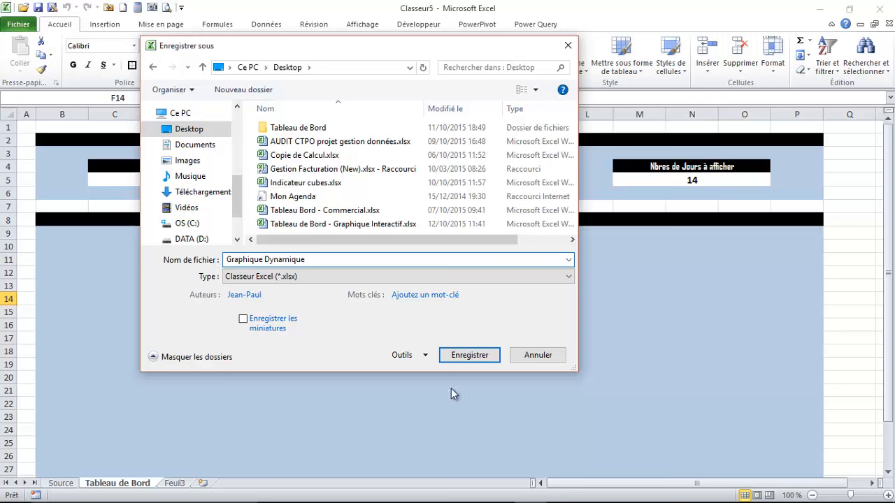
pyautogui.click(467, 355)
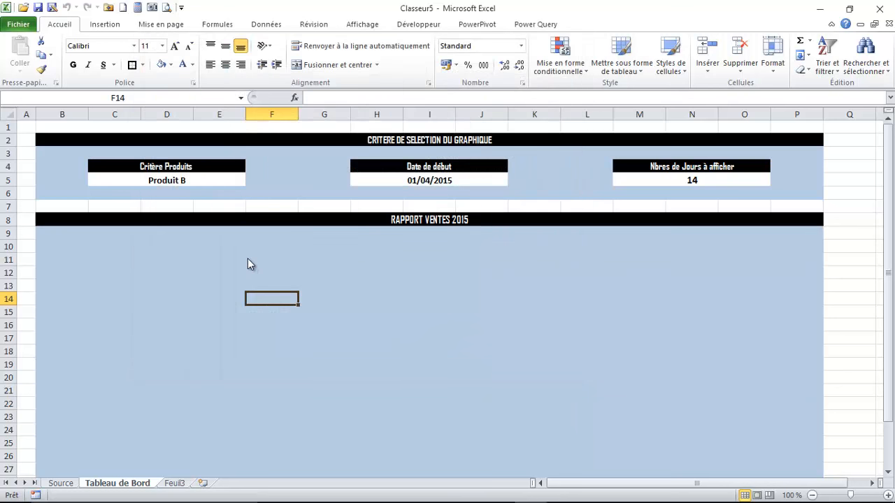
pyautogui.click(264, 259)
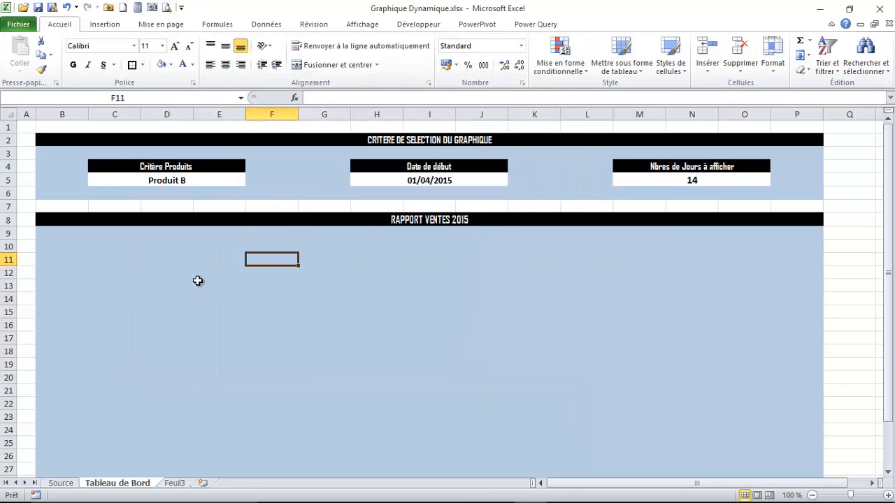
# - Delete the empty Feuil3 sheet, leaving the Tableau de Bord sheet active
pyautogui.click(182, 490)
pyautogui.rightClick(179, 484)
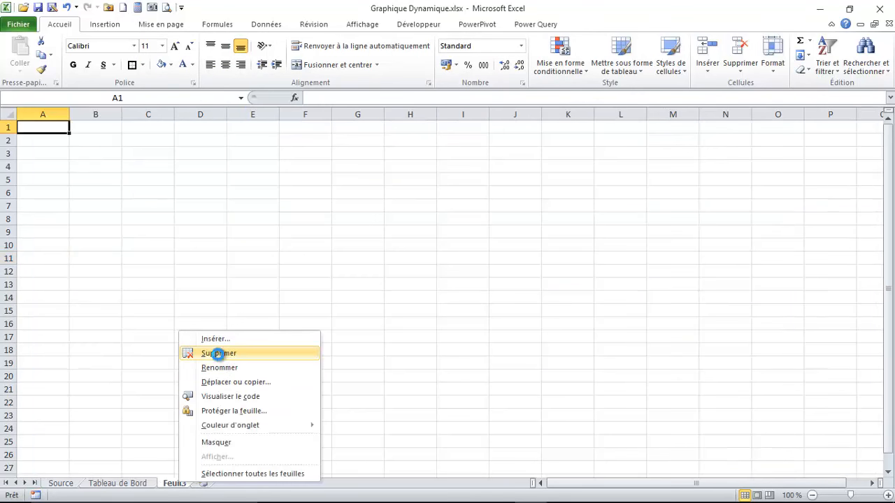
pyautogui.click(218, 354)
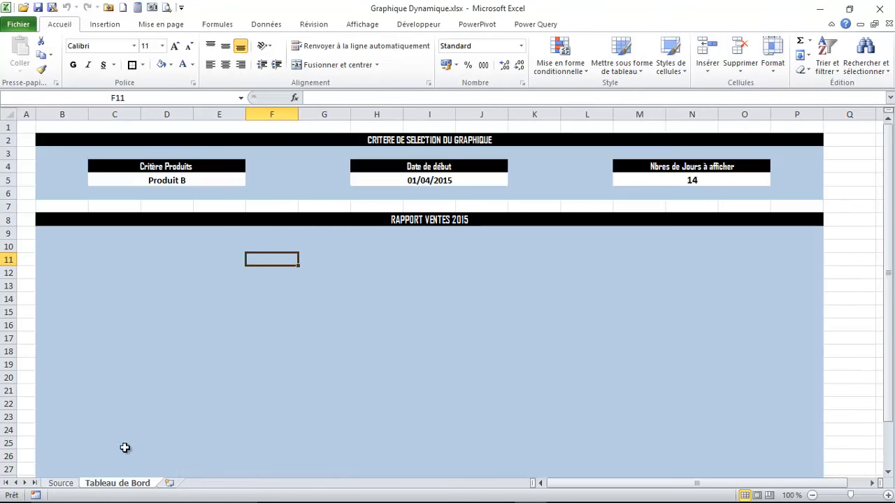
pyautogui.click(63, 483)
pyautogui.click(114, 484)
# - Set the Critère Produits cell's list validation to use the product headers B1:F1 on the Source sheet
pyautogui.click(159, 181)
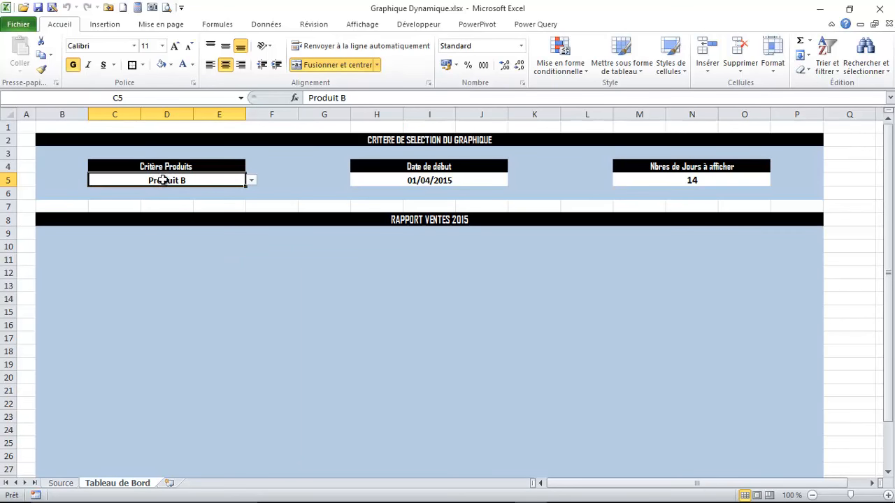
pyautogui.click(266, 24)
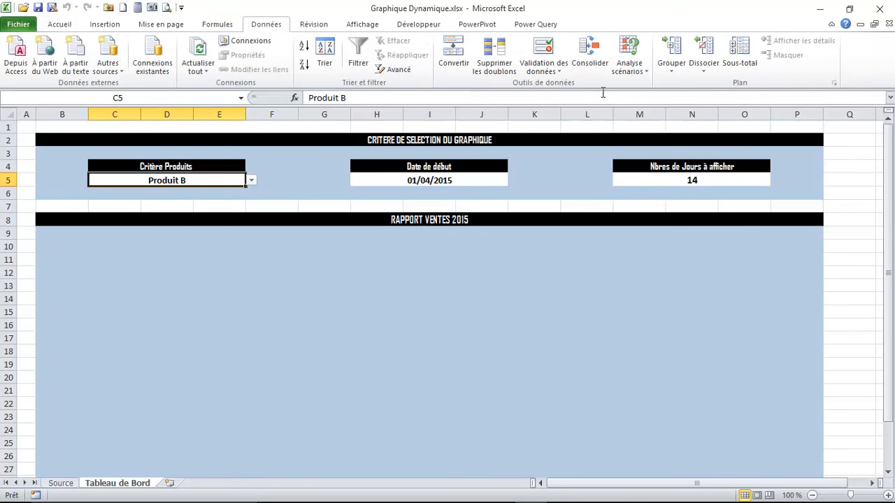
pyautogui.click(544, 67)
pyautogui.click(564, 86)
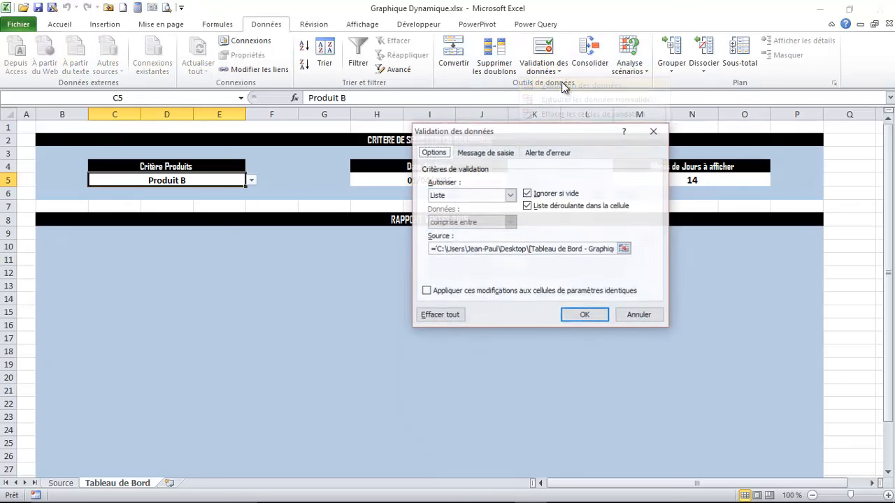
pyautogui.click(511, 195)
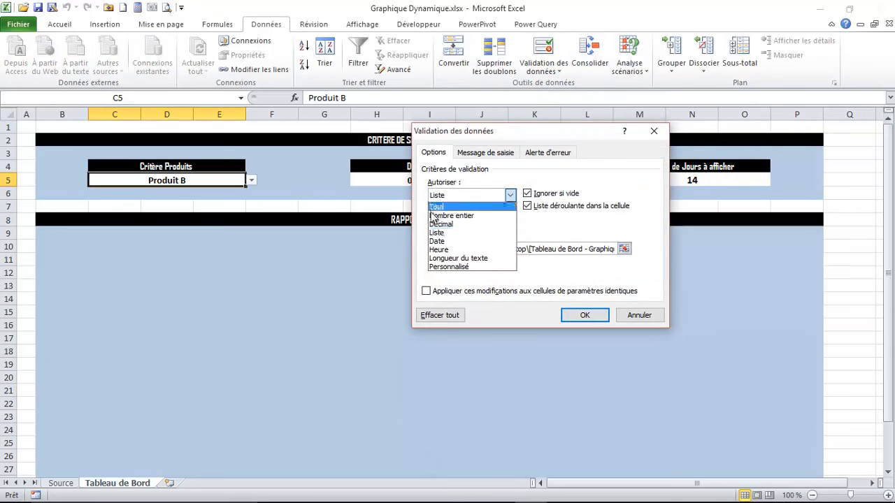
pyautogui.click(436, 232)
pyautogui.click(624, 248)
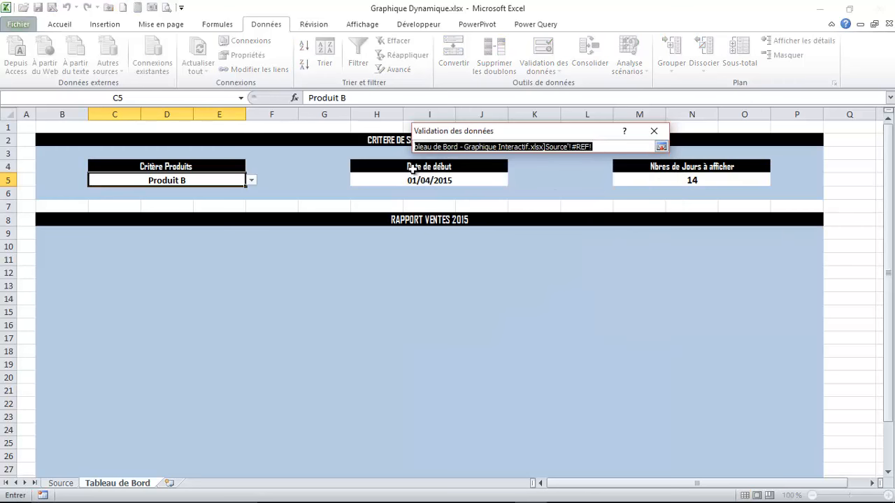
pyautogui.click(62, 483)
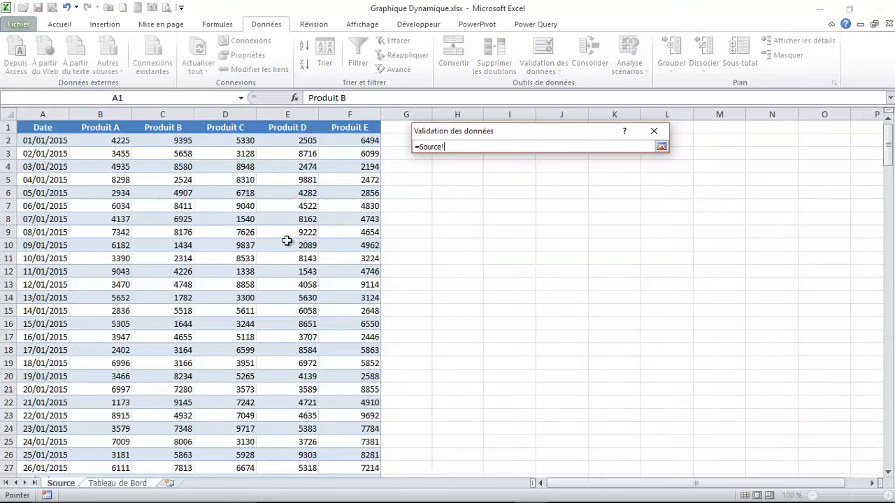
pyautogui.moveTo(94, 127); pyautogui.dragTo(341, 124)
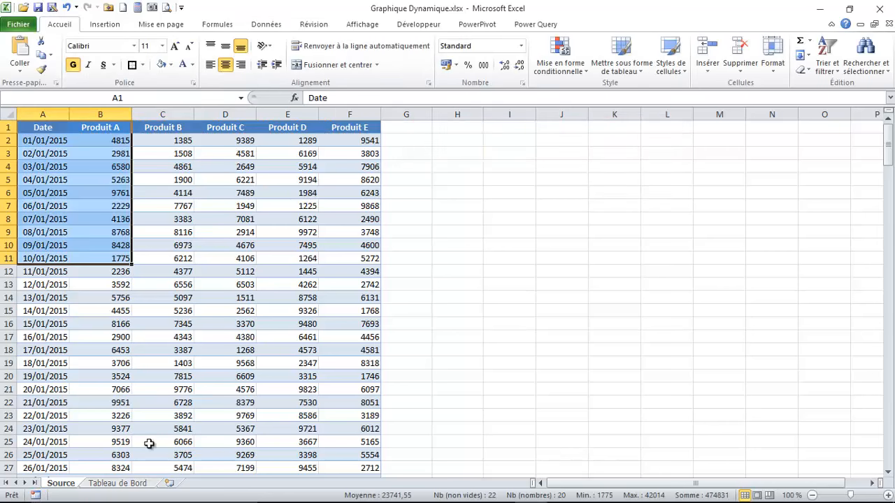
# - Paste the copied Produit A chart onto the Tableau de Bord sheet and fit it to the report area from B9 to P30
pyautogui.click(118, 483)
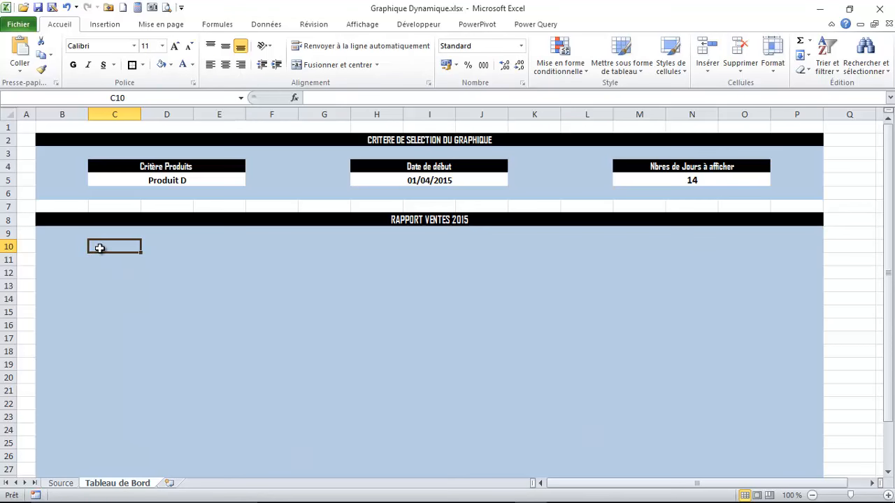
pyautogui.hotkey('ctrl', 'v')
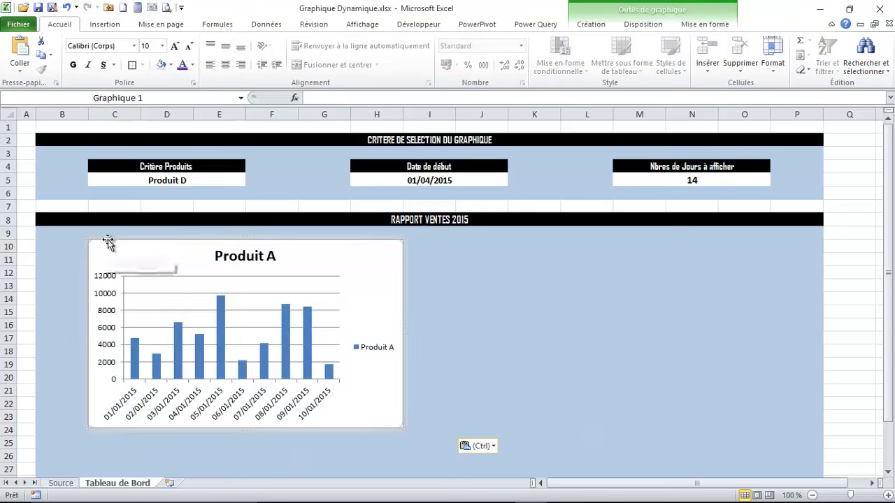
pyautogui.moveTo(114, 240); pyautogui.dragTo(64, 230)
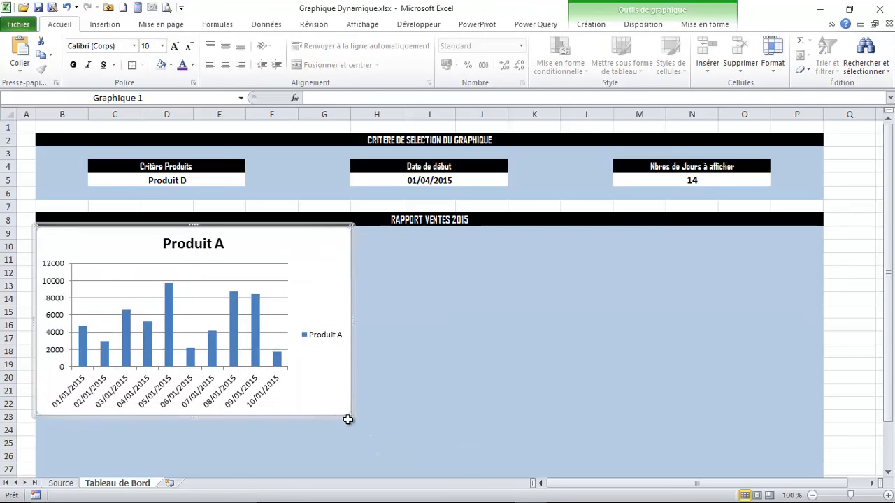
pyautogui.moveTo(350, 415); pyautogui.dragTo(825, 412)
pyautogui.scroll(2, 562, 266)
pyautogui.click(577, 250)
pyautogui.scroll(-1, 575, 251)
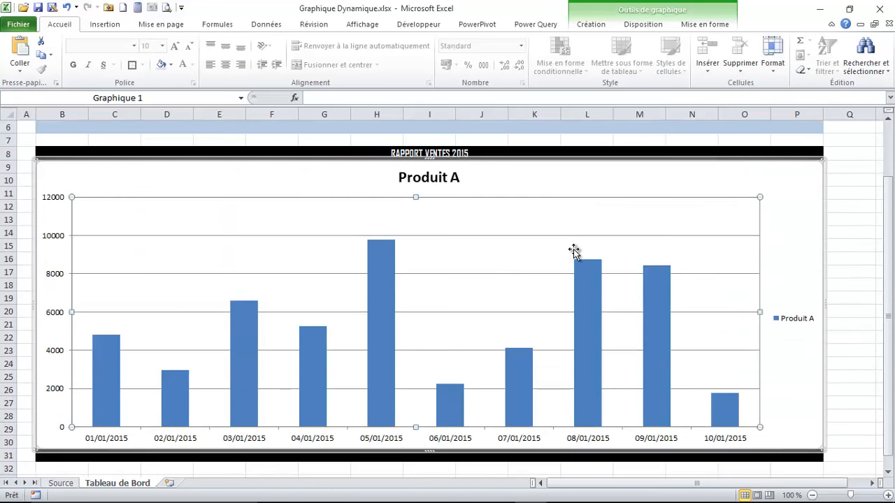
# - Delete the Produit A chart's legend and horizontal gridlines
pyautogui.click(801, 320)
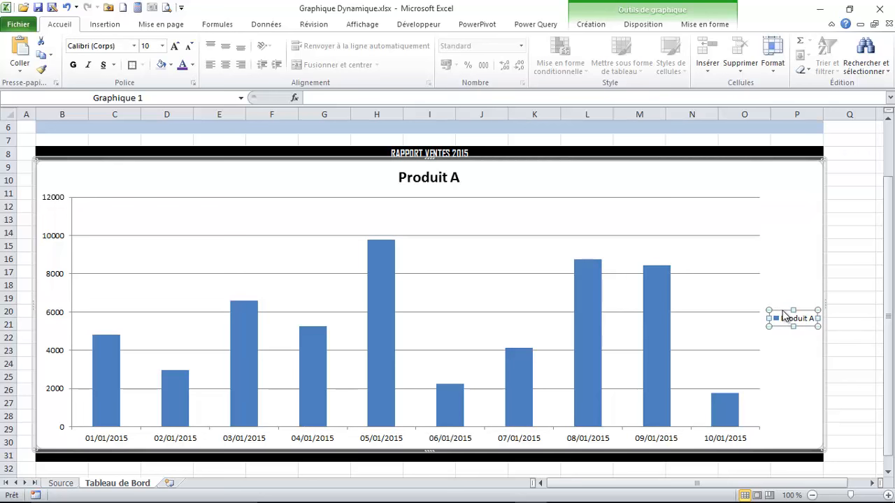
pyautogui.press('Delete')
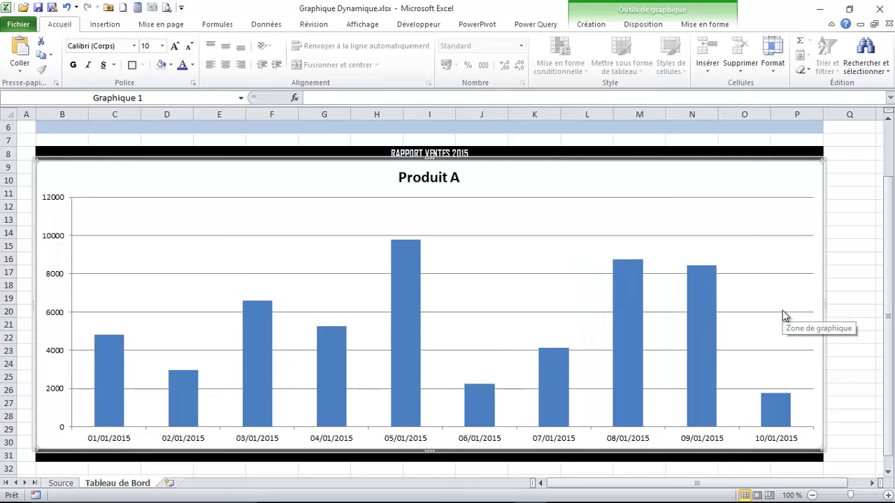
pyautogui.click(500, 274)
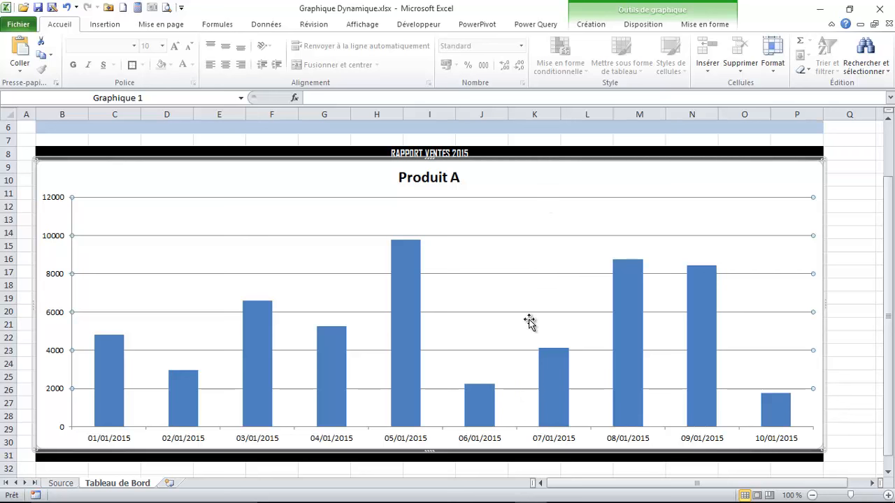
pyautogui.press('Delete')
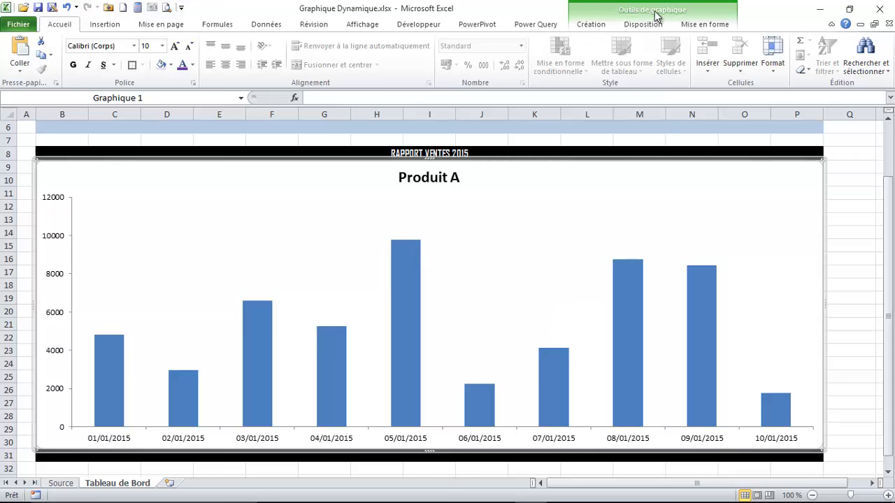
# - Apply the blue bevelled column style to the Produit A chart
pyautogui.click(594, 27)
pyautogui.click(795, 69)
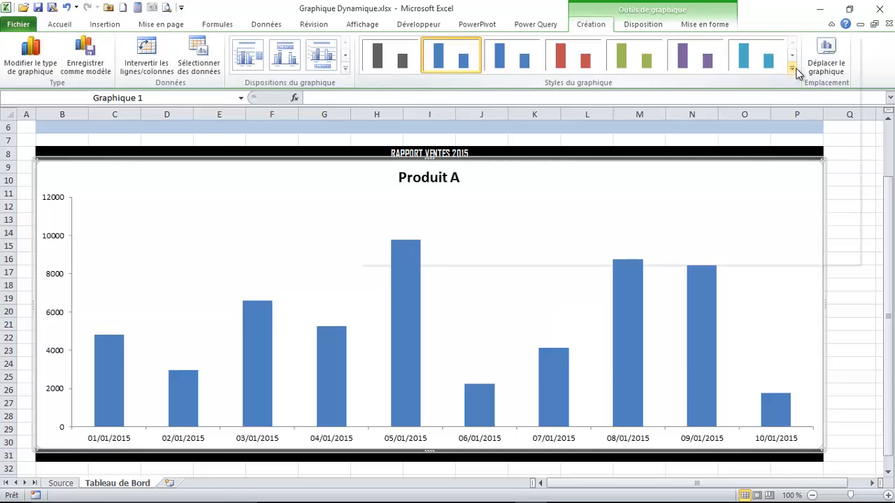
pyautogui.click(506, 165)
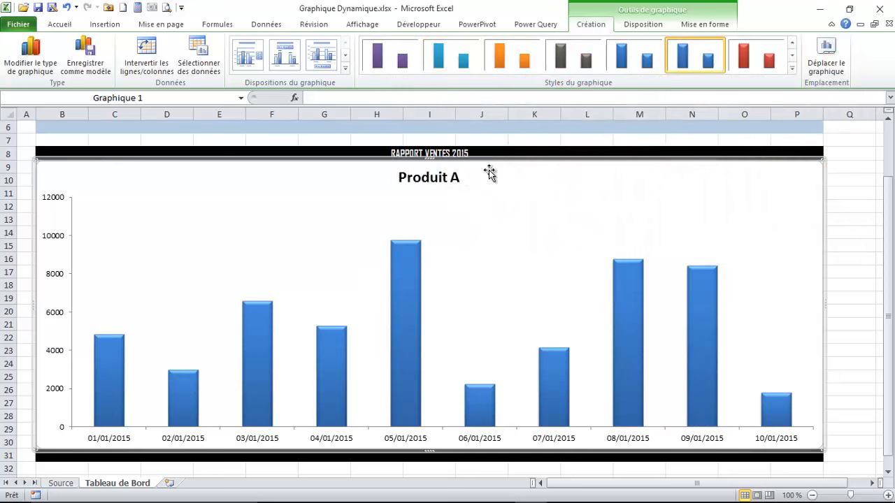
# - Add data labels above the chart's columns with the Bord extérieur placement
pyautogui.moveTo(410, 256)
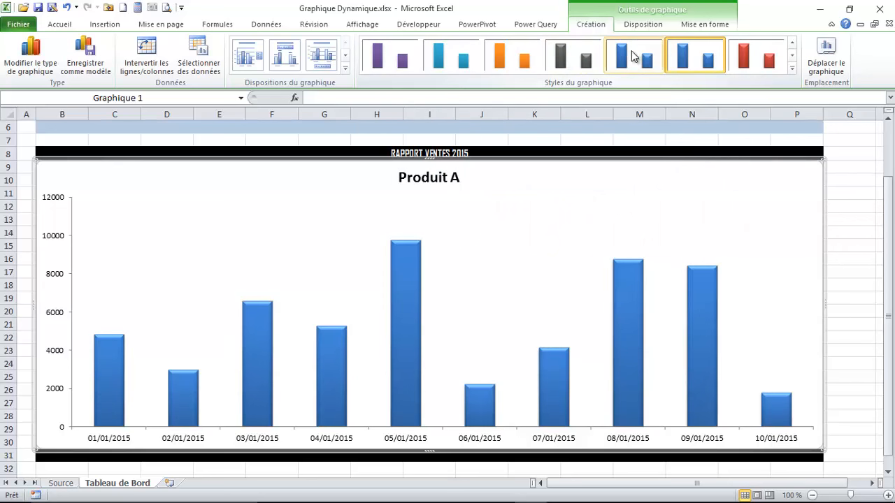
pyautogui.click(640, 25)
pyautogui.click(347, 70)
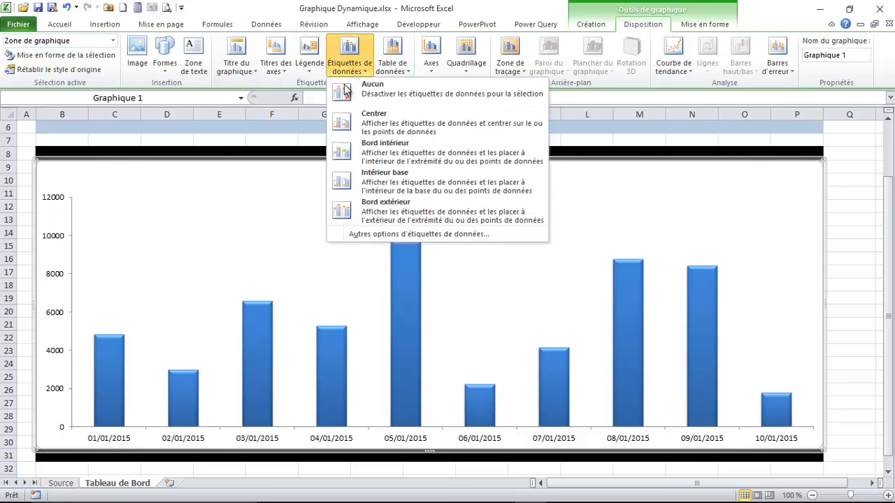
pyautogui.click(371, 212)
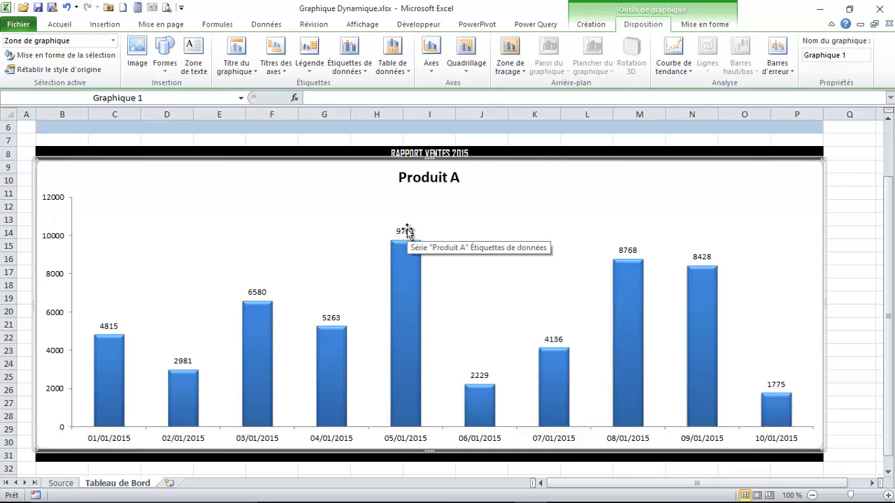
# - Make the chart's data labels bold
pyautogui.click(407, 232)
pyautogui.click(66, 25)
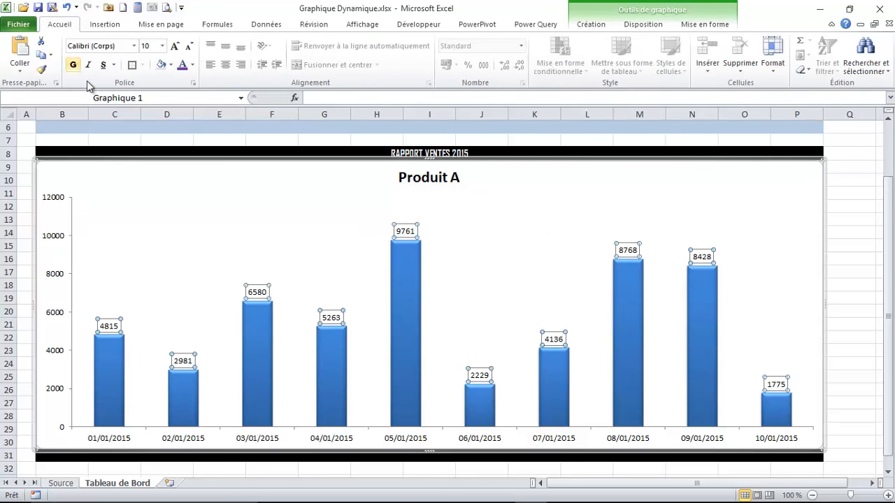
pyautogui.click(73, 64)
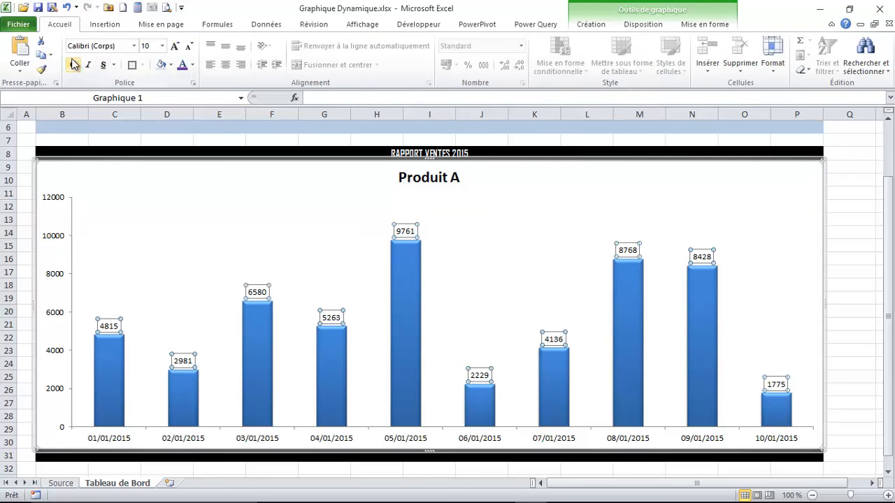
pyautogui.click(305, 244)
pyautogui.scroll(-1, 306, 243)
pyautogui.scroll(1, 306, 244)
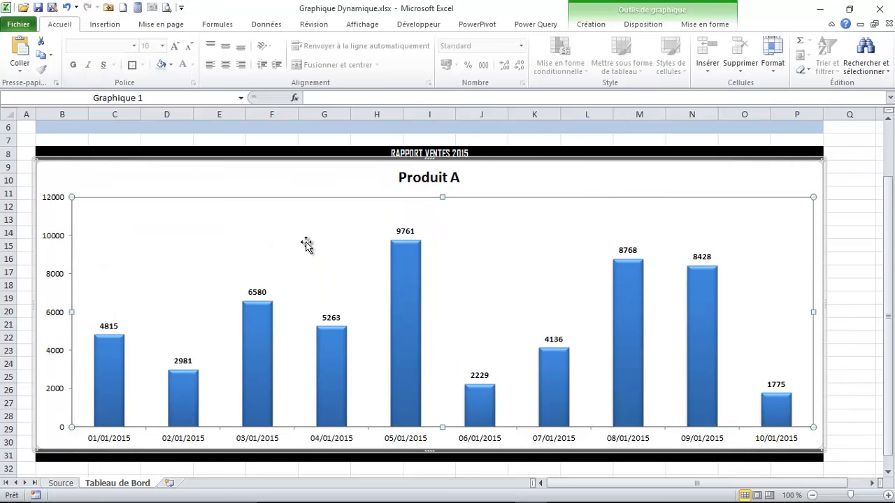
# - Format the chart's data labels as Monétaire in € with 0 decimals
pyautogui.click(405, 233)
pyautogui.doubleClick(405, 233)
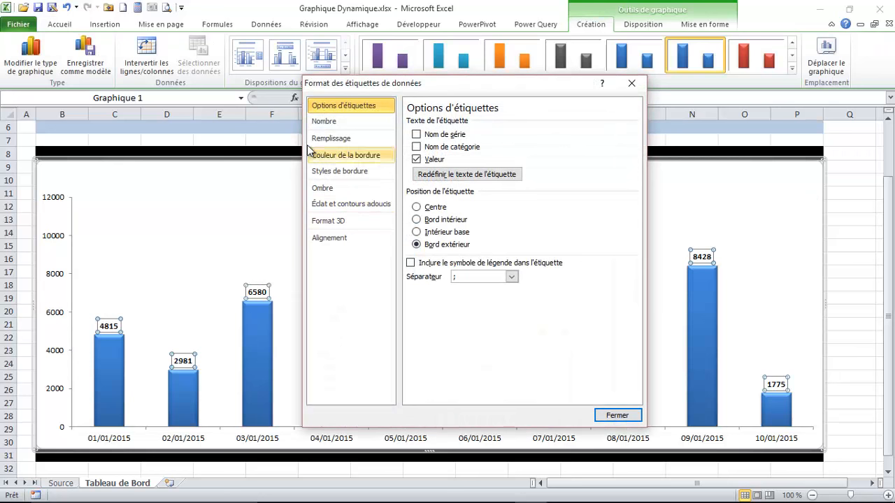
pyautogui.click(320, 122)
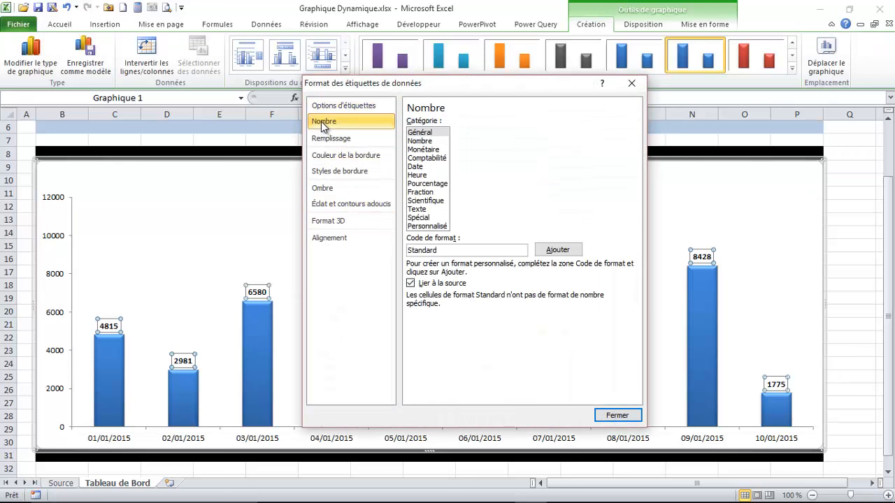
pyautogui.click(424, 150)
pyautogui.click(509, 122)
pyautogui.doubleClick(509, 122)
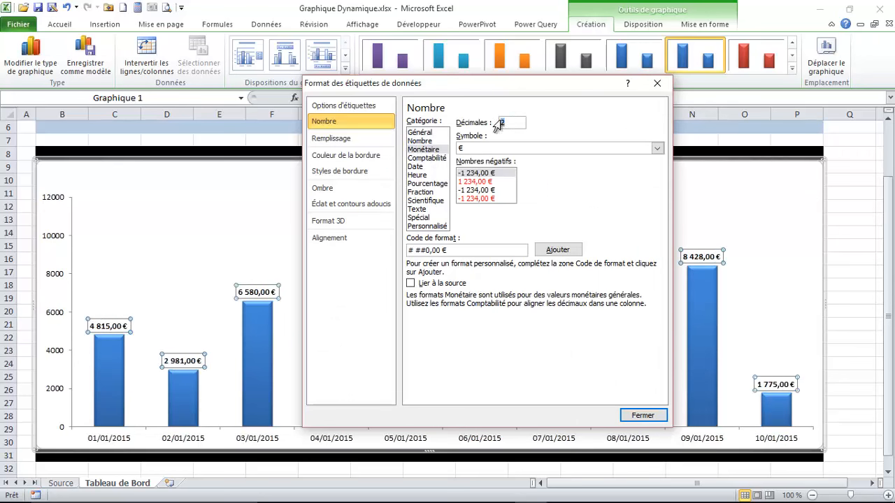
pyautogui.write('0')
pyautogui.click(643, 416)
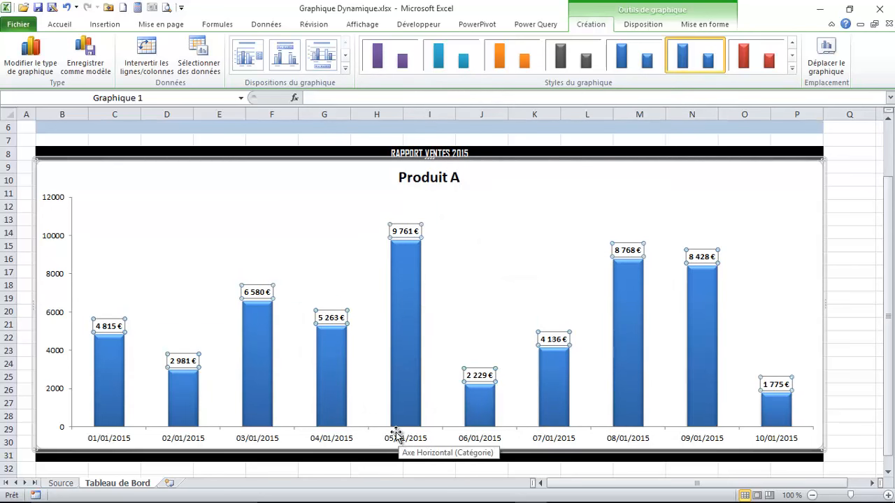
pyautogui.scroll(2, 338, 199)
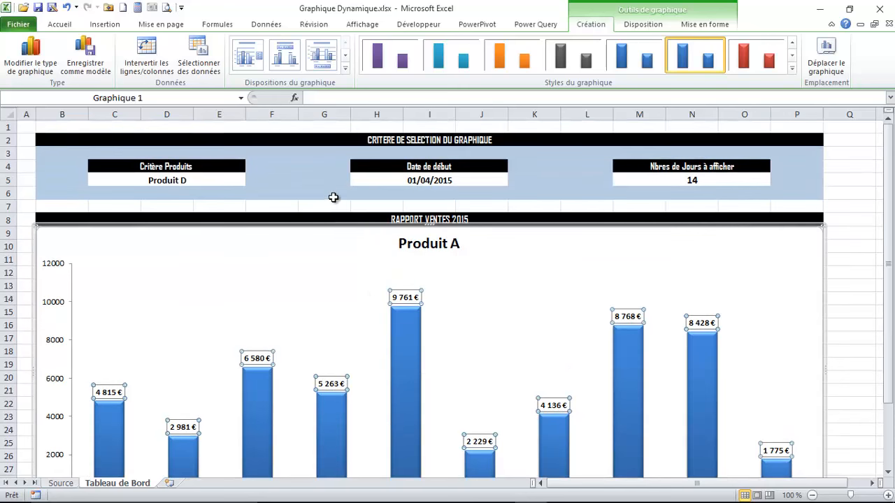
pyautogui.click(462, 181)
pyautogui.click(160, 180)
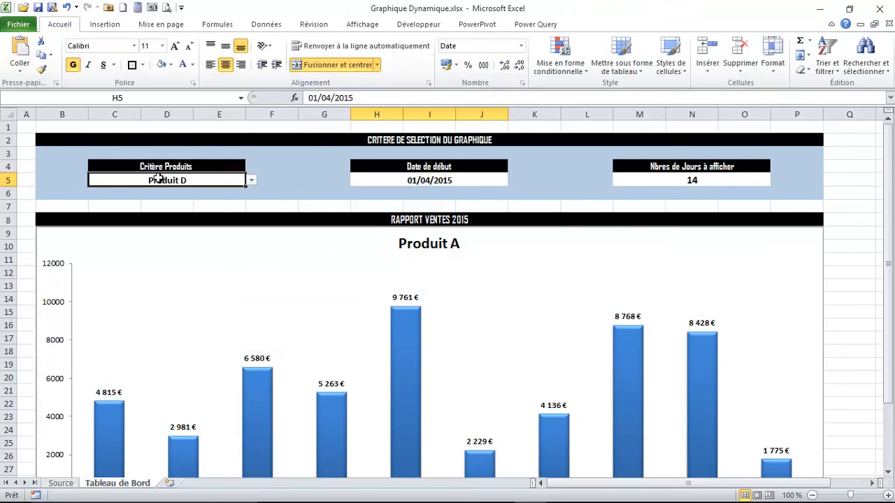
pyautogui.click(445, 180)
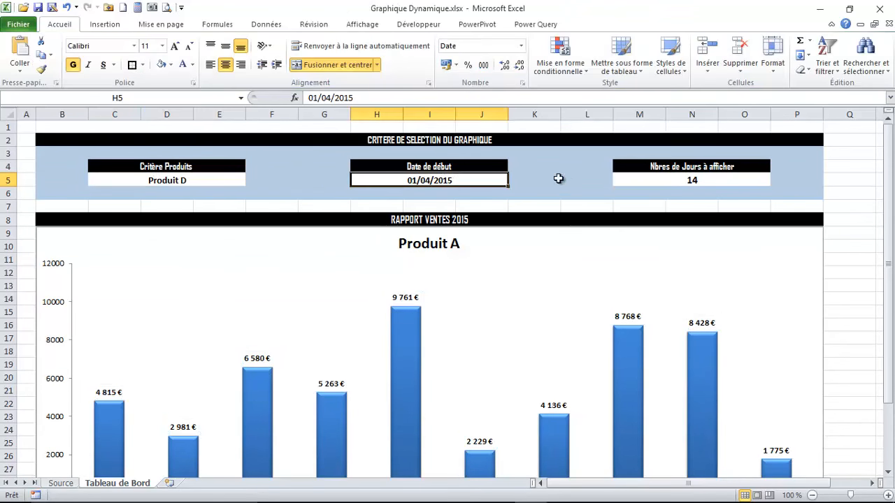
pyautogui.click(669, 180)
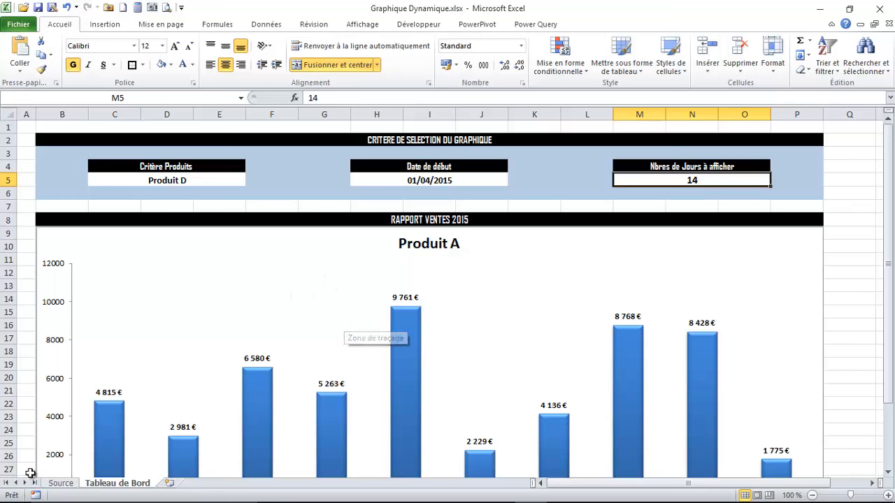
# - On the Source sheet, start a DECALER formula in H8 under "Fonction Décaler()" with the absolute reference $A$1 as its starting point
pyautogui.click(59, 484)
pyautogui.click(467, 190)
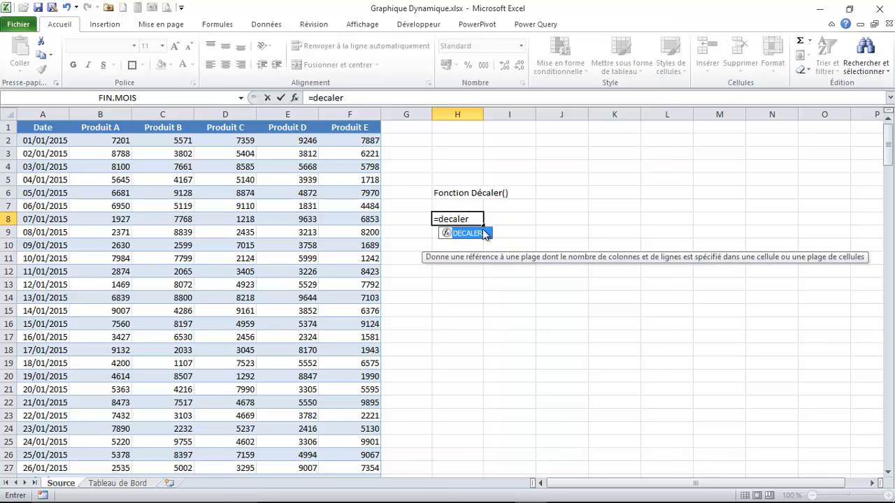
pyautogui.write('(')
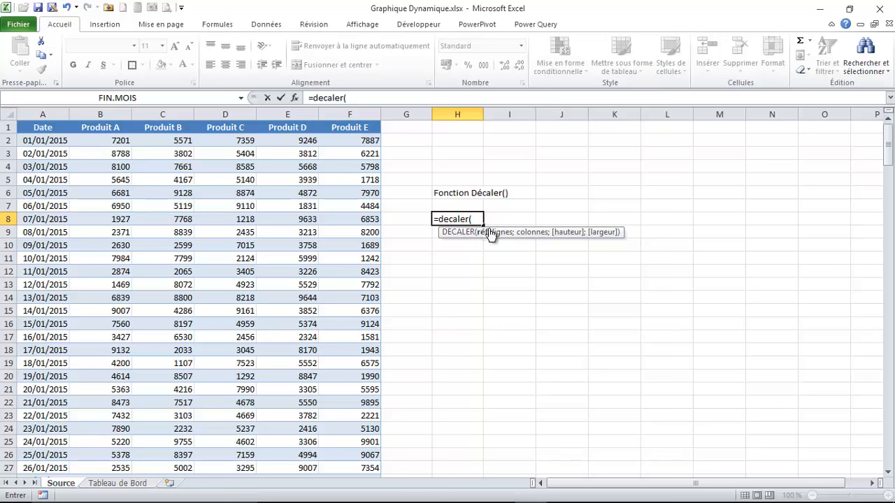
pyautogui.click(39, 128)
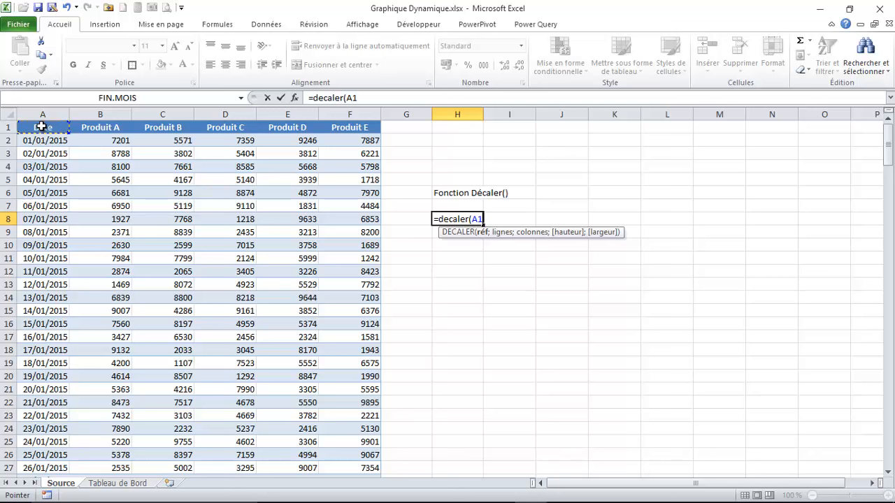
pyautogui.press('F4')
pyautogui.write(';')
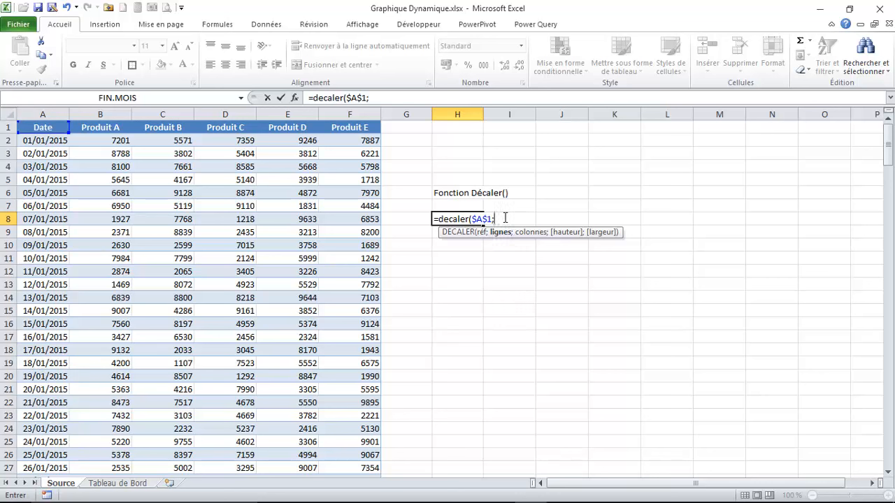
# - Begin the formula's lignes argument with EQUIV, using the start date cell 'Tableau de Bord '!$H$5 as the absolute lookup value
pyautogui.write('equiv')
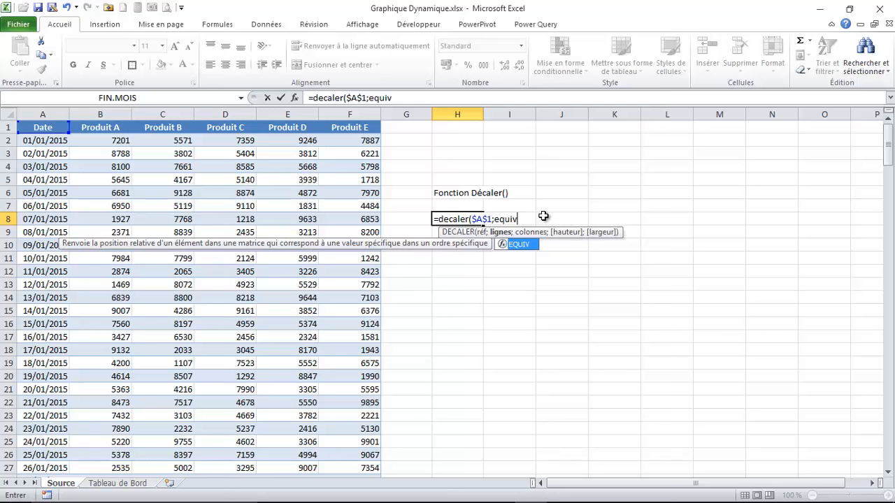
pyautogui.write('(')
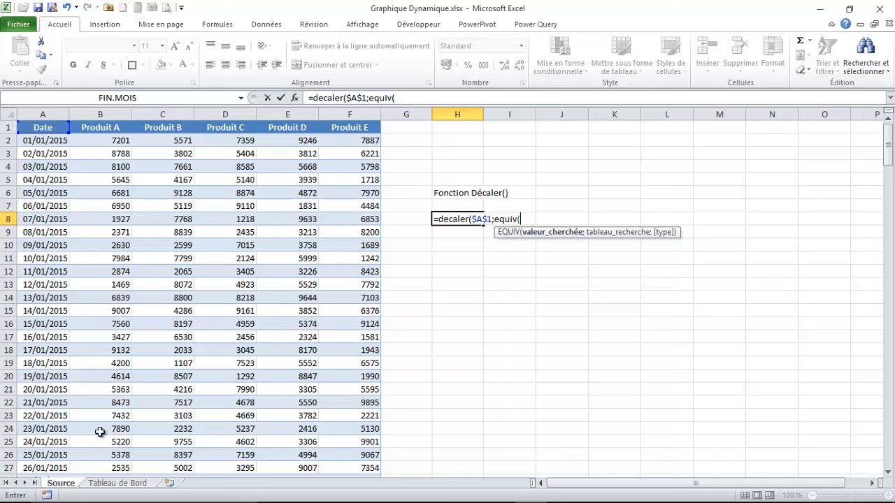
pyautogui.click(122, 485)
pyautogui.click(358, 180)
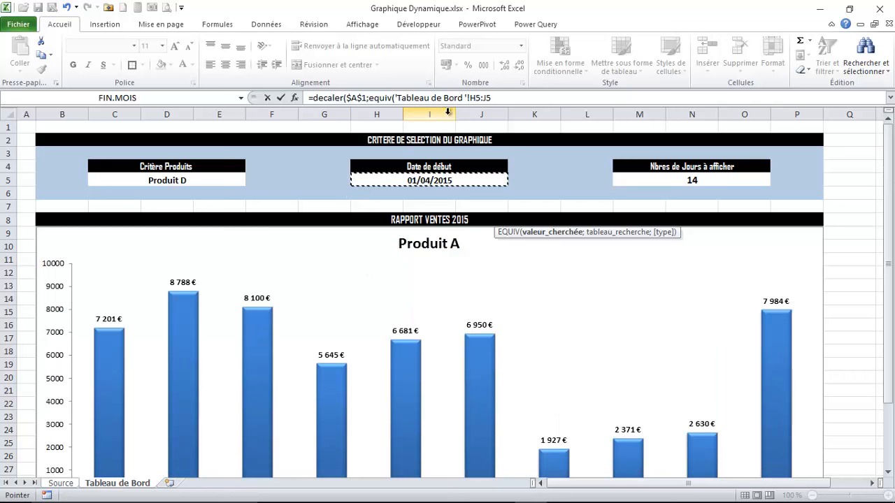
pyautogui.click(502, 99)
pyautogui.press('BackSpace')
pyautogui.press('BackSpace')
pyautogui.press('BackSpace')
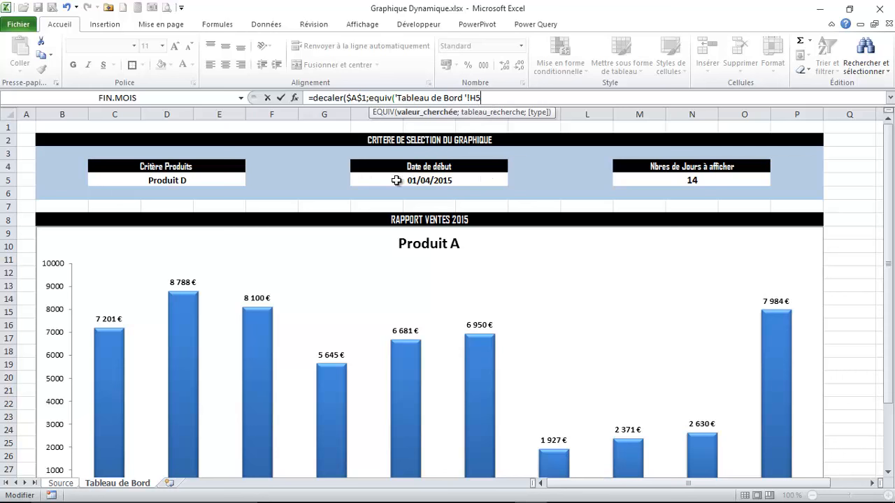
pyautogui.press('F4')
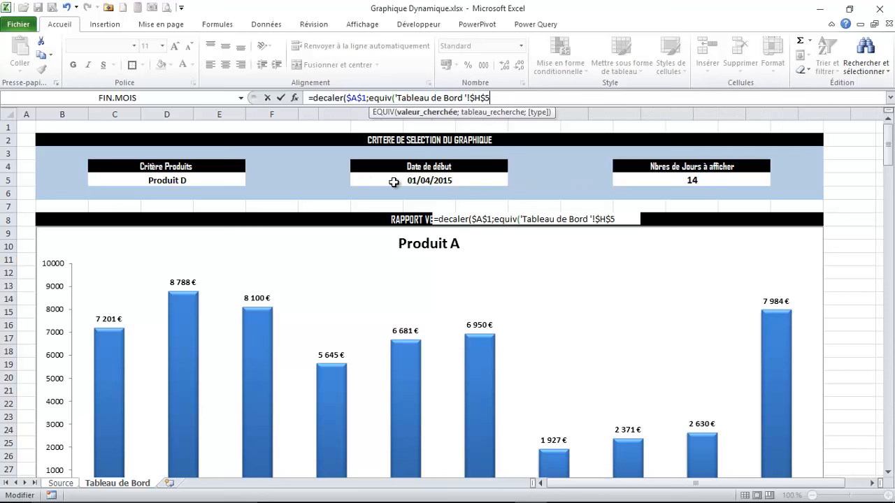
# - Complete the row EQUIV with the date range Source!$A$2:$A$218 and exact match type 0
pyautogui.hotkey('ctrl', 'pageup')
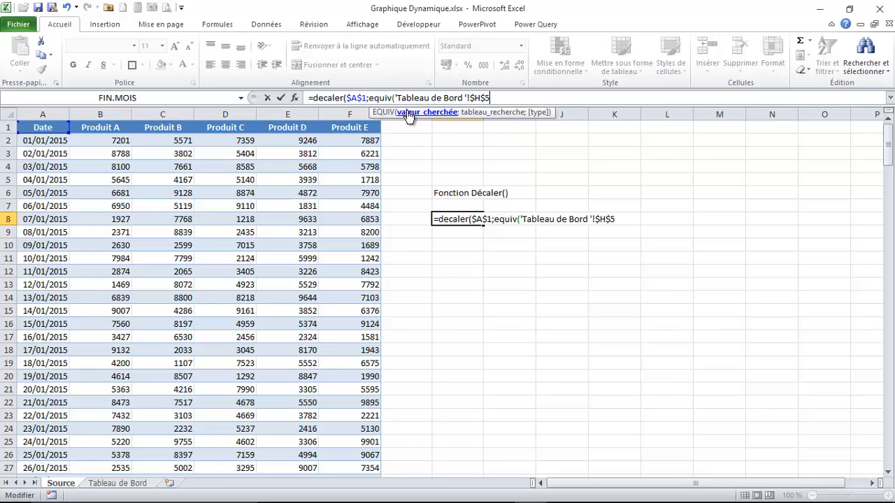
pyautogui.write(';')
pyautogui.moveTo(43, 139); pyautogui.dragTo(42, 476)
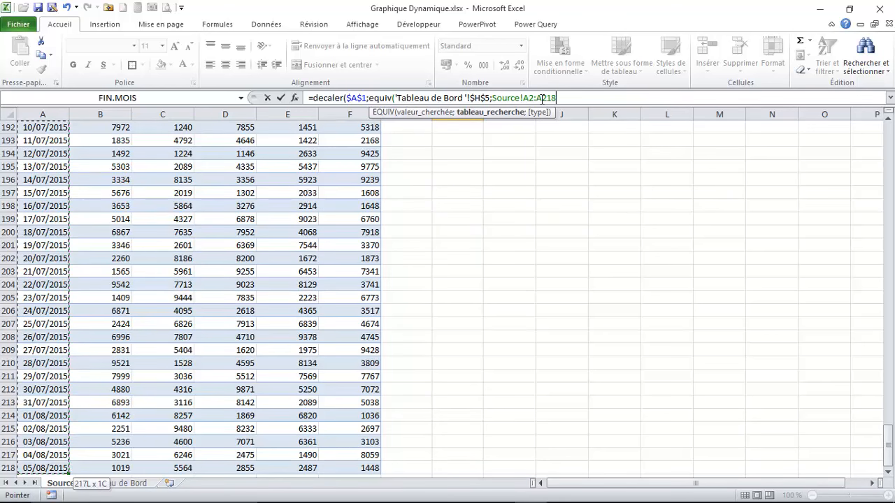
pyautogui.press('F4')
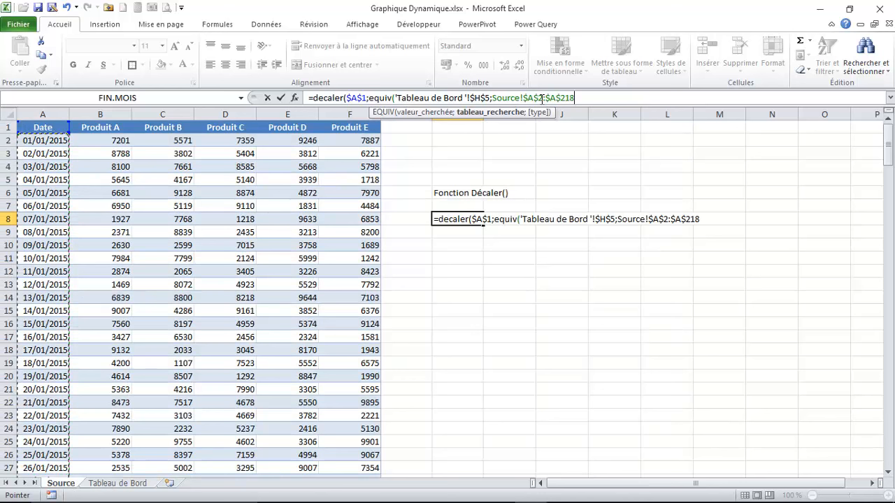
pyautogui.write(';')
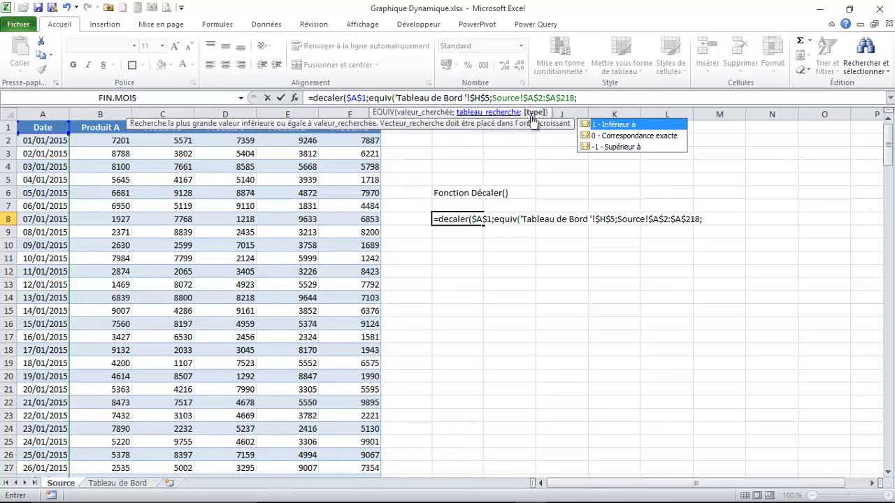
pyautogui.doubleClick(616, 137)
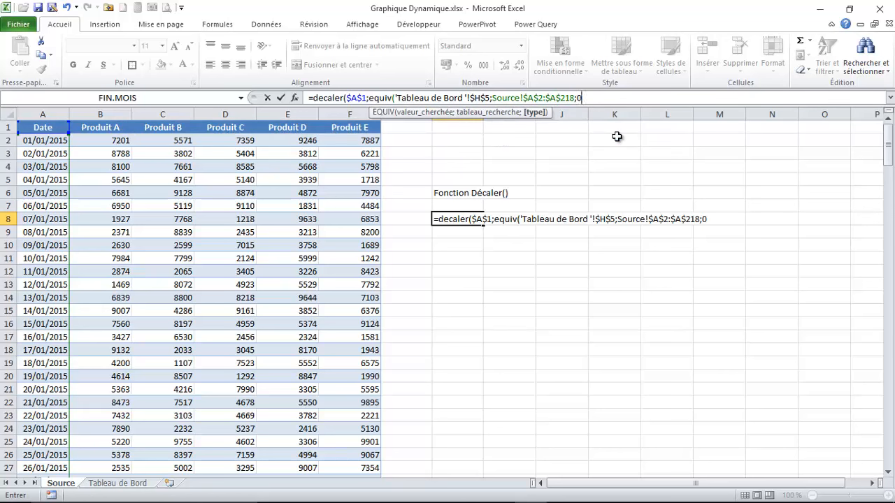
pyautogui.write(')')
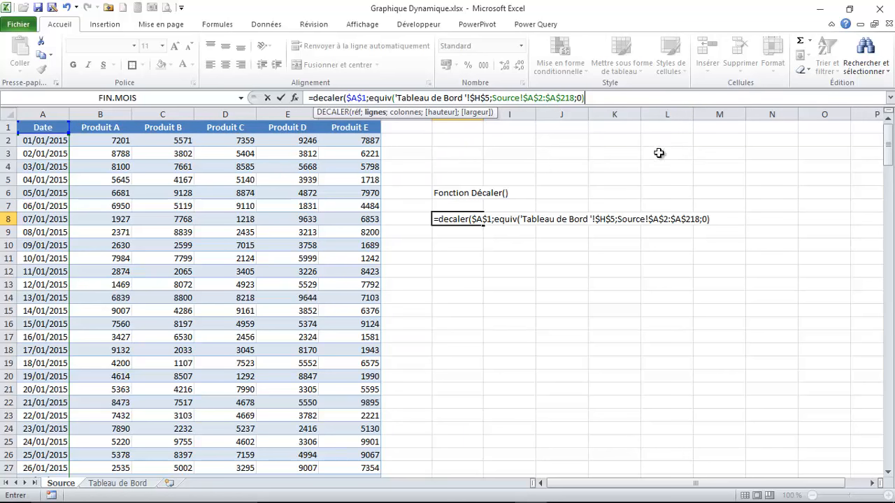
pyautogui.click(323, 113)
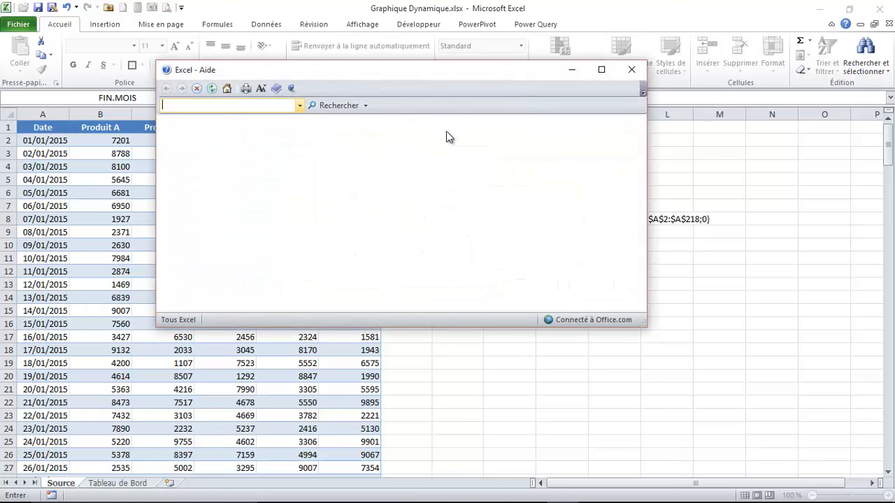
pyautogui.click(631, 69)
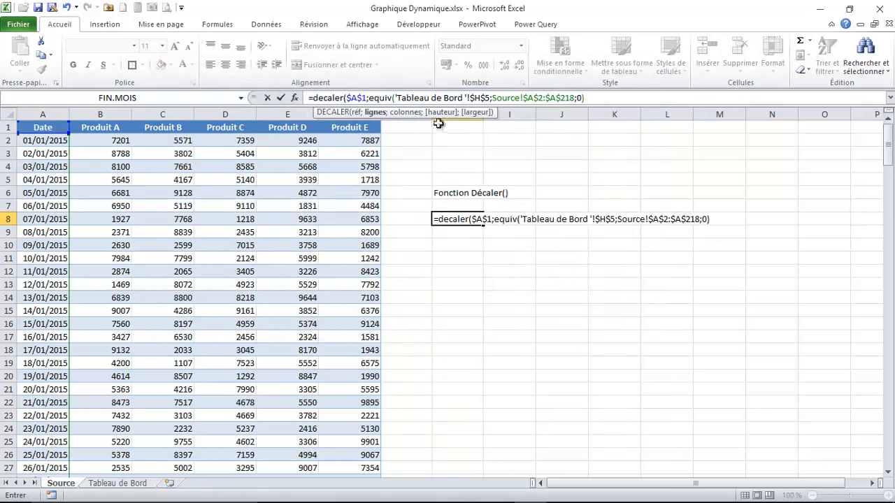
# - Begin the colonnes argument with a second EQUIV, using the product criterion cell 'Tableau de Bord '!$C$5 as the absolute lookup value
pyautogui.click(613, 100)
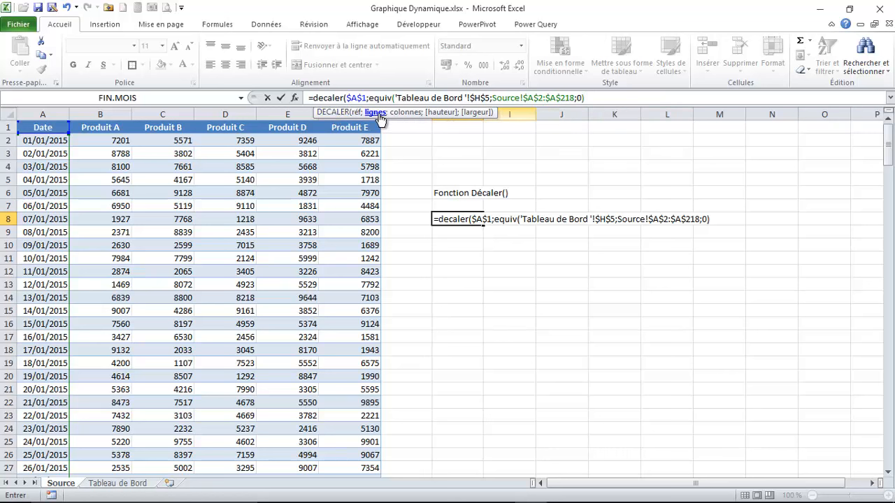
pyautogui.write(';')
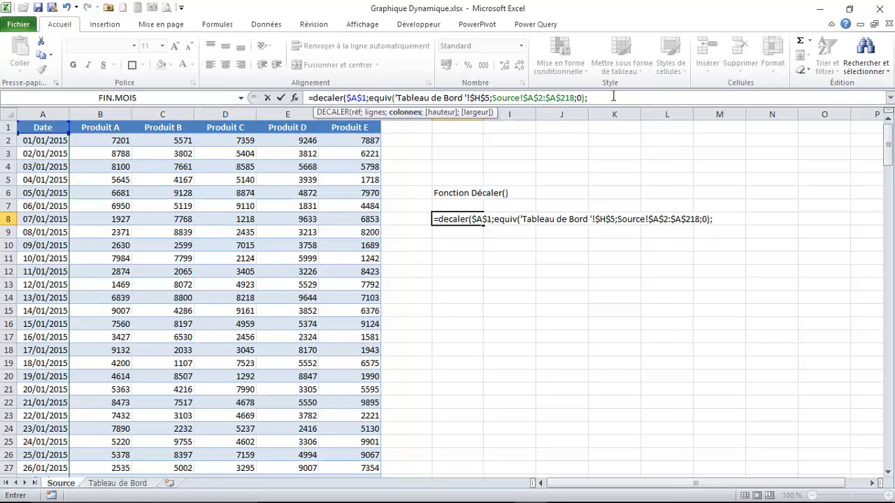
pyautogui.write('equiv(')
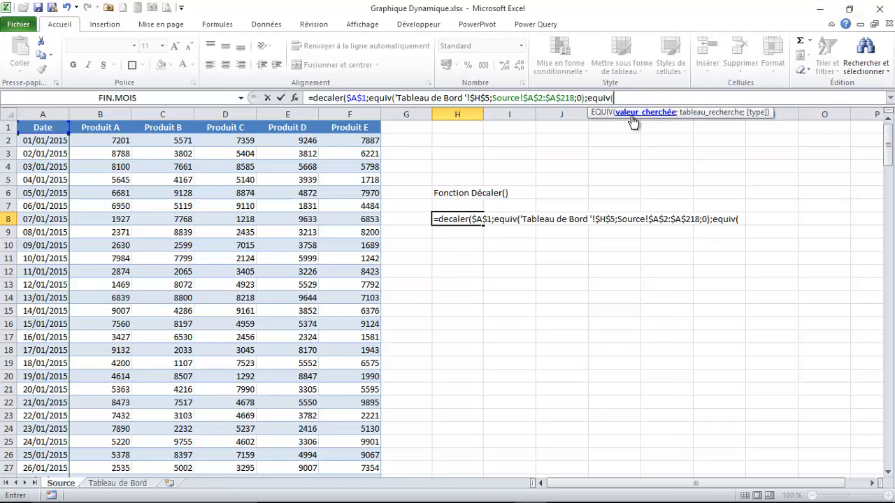
pyautogui.click(119, 484)
pyautogui.click(103, 177)
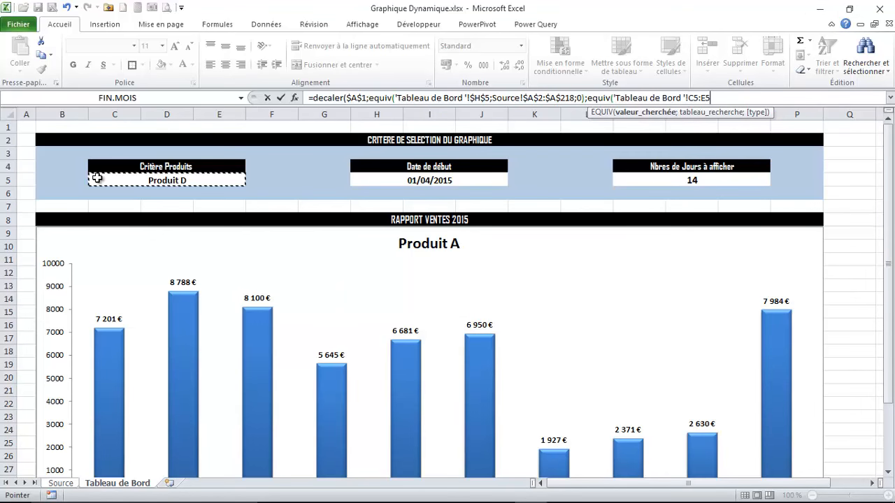
pyautogui.click(723, 98)
pyautogui.press('BackSpace')
pyautogui.press('BackSpace')
pyautogui.press('BackSpace')
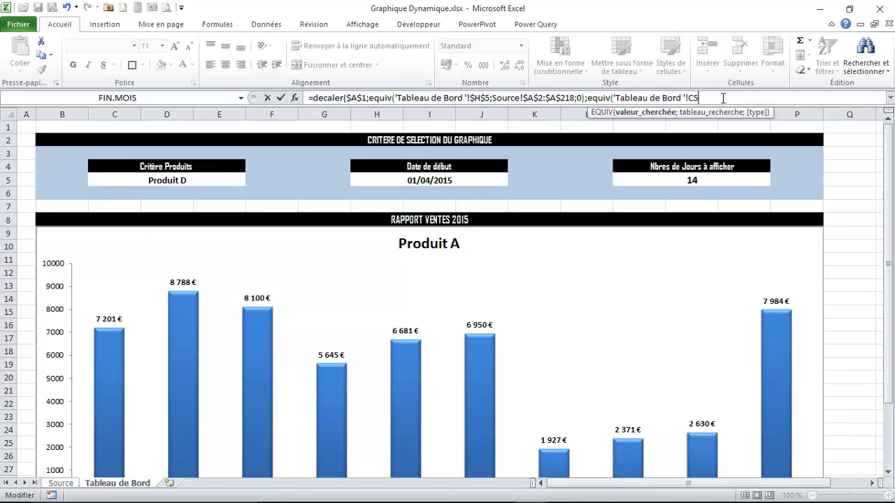
pyautogui.press('F4')
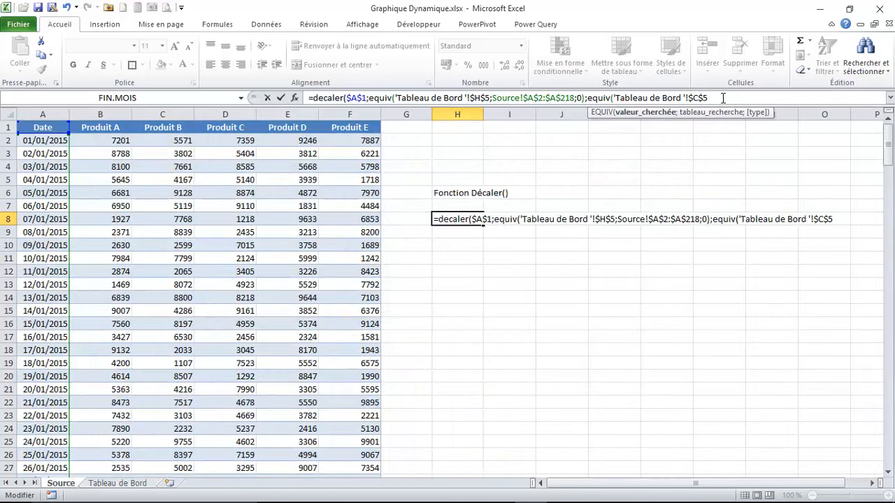
# - Complete the column EQUIV with the product header range Source!$B$1:$F$1 and exact match type 0
pyautogui.write(';')
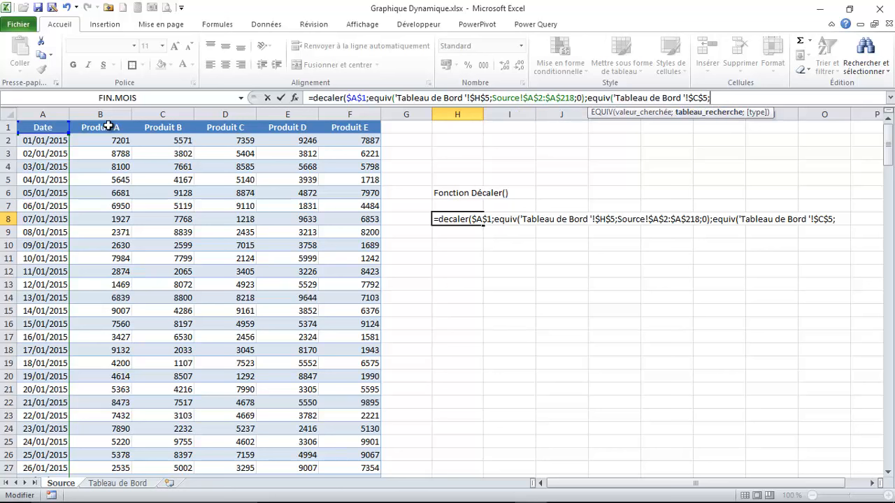
pyautogui.moveTo(91, 125); pyautogui.dragTo(350, 127)
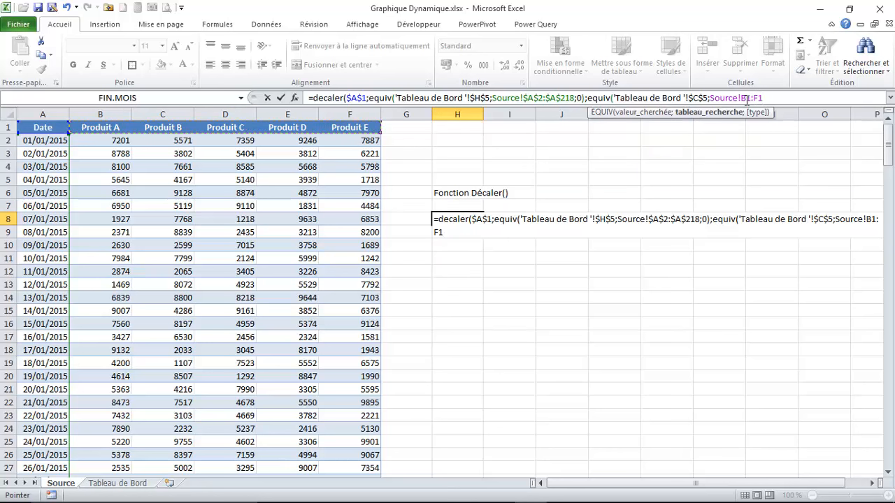
pyautogui.press('F4')
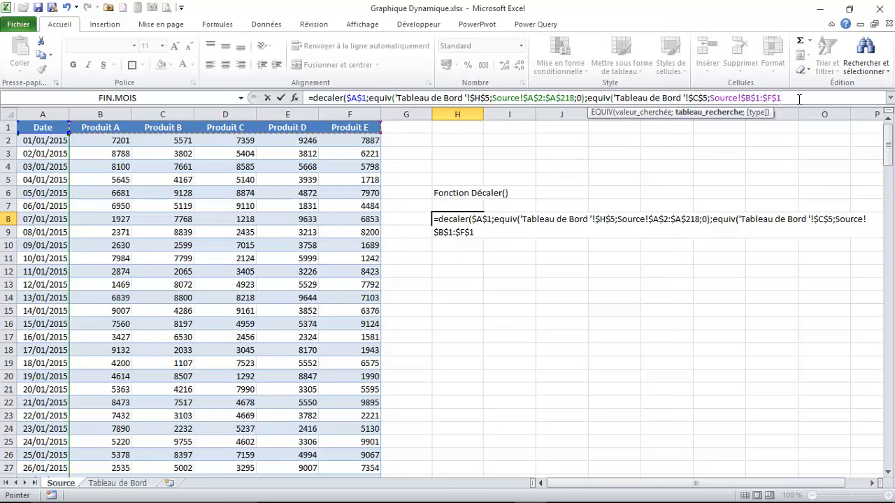
pyautogui.write(';')
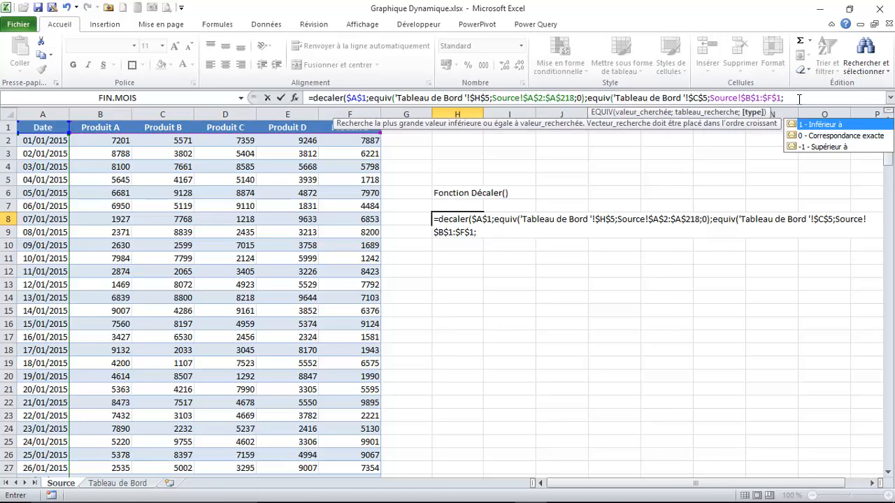
pyautogui.doubleClick(830, 136)
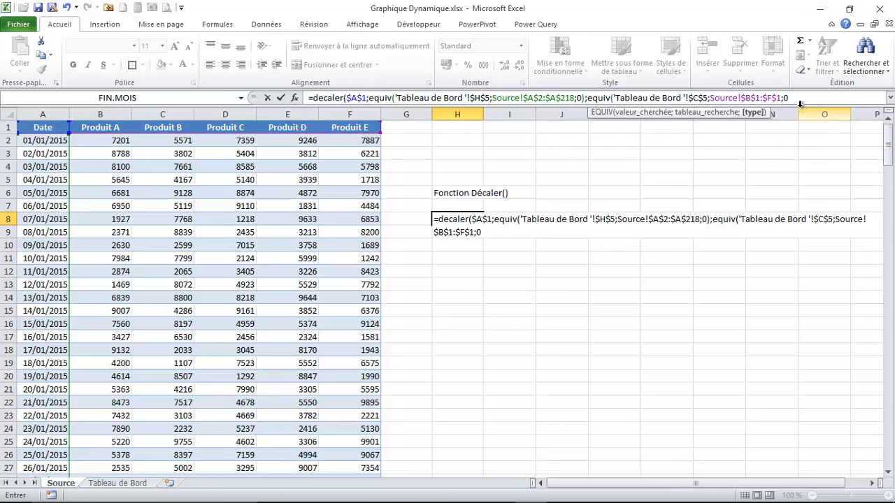
pyautogui.write(')')
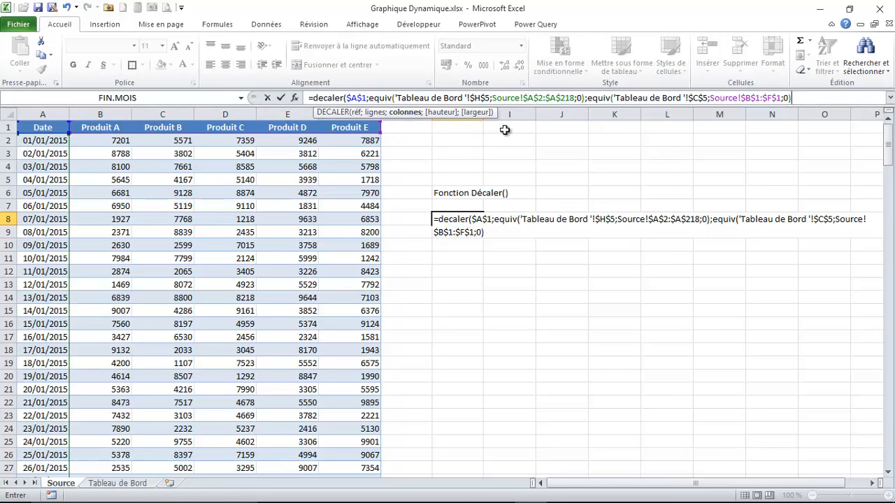
# - Finish the DECALER formula in H8 with the number-of-days cell 'Tableau de Bord '!$M$5 as its hauteur argument
pyautogui.write(";'Tableau de Bord '!$M$5)")
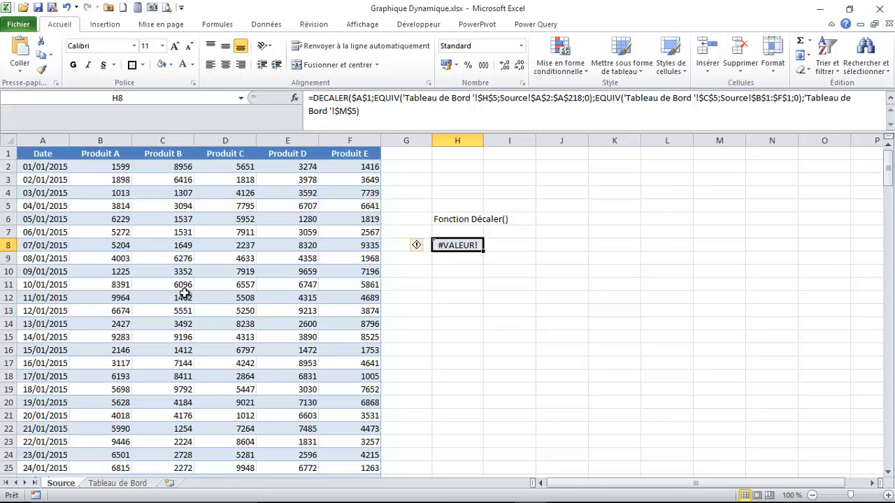
pyautogui.click(447, 272)
# - Copy the complete DECALER formula text from cell H8 and leave the cell's formula as is
pyautogui.click(459, 245)
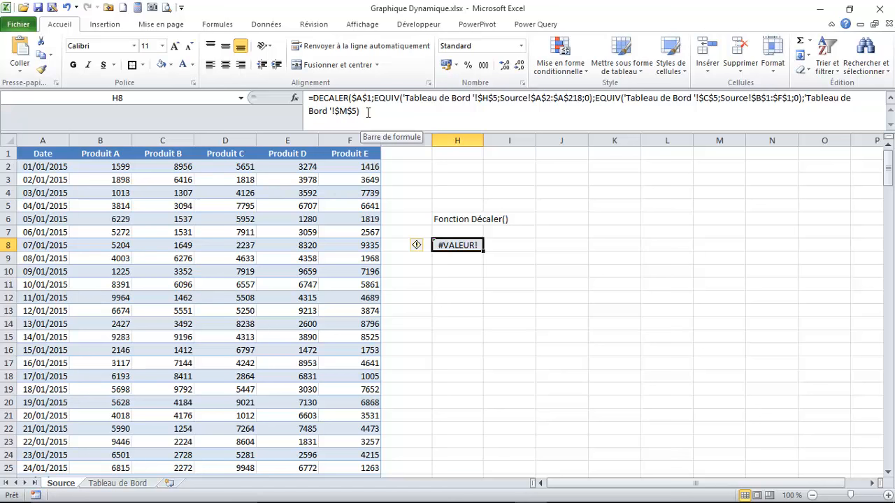
pyautogui.moveTo(380, 114); pyautogui.dragTo(296, 100)
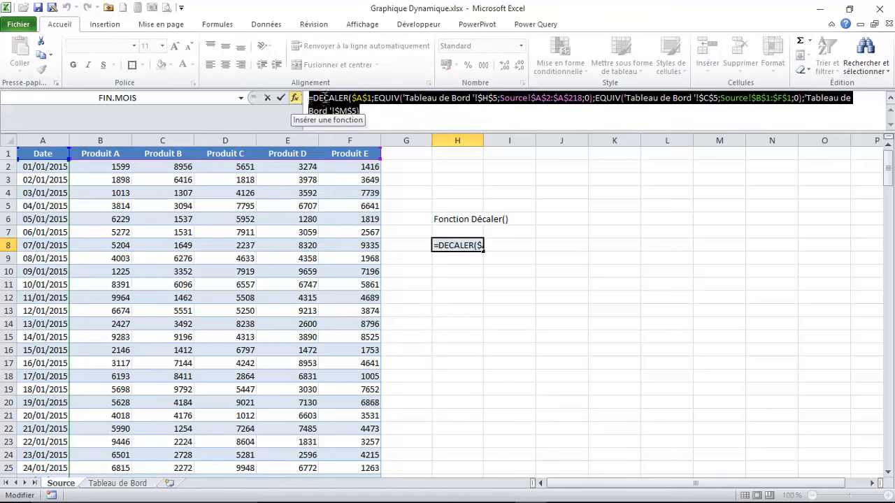
pyautogui.hotkey('ctrl', 'c')
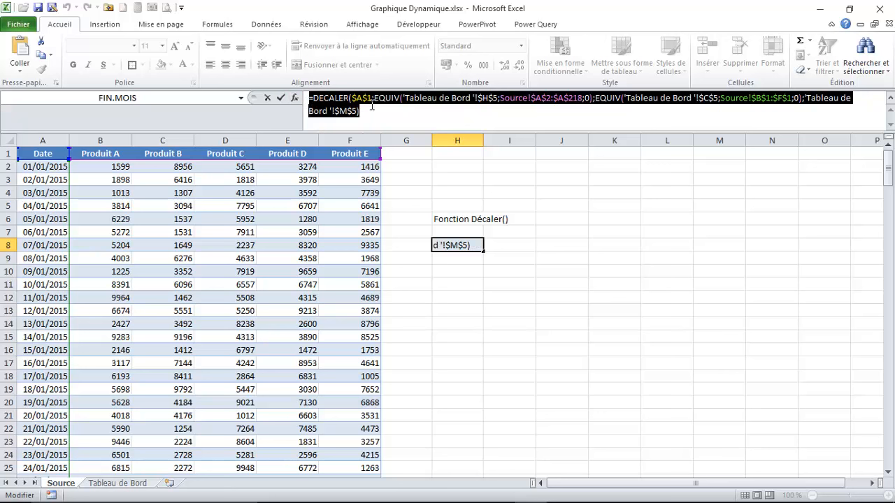
pyautogui.press('Escape')
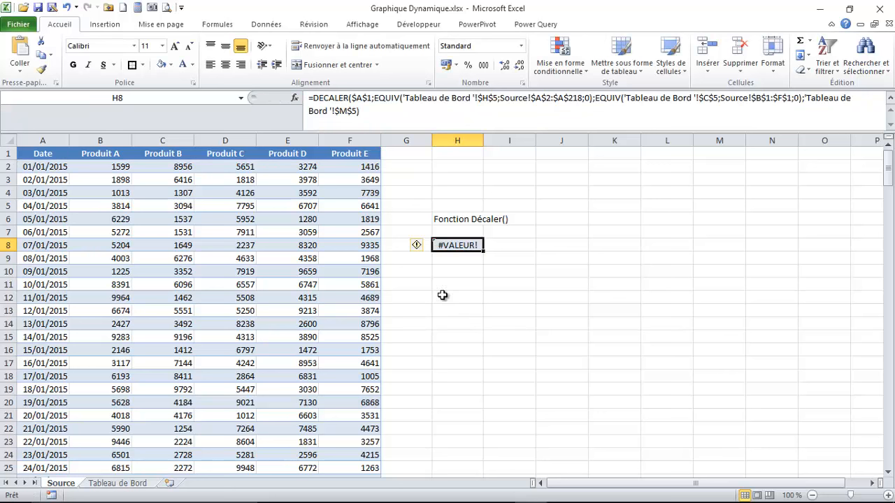
# - Define a workbook-level name DataGraph that refers to the copied DECALER formula
pyautogui.click(218, 24)
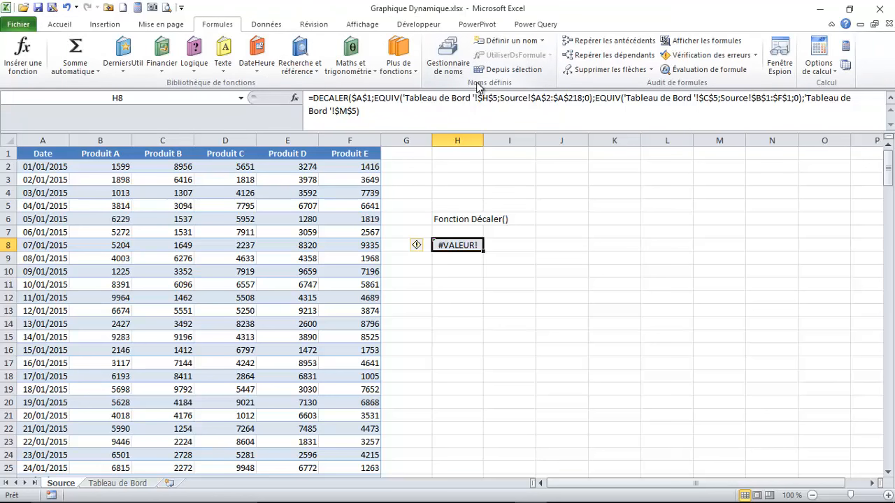
pyautogui.click(510, 42)
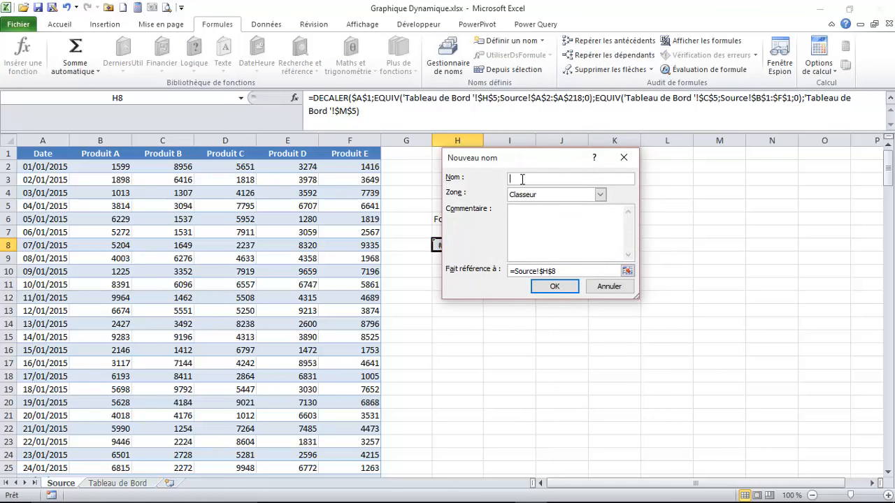
pyautogui.write('DataGraph')
pyautogui.moveTo(584, 271); pyautogui.dragTo(507, 272)
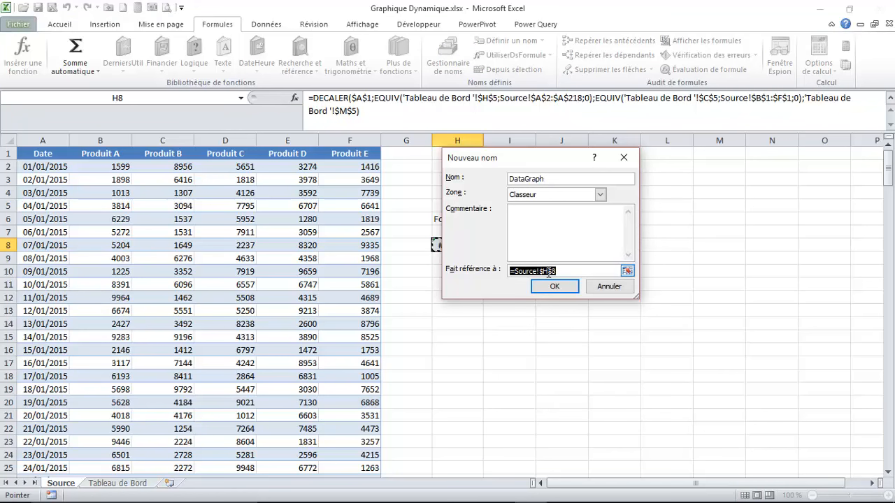
pyautogui.hotkey('ctrl', 'v')
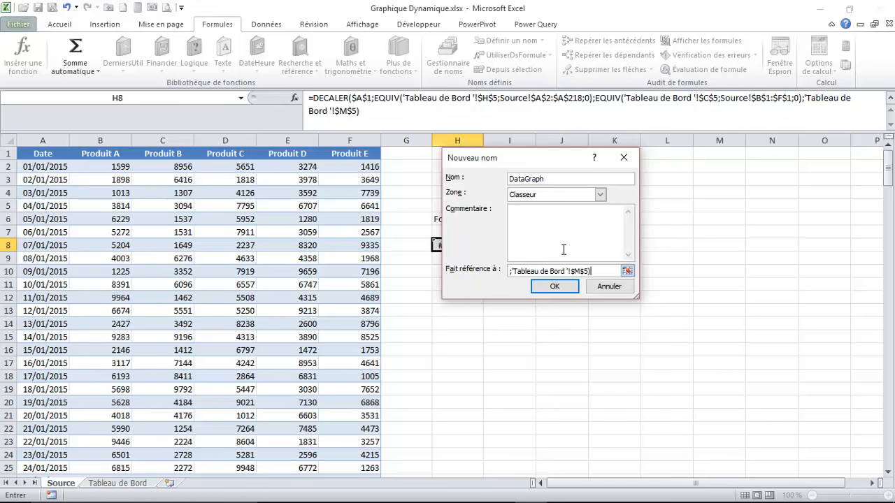
pyautogui.click(553, 287)
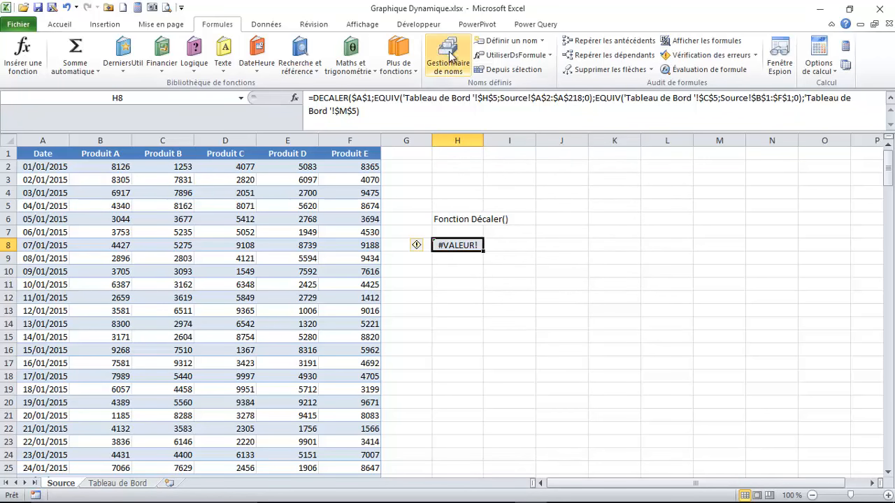
# - Inspect the DataGraph name's reference and the range it covers on the Source sheet
pyautogui.click(448, 56)
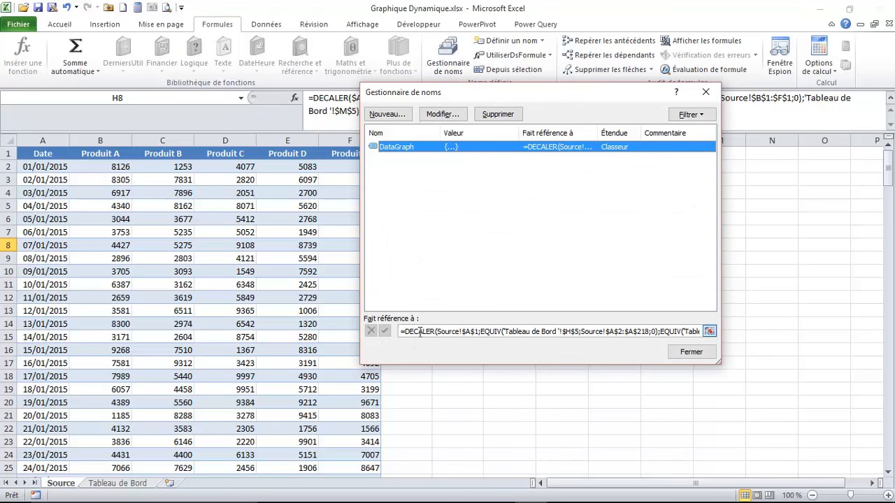
pyautogui.click(710, 332)
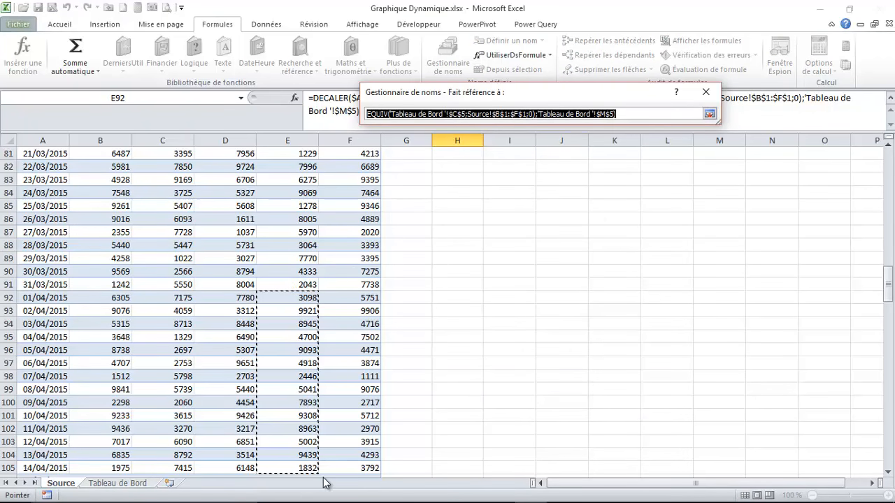
pyautogui.moveTo(888, 278)
pyautogui.mouseDown()
pyautogui.moveTo(889, 173)
pyautogui.moveTo(889, 288)
pyautogui.mouseUp()
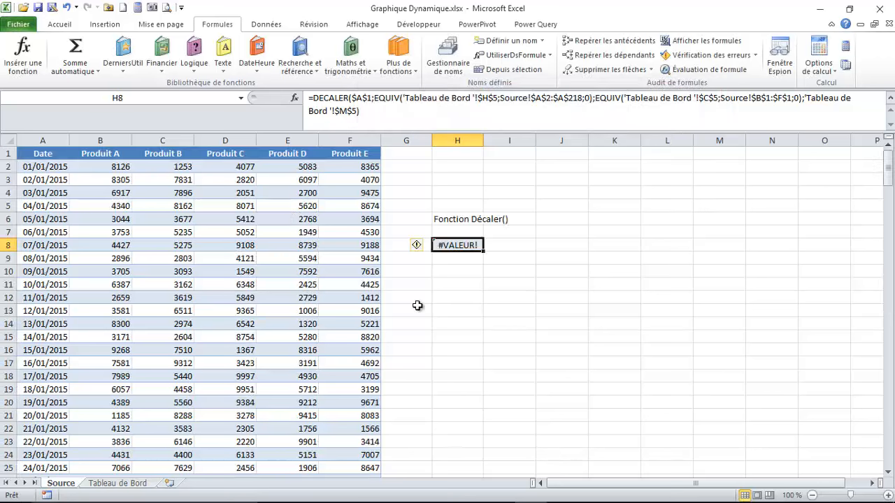
# - Enter the label "Zone Nommée : DataGraph" in cell H7, above the DECALER formula
pyautogui.click(465, 281)
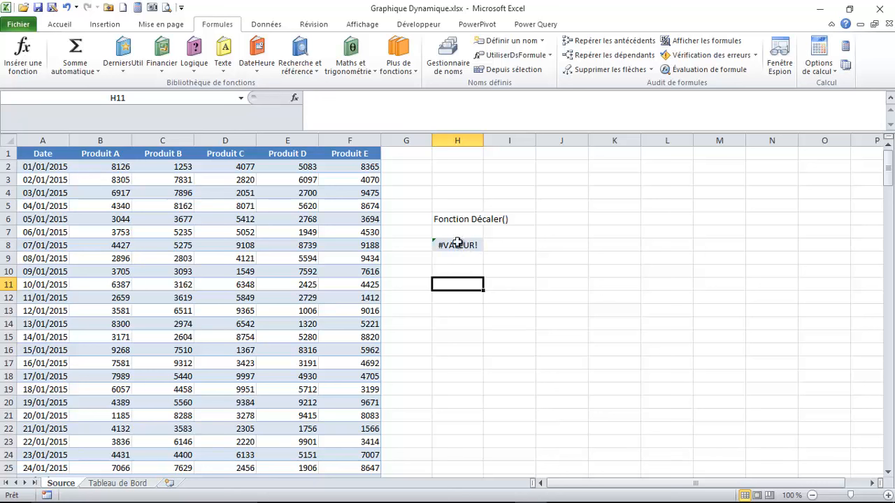
pyautogui.click(461, 219)
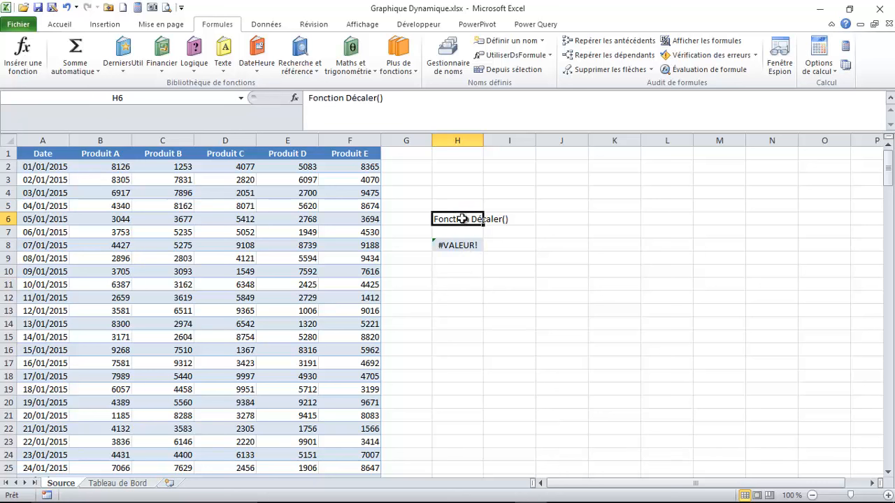
pyautogui.click(556, 244)
pyautogui.click(458, 232)
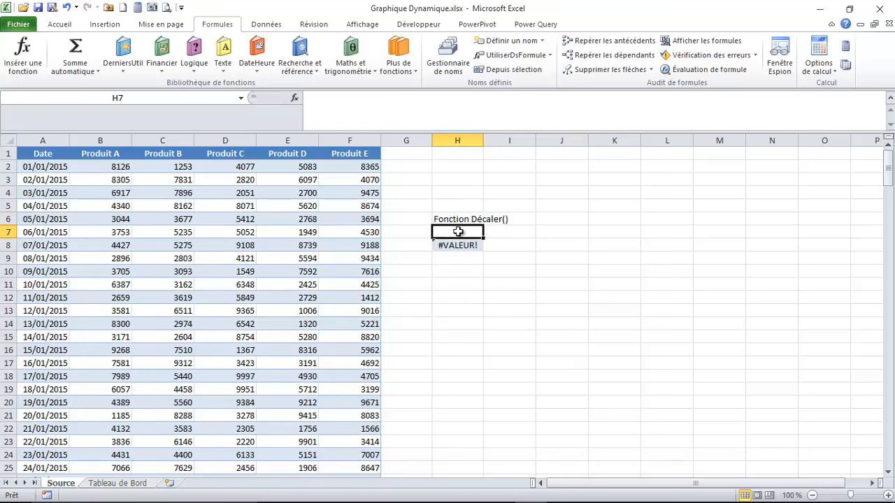
pyautogui.write('Zoo')
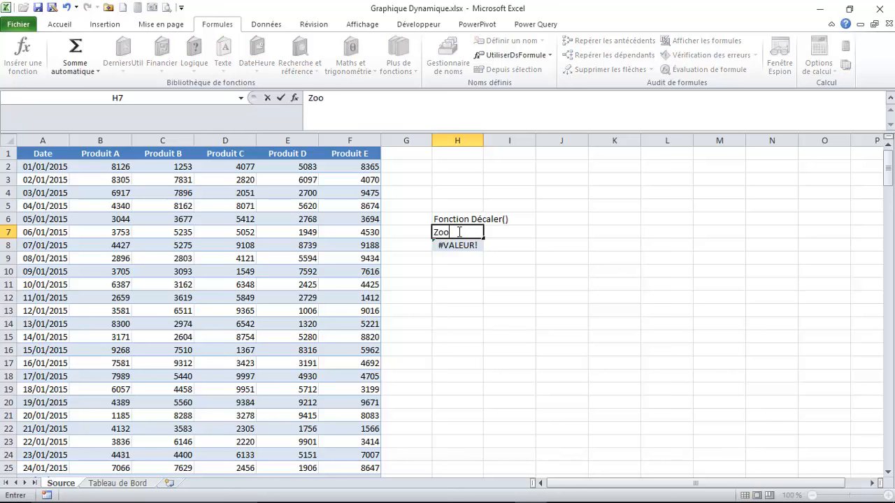
pyautogui.press('BackSpace')
pyautogui.write('ne Nommée (')
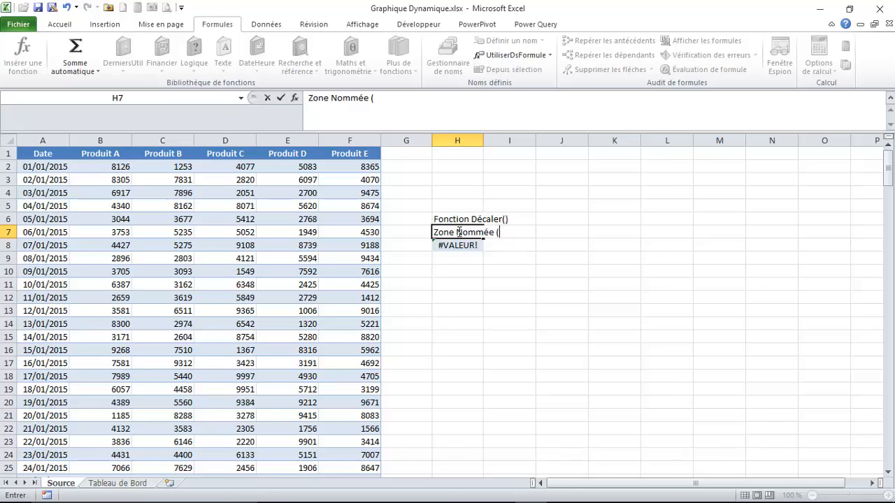
pyautogui.press('BackSpace')
pyautogui.write(': DataGrahp')
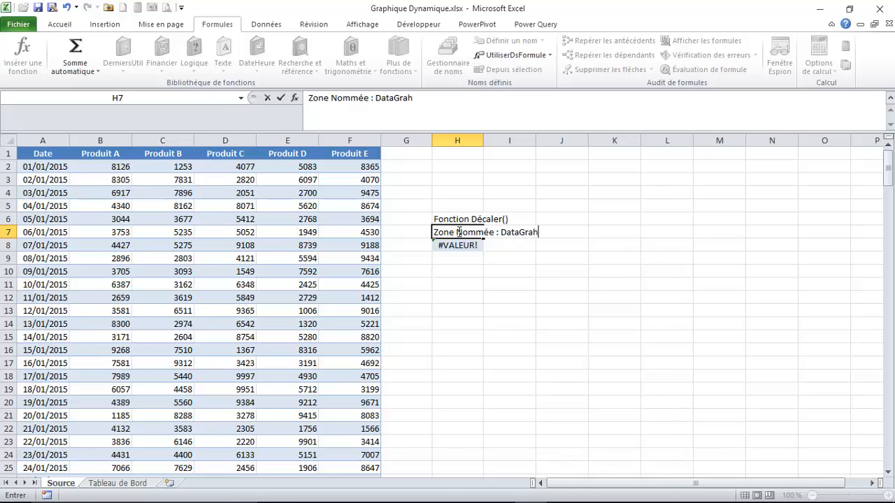
pyautogui.press('BackSpace')
pyautogui.press('BackSpace')
pyautogui.write('ph')
pyautogui.press('Return')
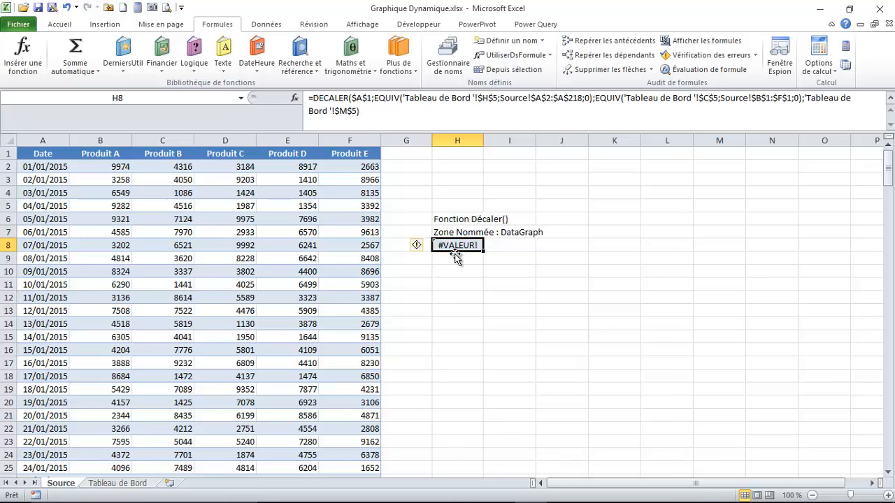
# - Copy the DECALER formula cell H8 into cell H10
pyautogui.click(450, 272)
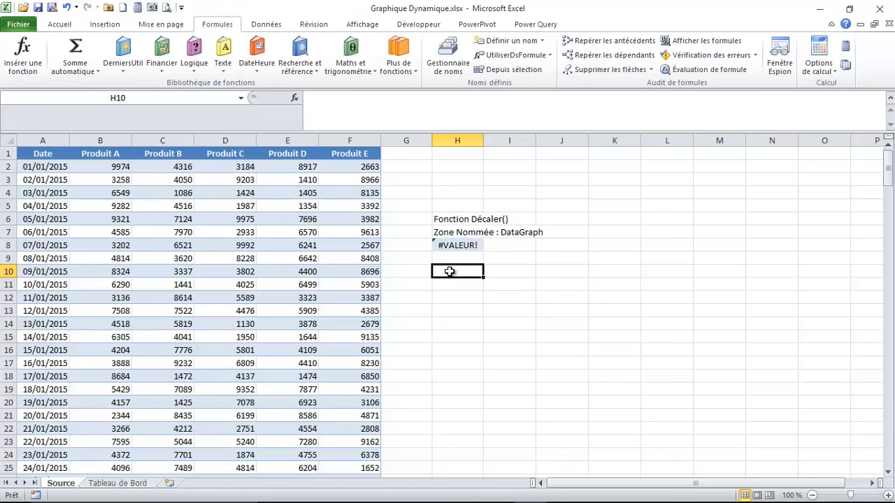
pyautogui.click(451, 245)
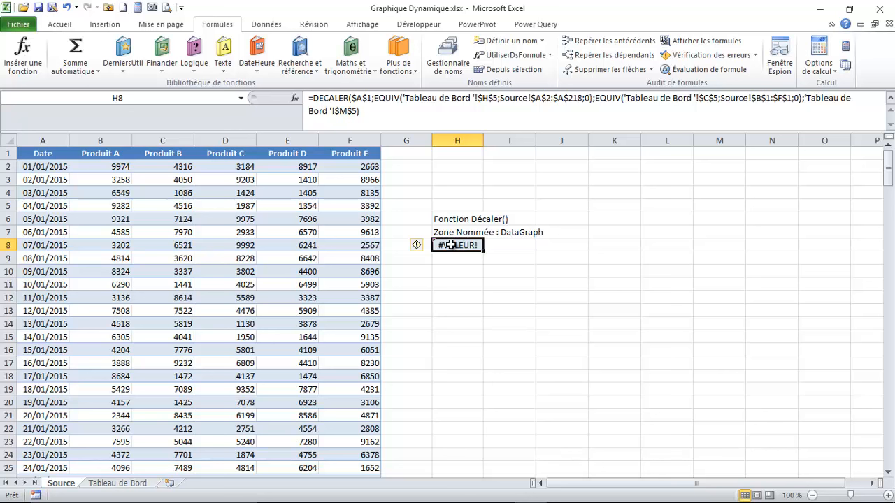
pyautogui.hotkey('ctrl', 'c')
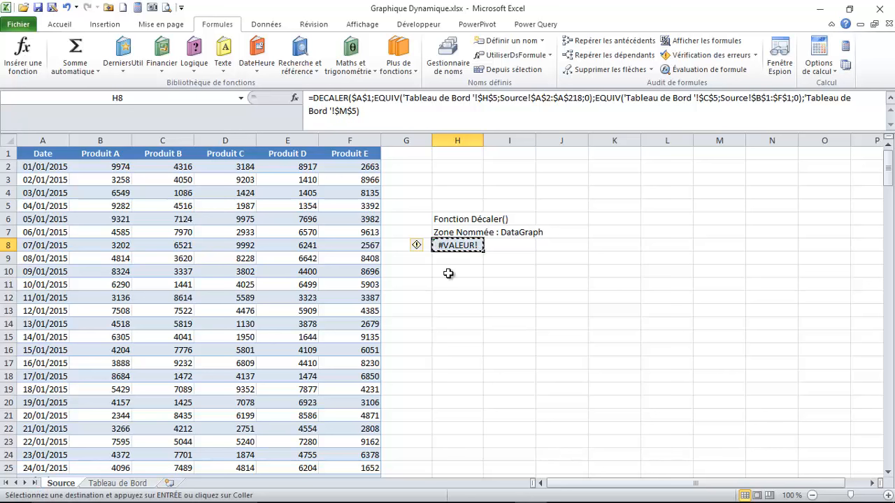
pyautogui.click(449, 273)
pyautogui.hotkey('ctrl', 'v')
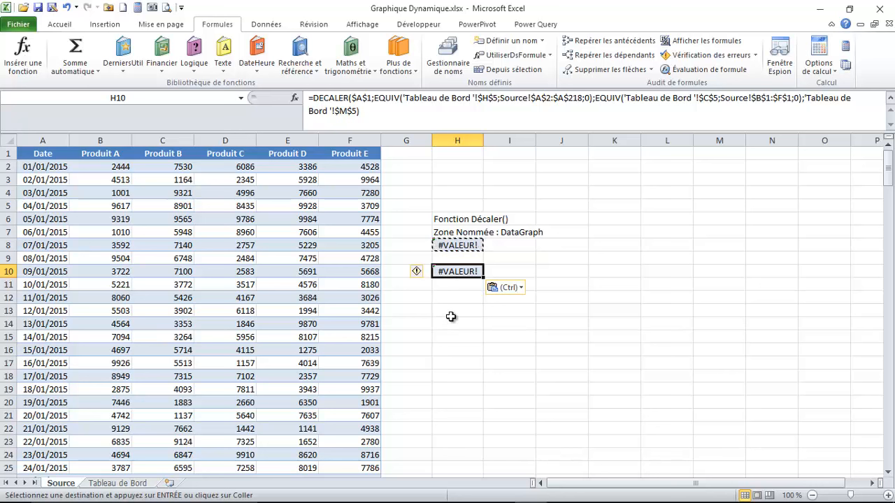
pyautogui.press('Escape')
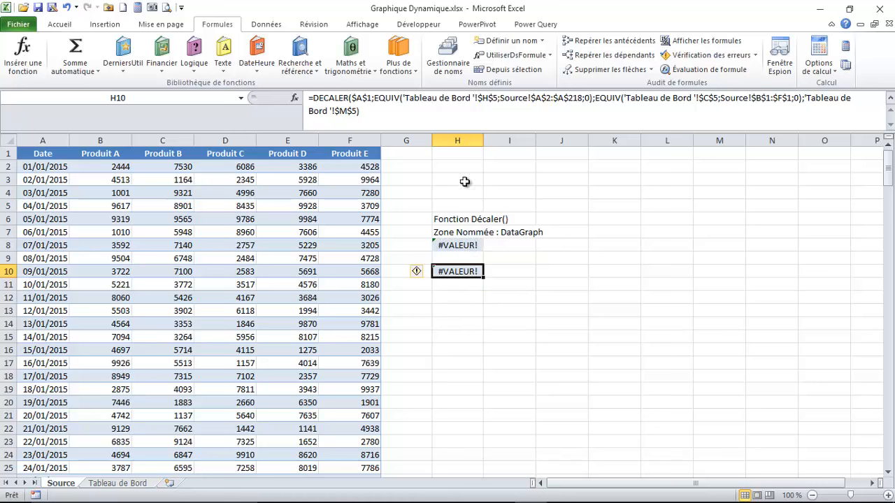
# - Enter the label "Zone de date à afficher : DatePlage" in cell H9
pyautogui.click(453, 259)
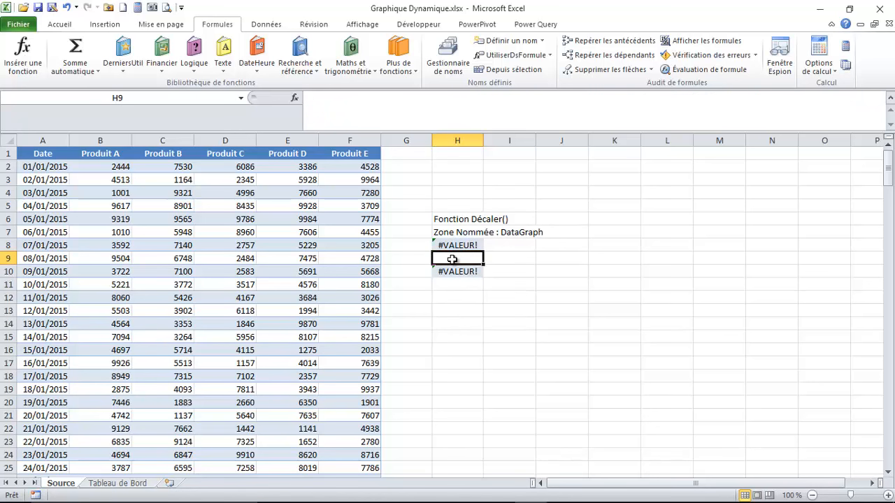
pyautogui.write('Zone ')
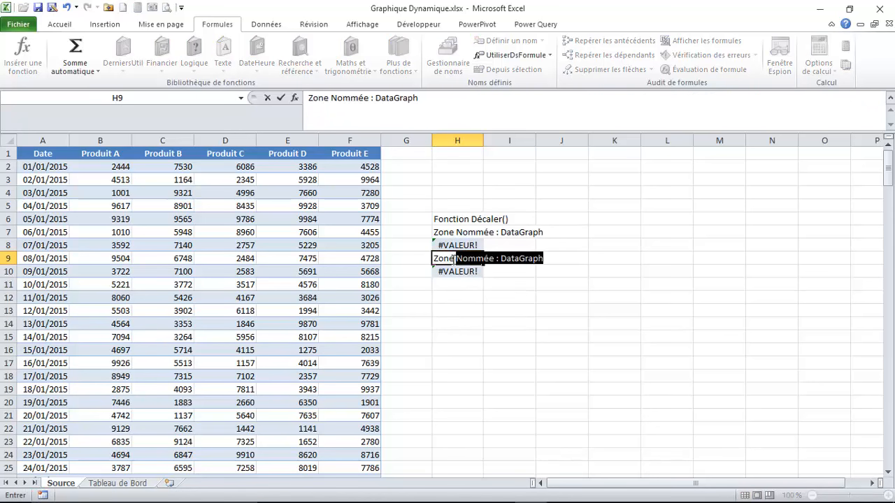
pyautogui.write('de date à')
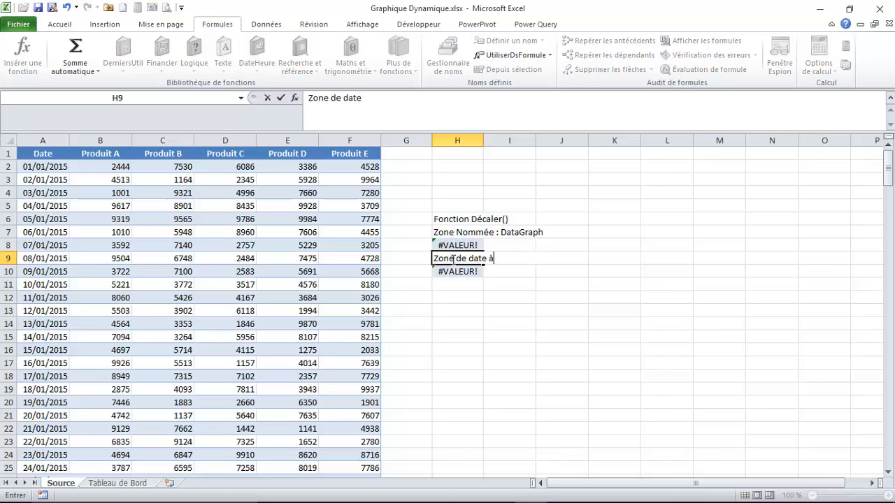
pyautogui.write(' afficher ')
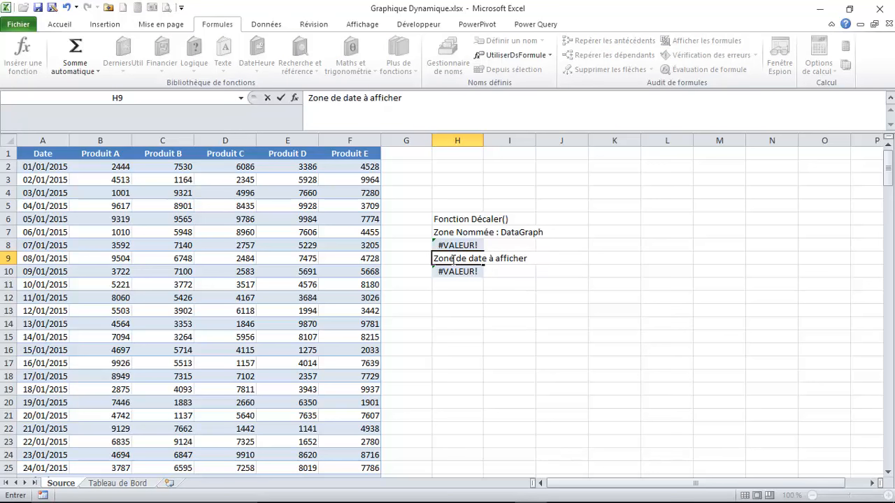
pyautogui.write(': DatePalge')
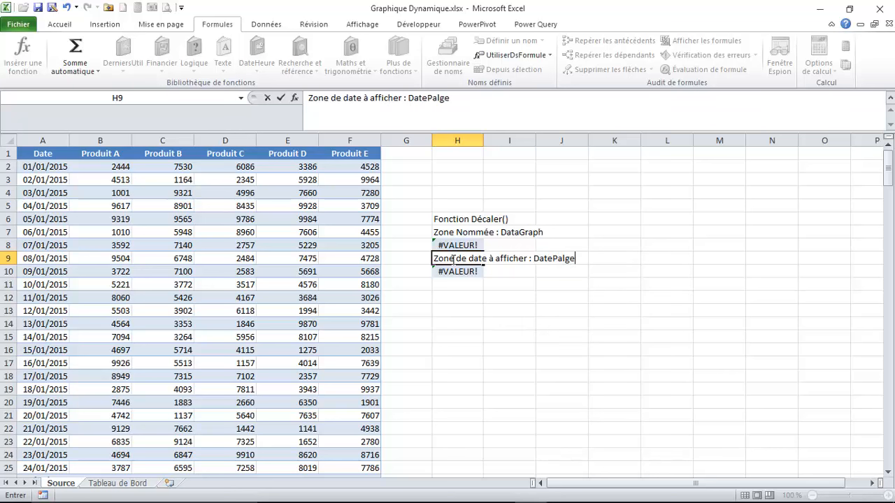
pyautogui.press('BackSpace')
pyautogui.press('BackSpace')
pyautogui.press('BackSpace')
pyautogui.press('BackSpace')
pyautogui.write('lage')
pyautogui.click(461, 324)
# - Remove the product EQUIV from the DECALER formula in H10, leaving the colonnes argument empty
pyautogui.click(455, 271)
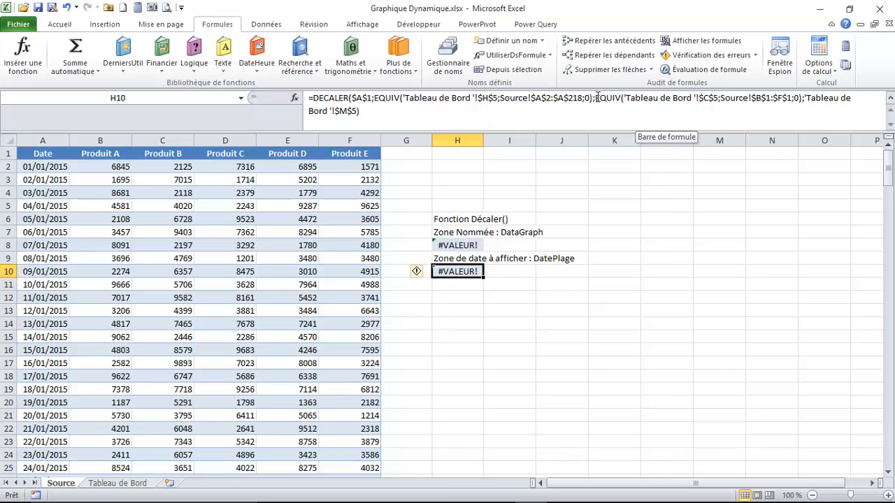
pyautogui.moveTo(596, 98); pyautogui.dragTo(801, 99)
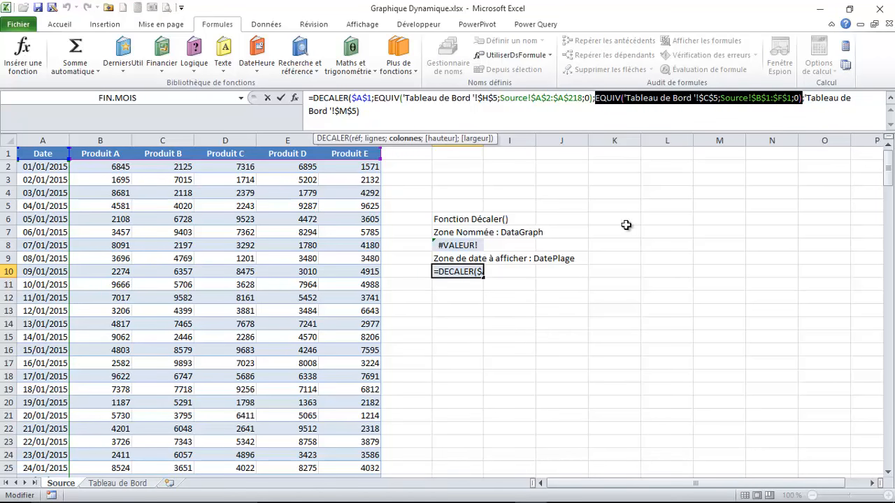
pyautogui.press('Delete')
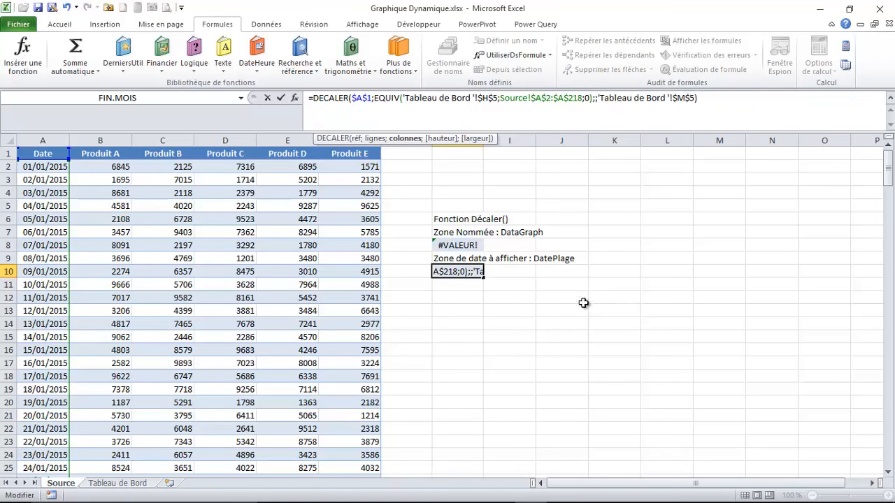
pyautogui.press('Return')
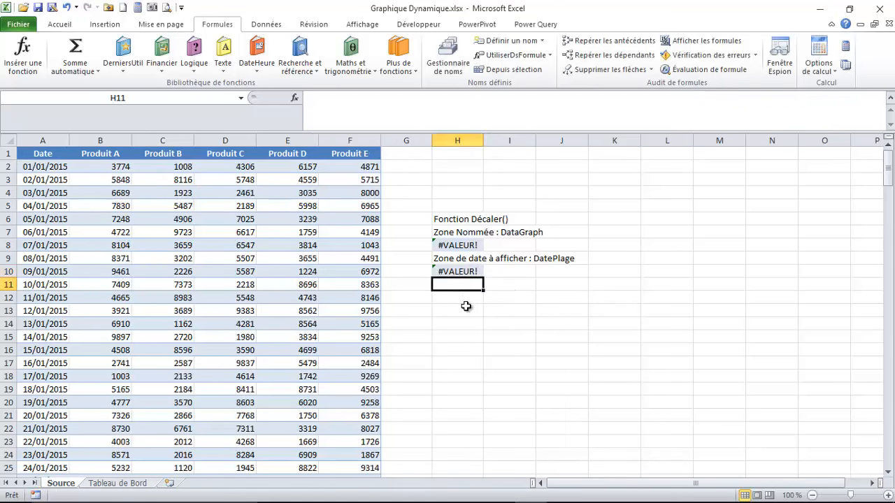
# - Copy the complete shortened DECALER formula text from cell H10, leaving the cell's formula as is
pyautogui.click(455, 270)
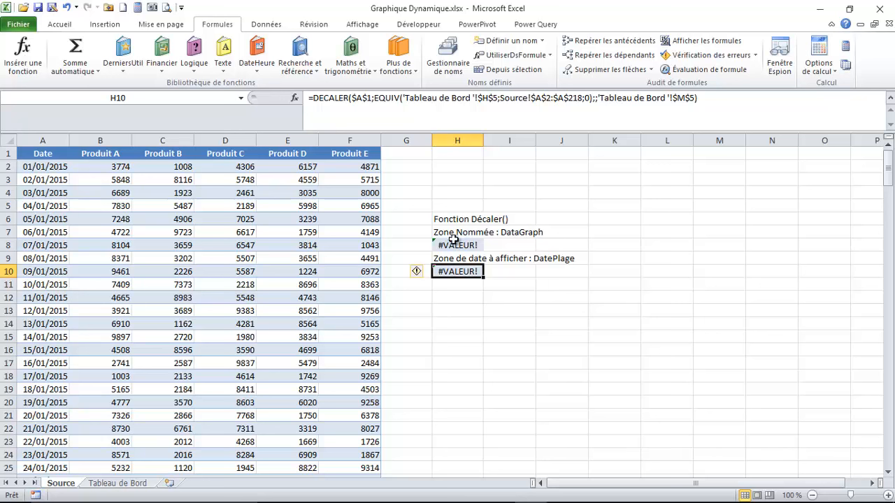
pyautogui.moveTo(709, 99); pyautogui.dragTo(302, 97)
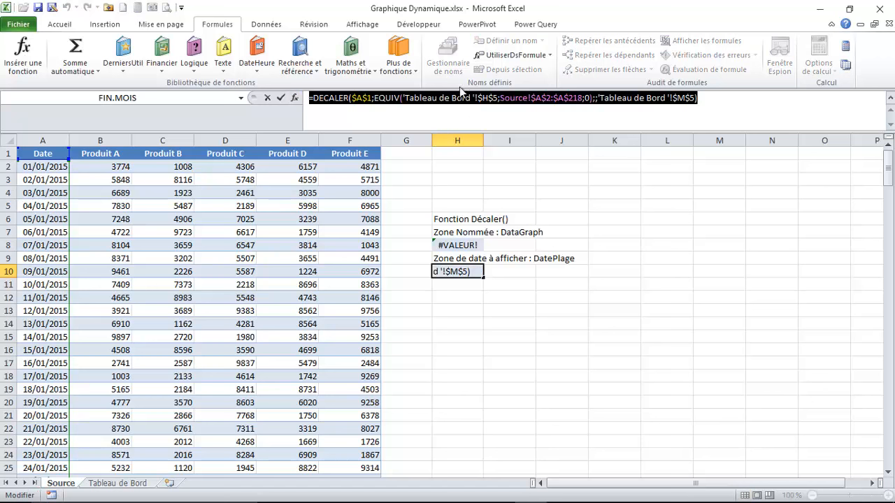
pyautogui.press('Escape')
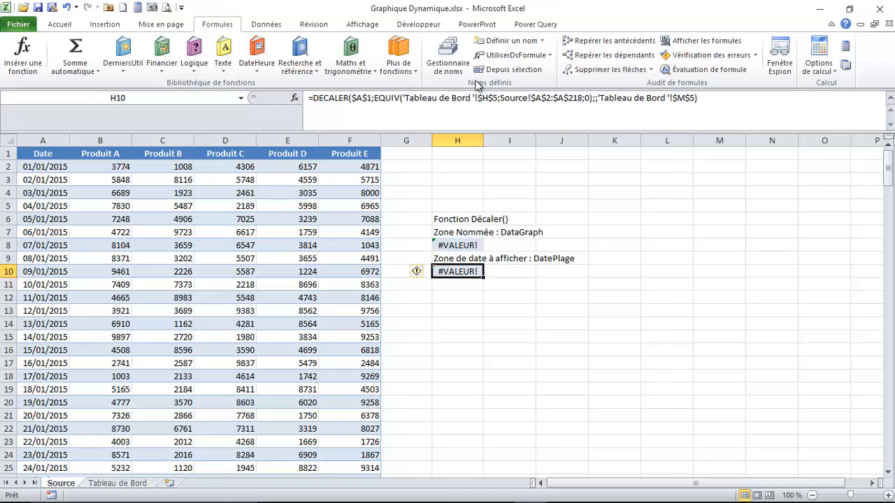
# - Define the workbook-level name DatePlage, referring to the copied DECALER formula from cell H10
pyautogui.click(501, 42)
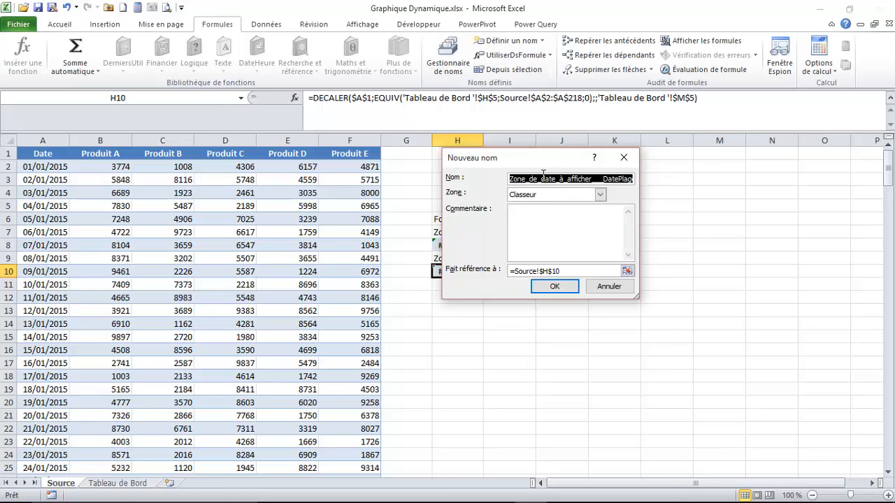
pyautogui.write('DatePlage')
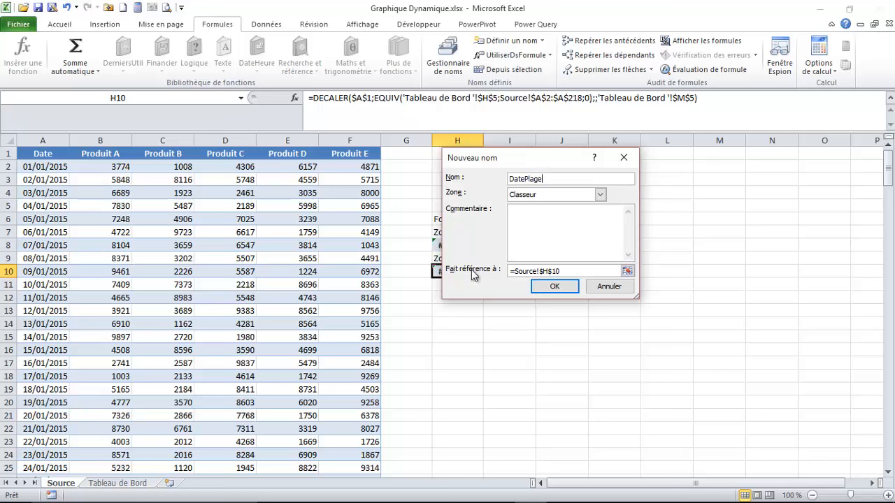
pyautogui.click(627, 273)
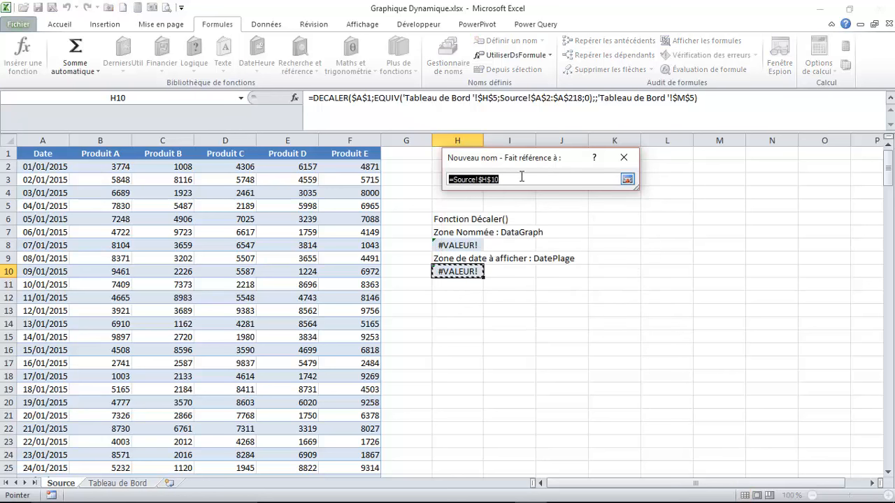
pyautogui.hotkey('ctrl', 'v')
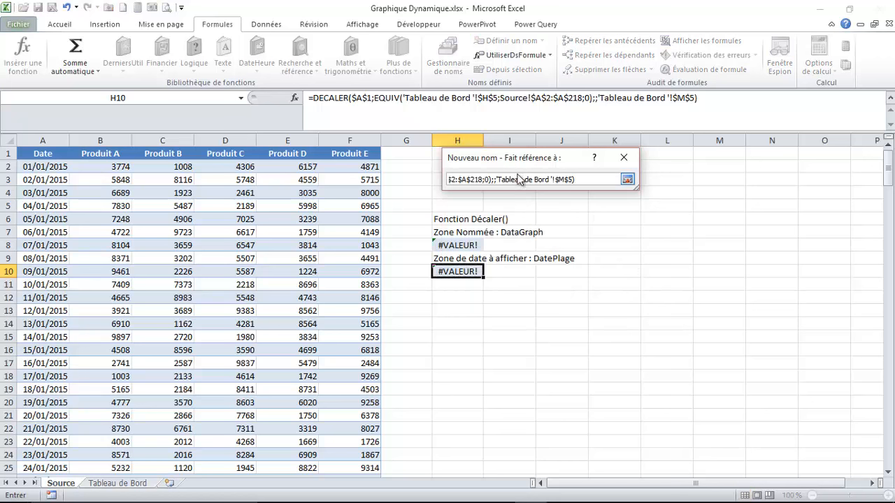
pyautogui.click(627, 179)
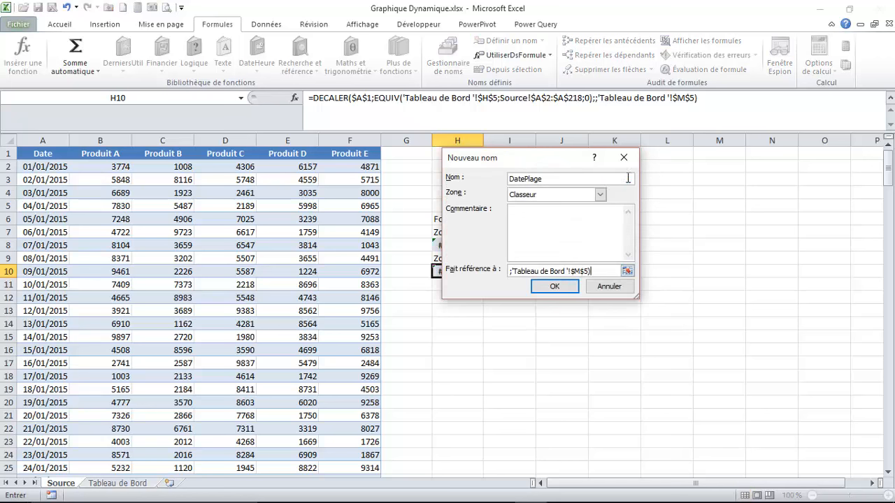
pyautogui.click(555, 288)
pyautogui.click(472, 310)
pyautogui.click(442, 273)
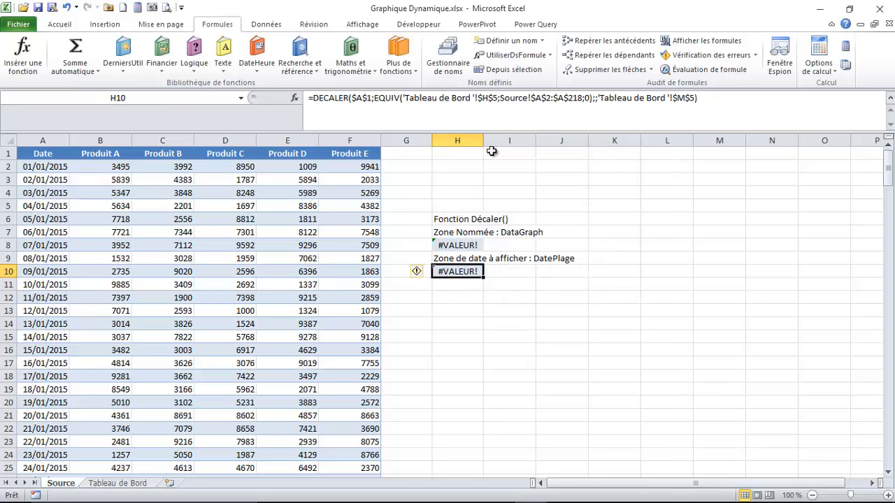
# - Examine the references of the defined names DatePlage and DataGraph, including which Source sheet rows DatePlage covers
pyautogui.click(457, 286)
pyautogui.click(448, 56)
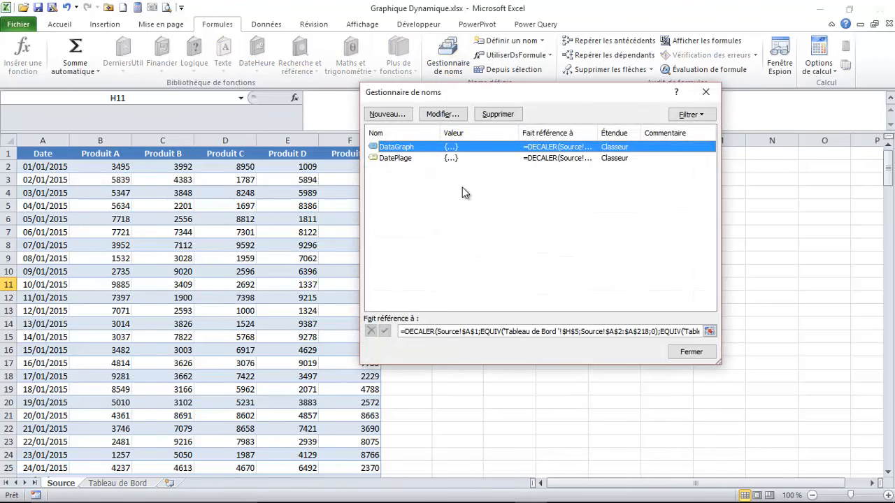
pyautogui.click(393, 158)
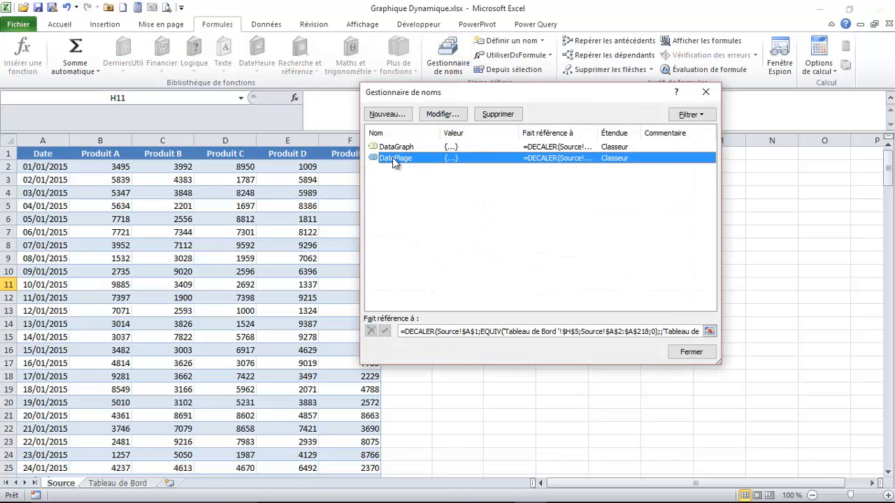
pyautogui.click(710, 331)
pyautogui.scroll(-20, 247, 193)
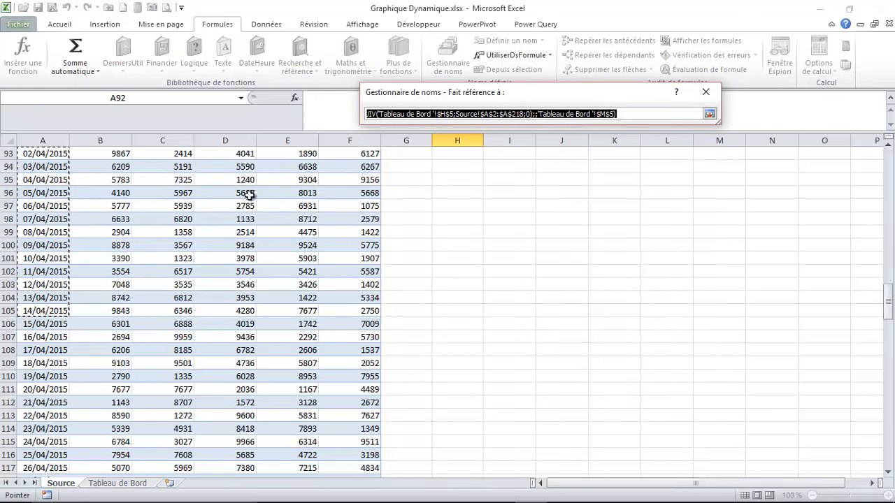
pyautogui.scroll(-10, 251, 198)
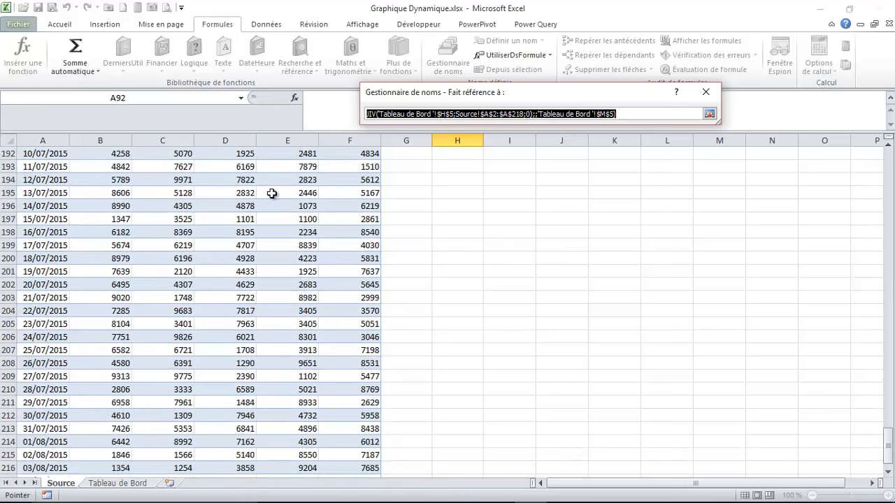
pyautogui.moveTo(888, 442); pyautogui.dragTo(887, 157)
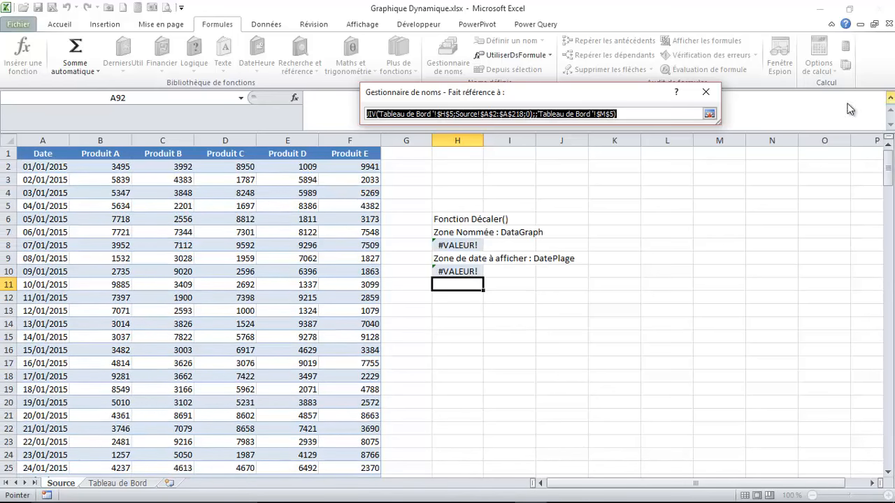
pyautogui.click(709, 114)
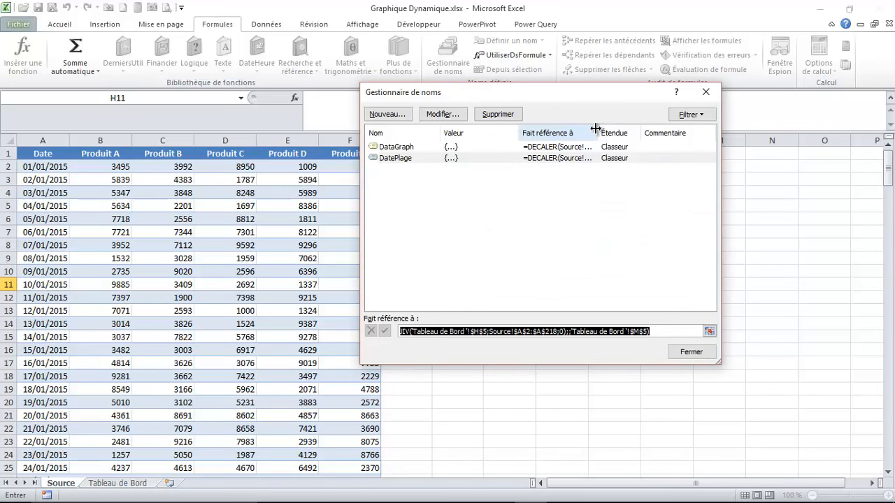
pyautogui.moveTo(600, 126); pyautogui.dragTo(663, 129)
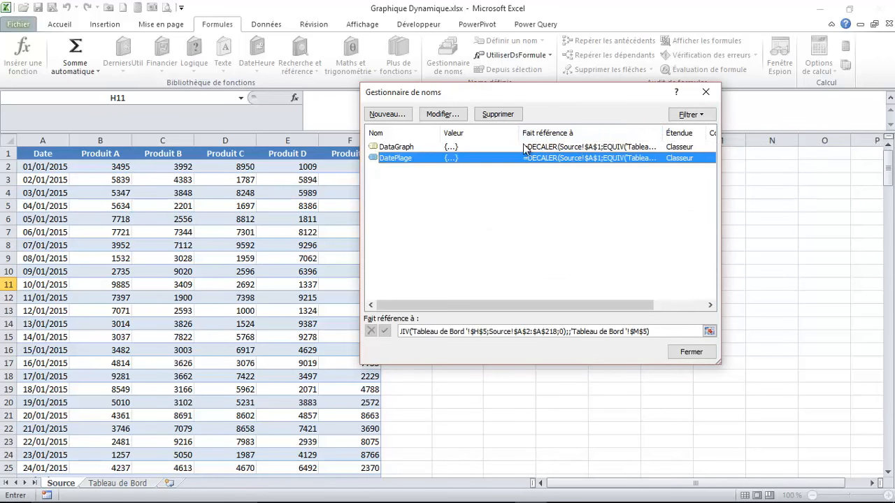
pyautogui.click(391, 145)
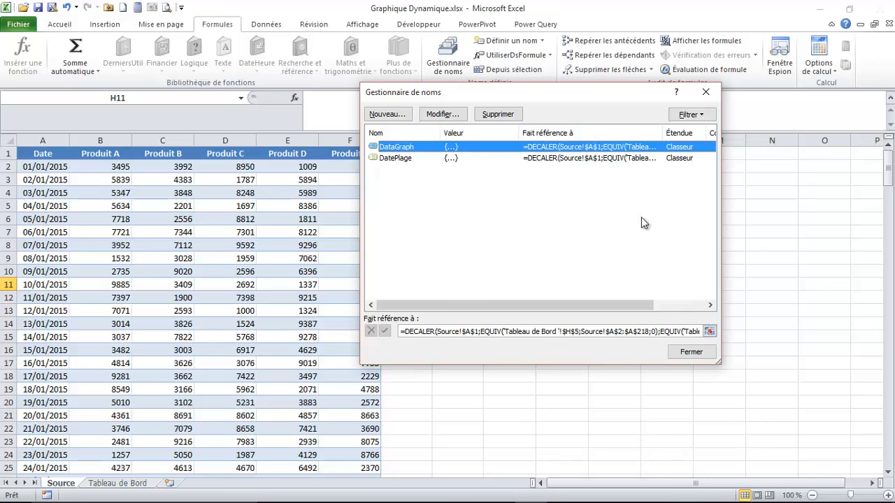
pyautogui.click(399, 159)
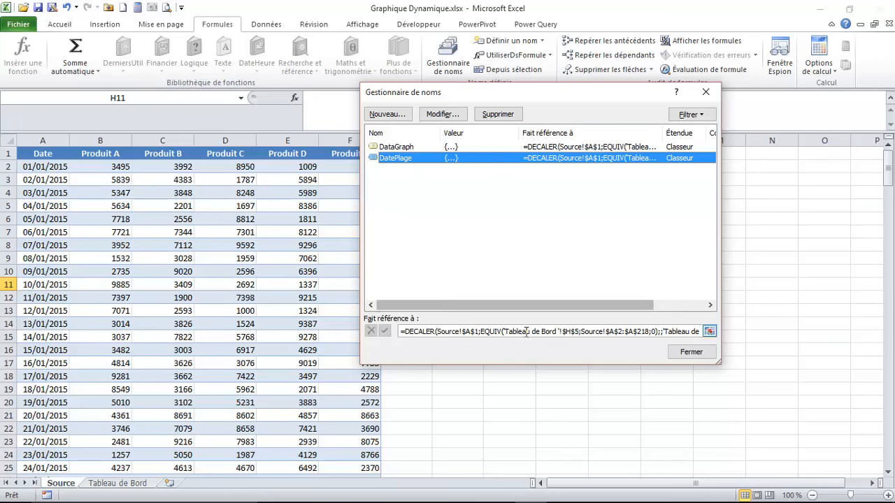
pyautogui.click(694, 355)
# - Make the "Zone Nommée : DataGraph" label in H7 and the "Zone de date à afficher : DatePlage" label in H9 bold
pyautogui.click(516, 299)
pyautogui.click(519, 236)
pyautogui.click(553, 262)
pyautogui.click(449, 234)
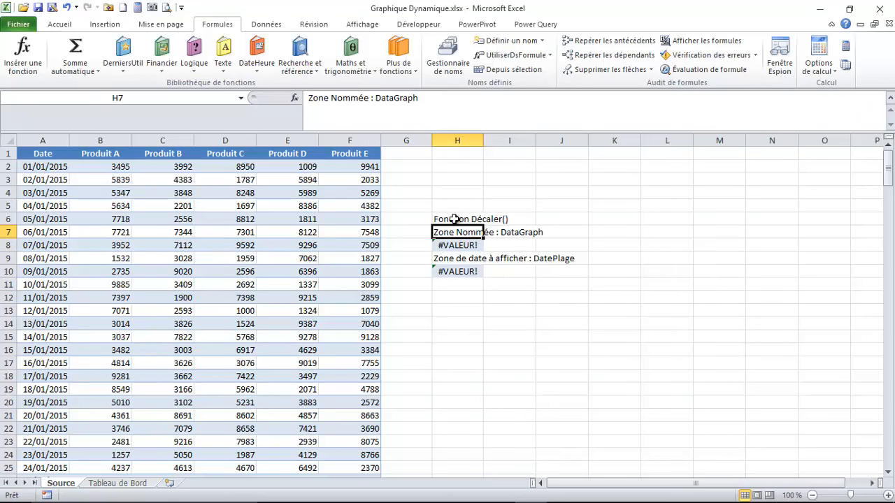
pyautogui.click(59, 23)
pyautogui.click(72, 65)
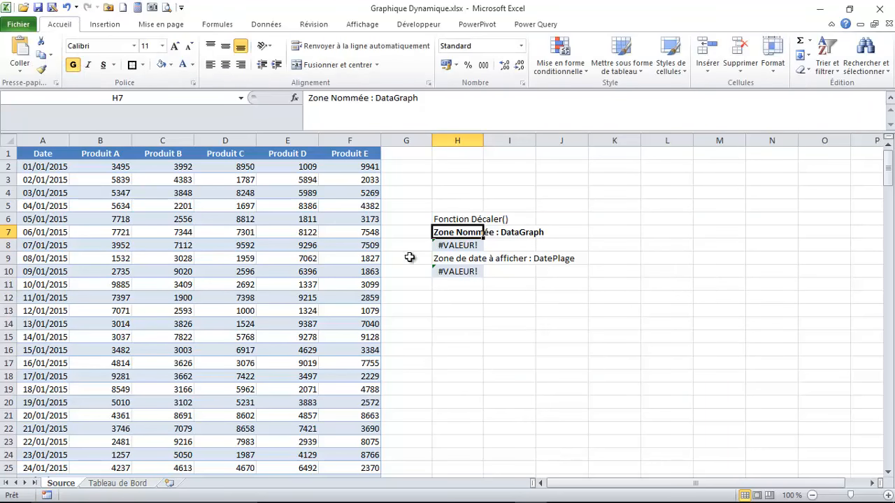
pyautogui.click(449, 258)
pyautogui.click(73, 64)
pyautogui.click(459, 298)
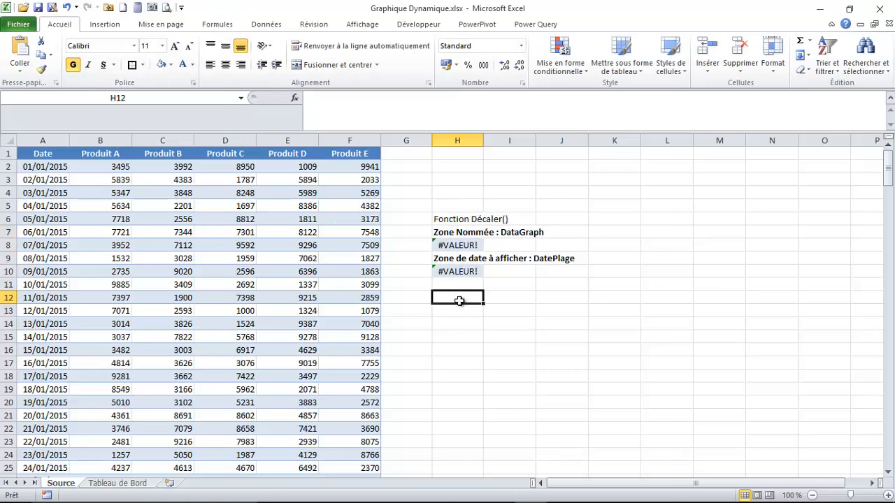
# - Open the data source selection for the Produit A column chart on the Tableau de Bord sheet
pyautogui.click(117, 483)
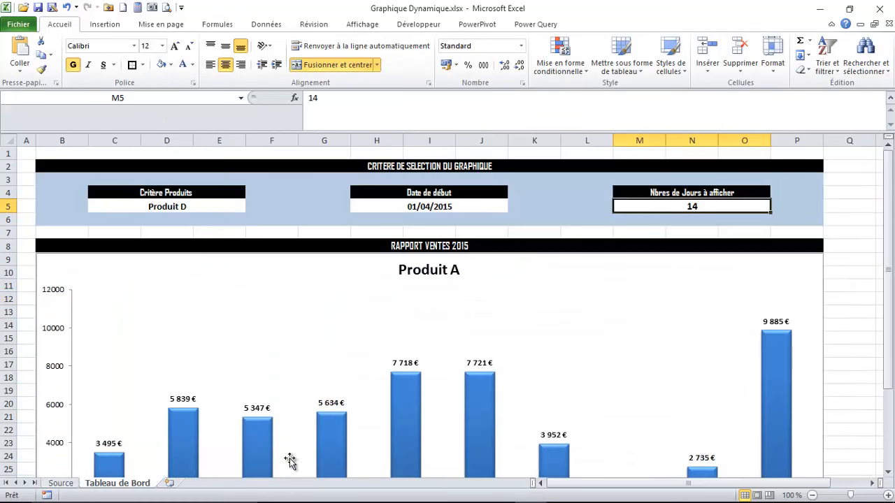
pyautogui.scroll(-3, 297, 349)
pyautogui.scroll(2, 297, 349)
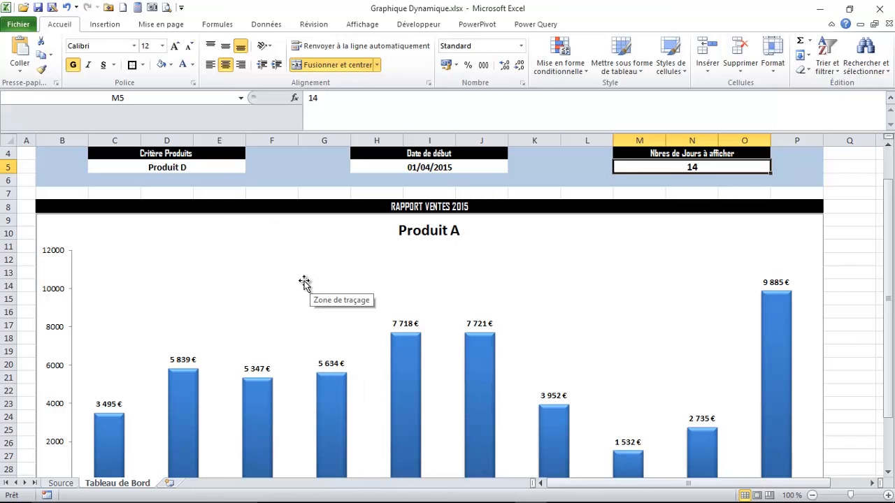
pyautogui.rightClick(402, 342)
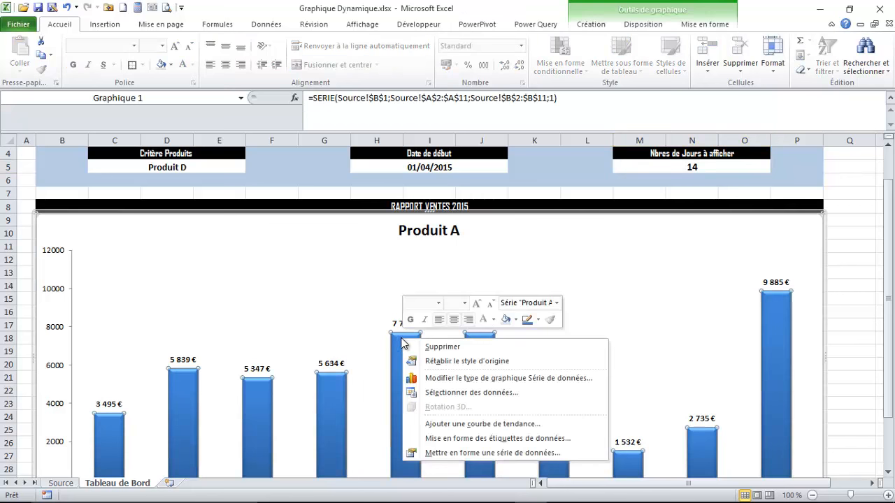
pyautogui.click(455, 393)
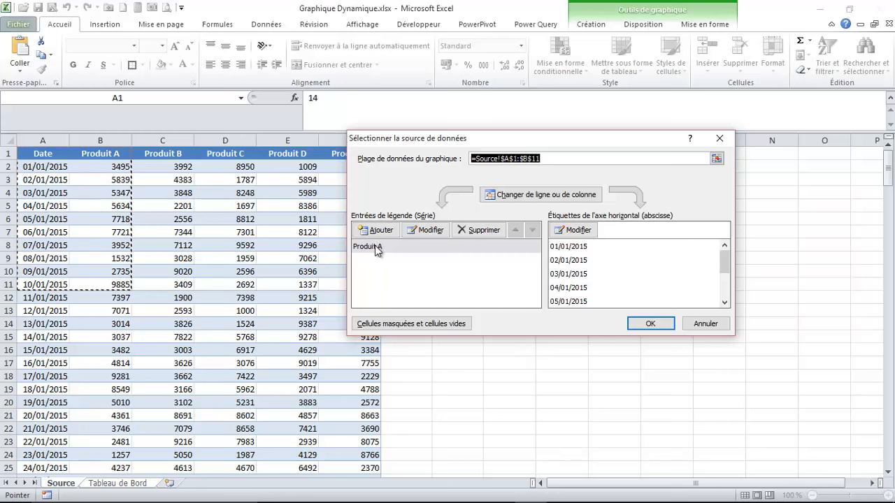
# - Set the Produit A series values to =Source!DataGraph by inserting the defined name in place of the fixed cell range
pyautogui.click(429, 230)
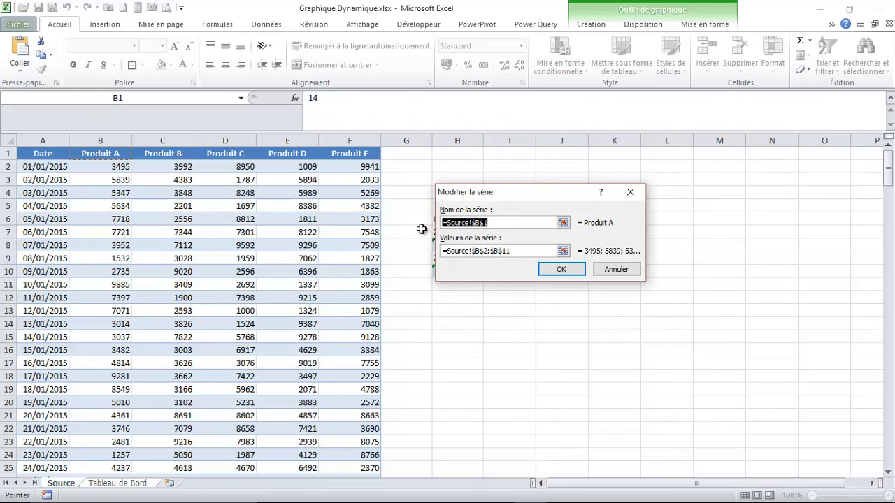
pyautogui.click(510, 250)
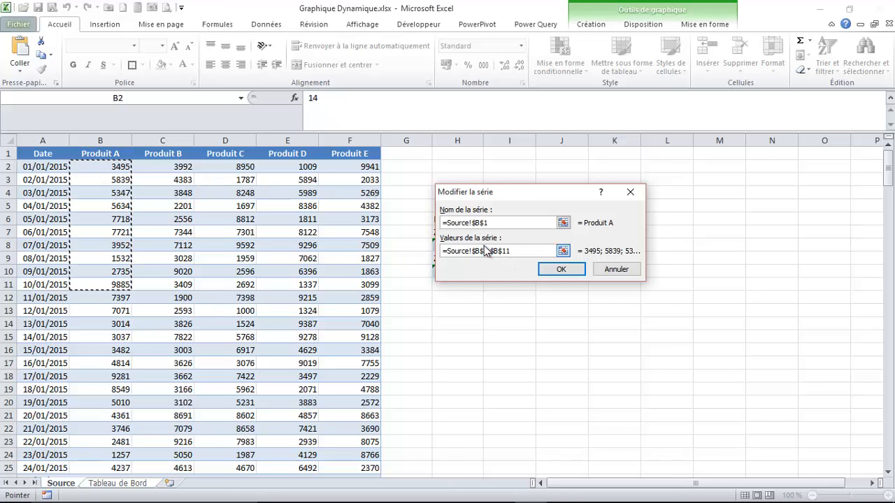
pyautogui.moveTo(472, 250); pyautogui.dragTo(530, 252)
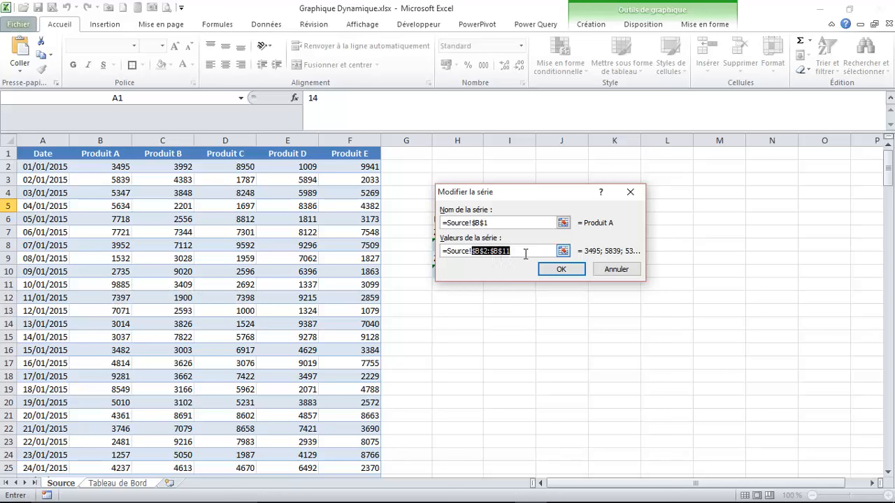
pyautogui.press('F3')
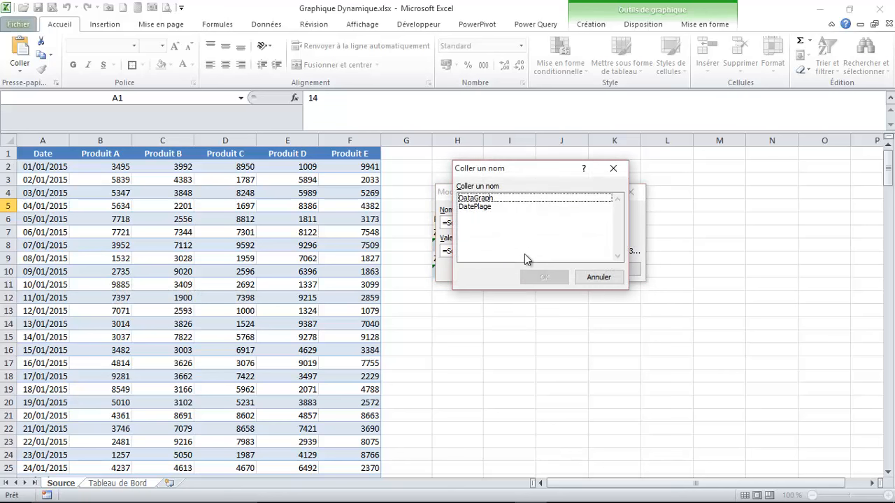
pyautogui.moveTo(532, 167); pyautogui.dragTo(537, 298)
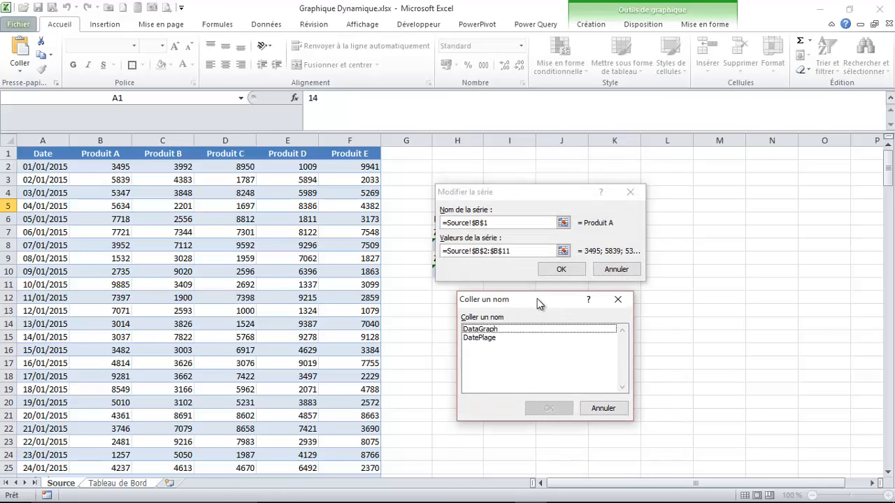
pyautogui.click(480, 329)
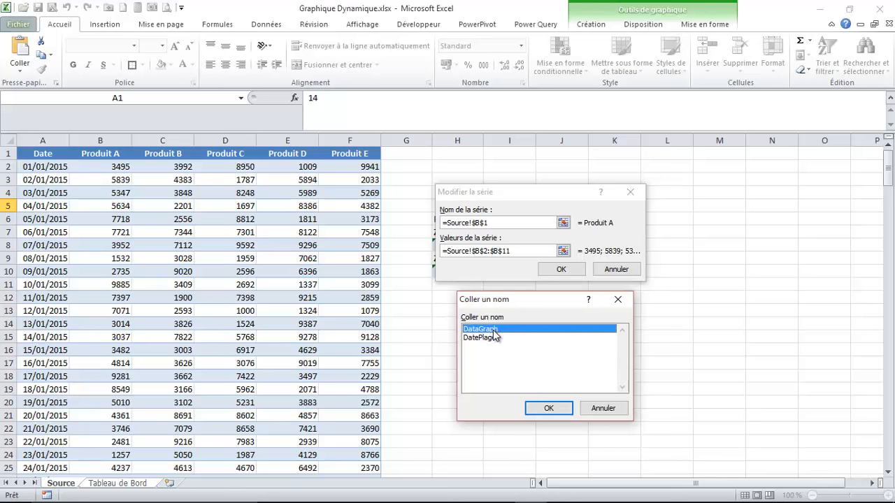
pyautogui.click(549, 411)
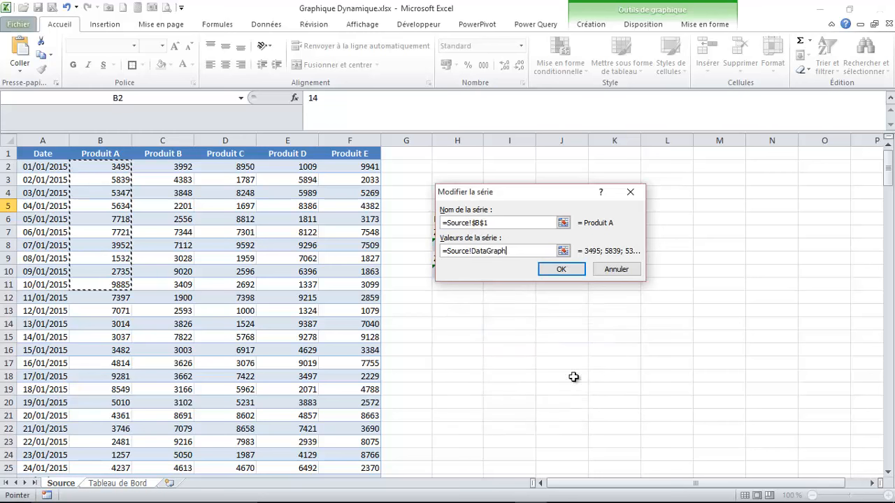
pyautogui.click(561, 270)
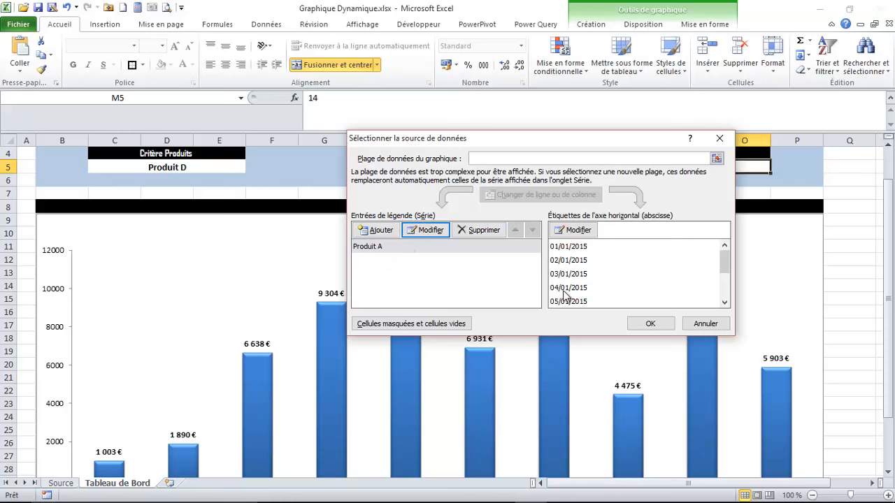
# - Set the chart's horizontal axis label range to =Source!DatePlage by inserting the defined name, and accept the data source changes
pyautogui.click(578, 230)
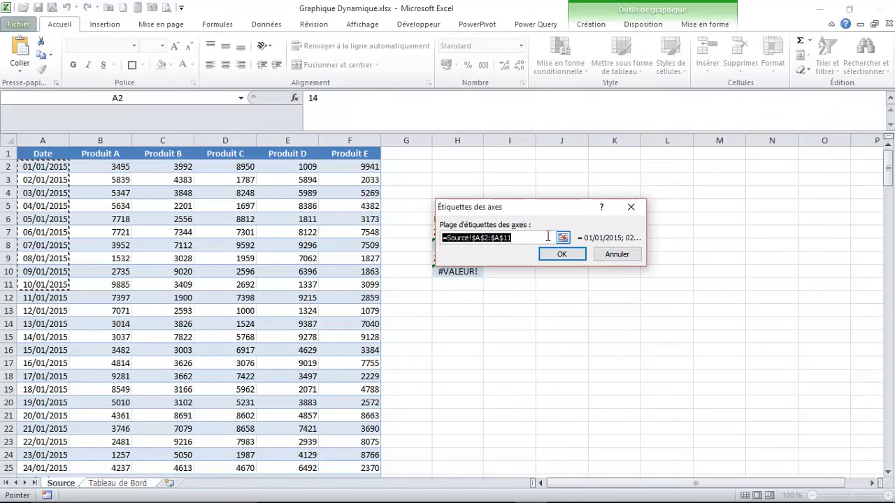
pyautogui.moveTo(472, 239); pyautogui.dragTo(535, 238)
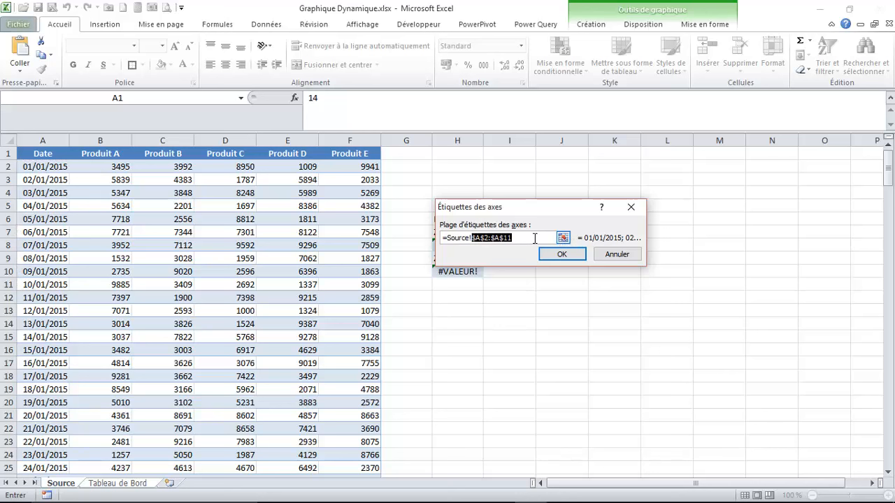
pyautogui.press('F3')
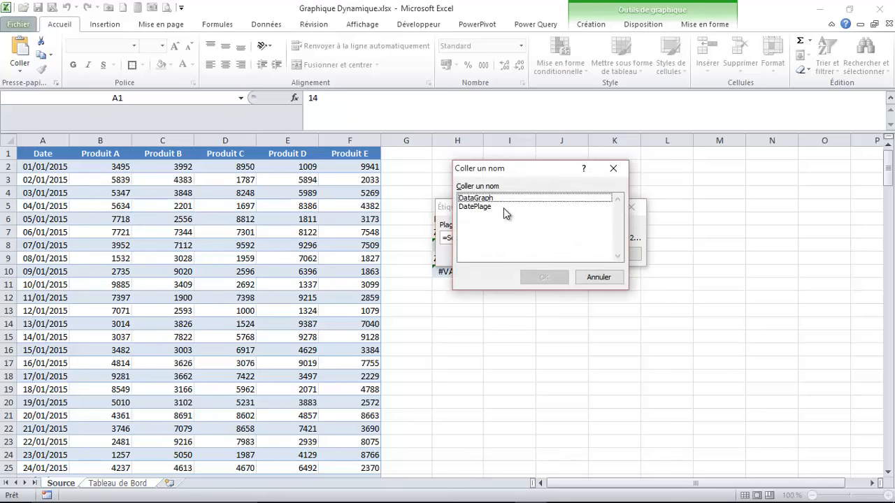
pyautogui.click(484, 208)
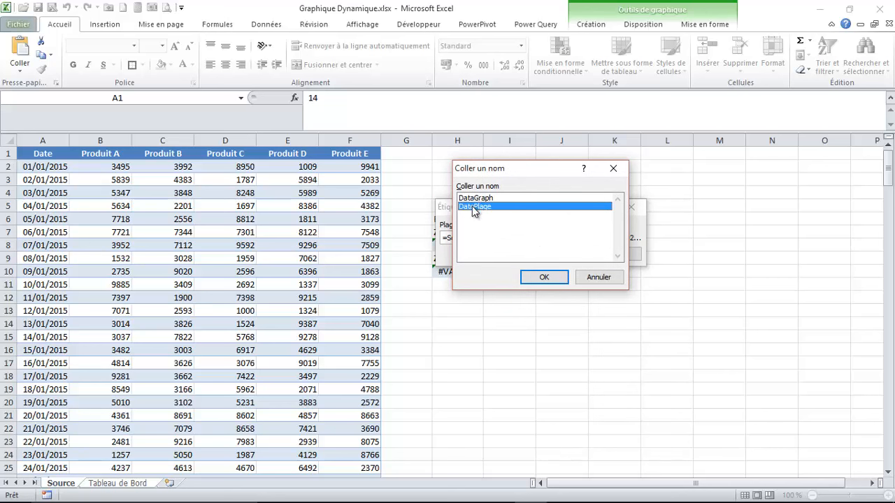
pyautogui.click(544, 278)
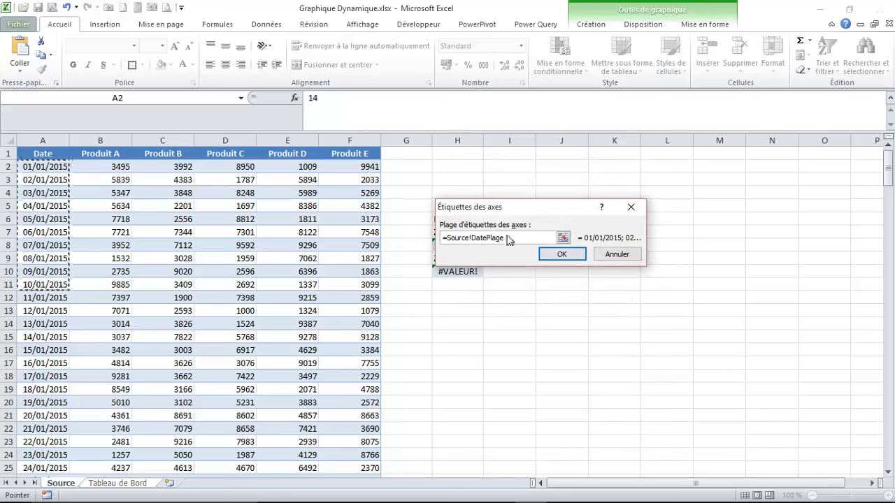
pyautogui.click(562, 254)
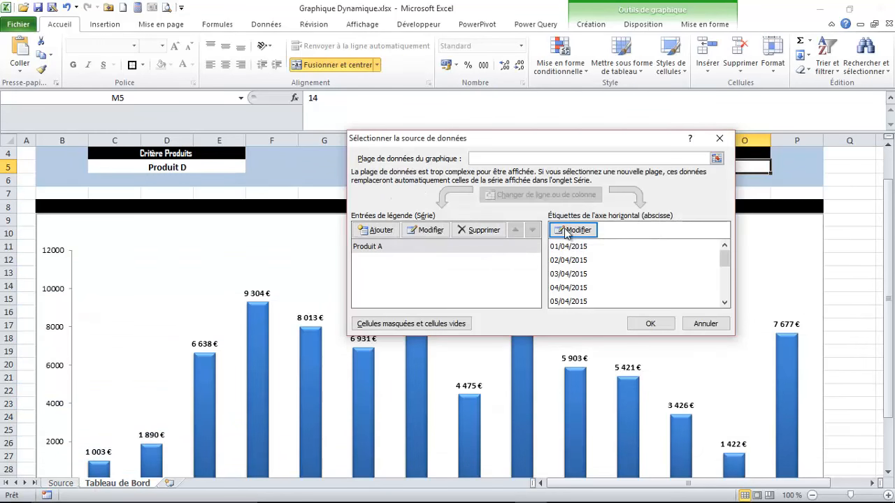
pyautogui.click(652, 324)
# - Set the number of days to display in M5 to 7 and check the chart's bars and date labels
pyautogui.click(345, 248)
pyautogui.scroll(-1, 347, 248)
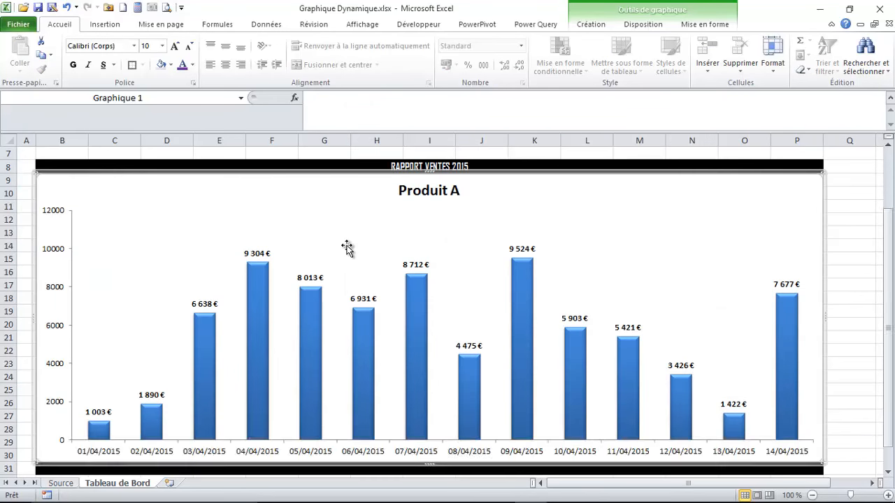
pyautogui.scroll(-1, 347, 247)
pyautogui.scroll(2, 348, 246)
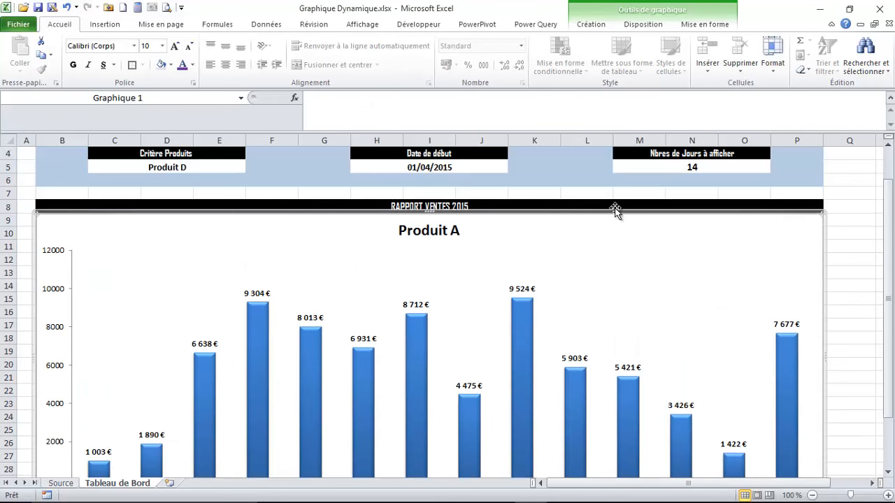
pyautogui.click(681, 168)
pyautogui.write('7')
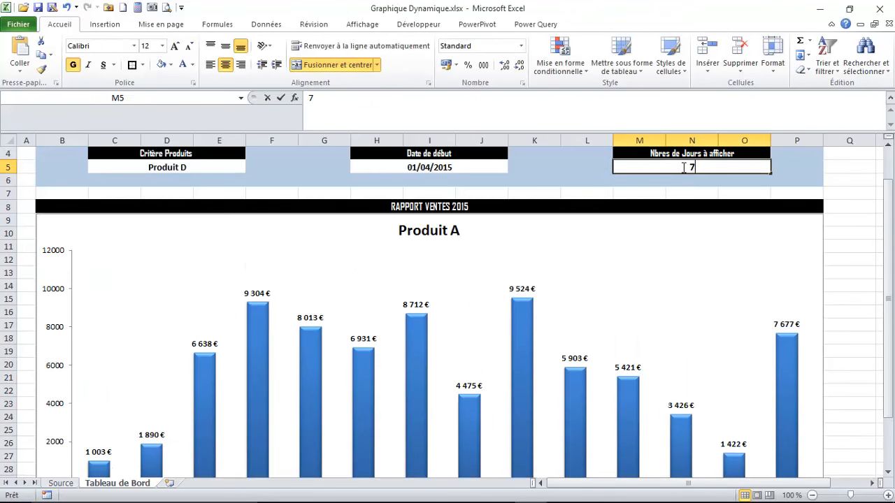
pyautogui.press('Return')
pyautogui.scroll(-1, 424, 298)
pyautogui.scroll(-1, 424, 298)
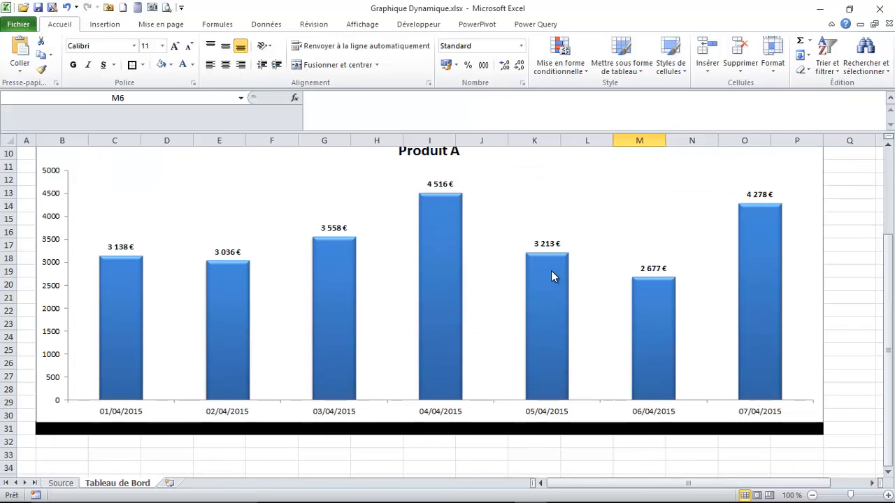
# - Change the start date in H5 to 01/01/2015 and check the chart
pyautogui.scroll(3, 545, 269)
pyautogui.click(426, 205)
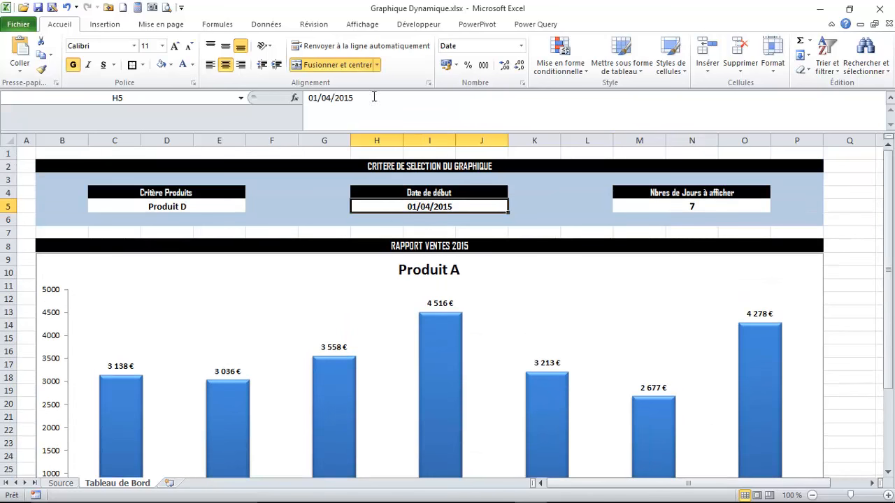
pyautogui.click(328, 97)
pyautogui.press('BackSpace')
pyautogui.write('1')
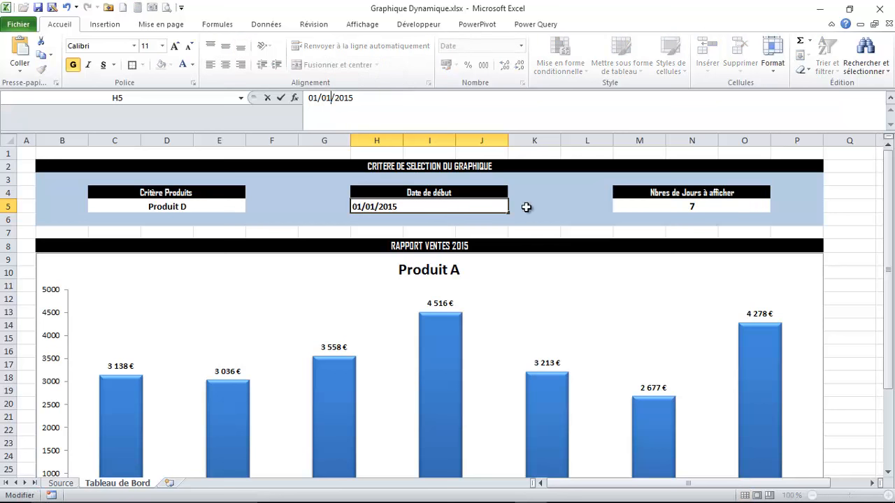
pyautogui.press('Return')
pyautogui.scroll(-1, 416, 180)
pyautogui.scroll(-2, 416, 180)
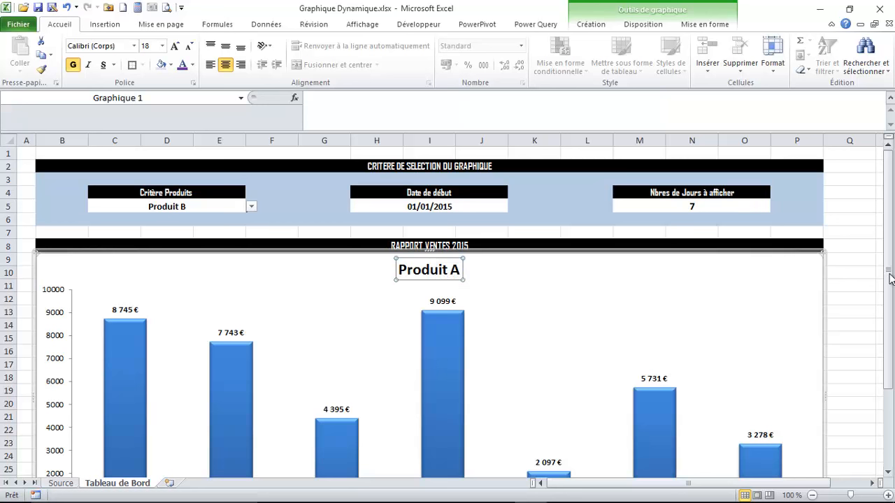
# - Enter the text "Ventes Produit" in cell Q7, beside the dashboard
pyautogui.click(865, 231)
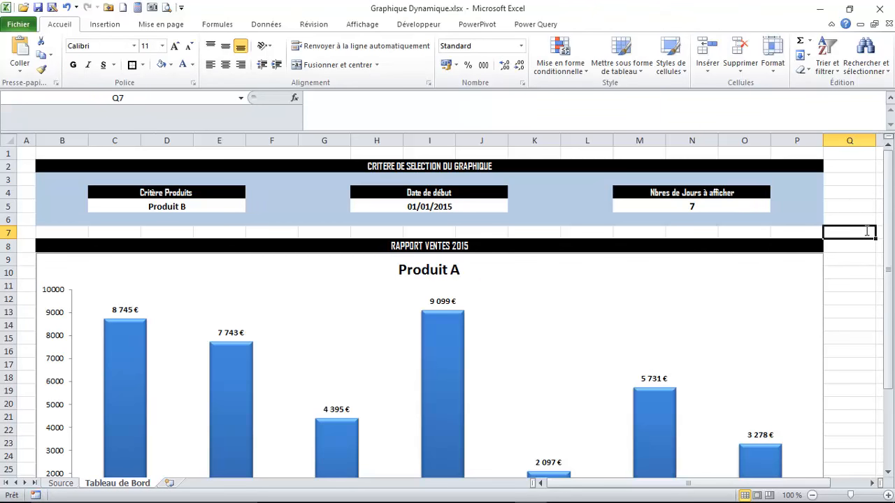
pyautogui.write('Pro')
pyautogui.press('BackSpace')
pyautogui.press('BackSpace')
pyautogui.press('BackSpace')
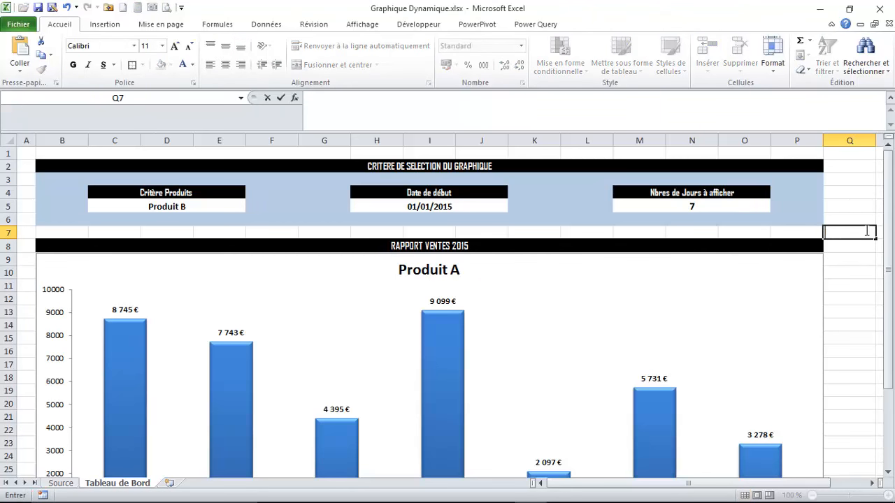
pyautogui.write('Ventes Prdo')
pyautogui.press('BackSpace')
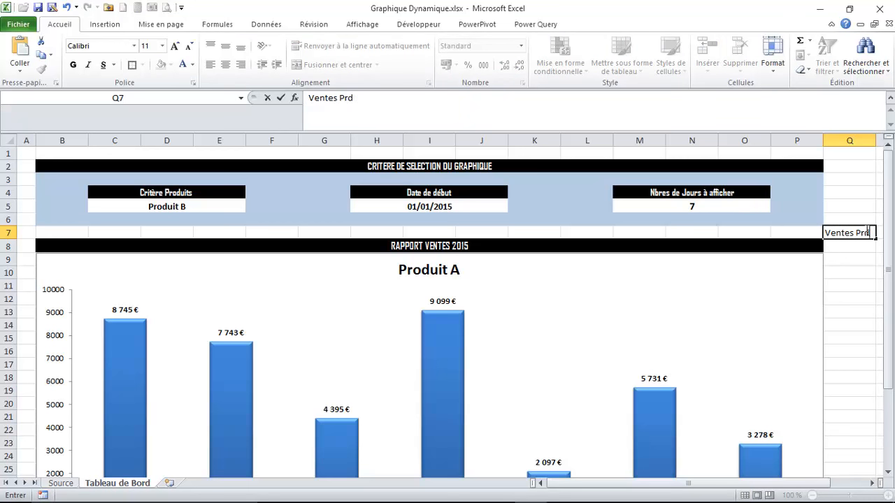
pyautogui.write('duit')
pyautogui.click(852, 179)
pyautogui.click(851, 233)
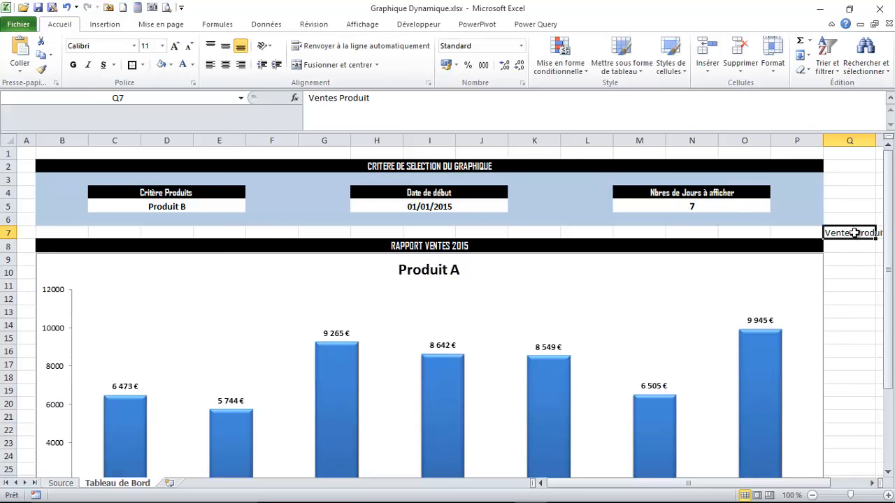
# - Link the chart title to cell Q7 with the formula ='Tableau de Bord '!$Q$7
pyautogui.click(430, 269)
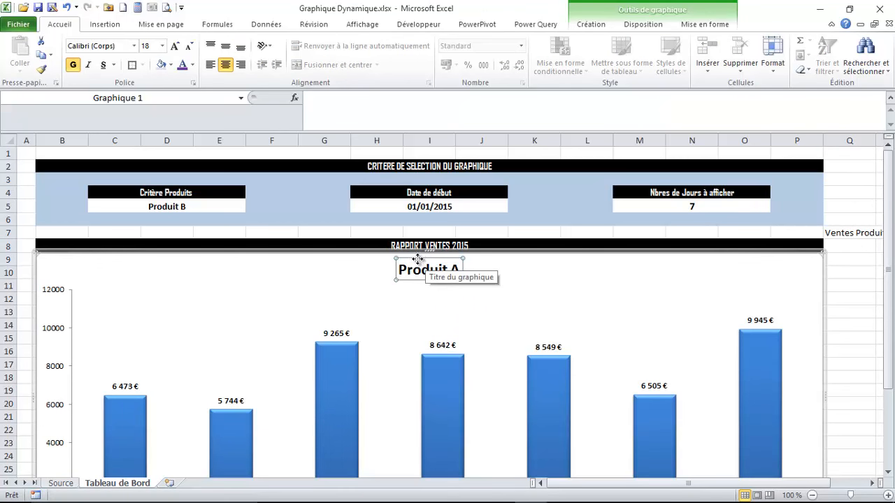
pyautogui.click(321, 98)
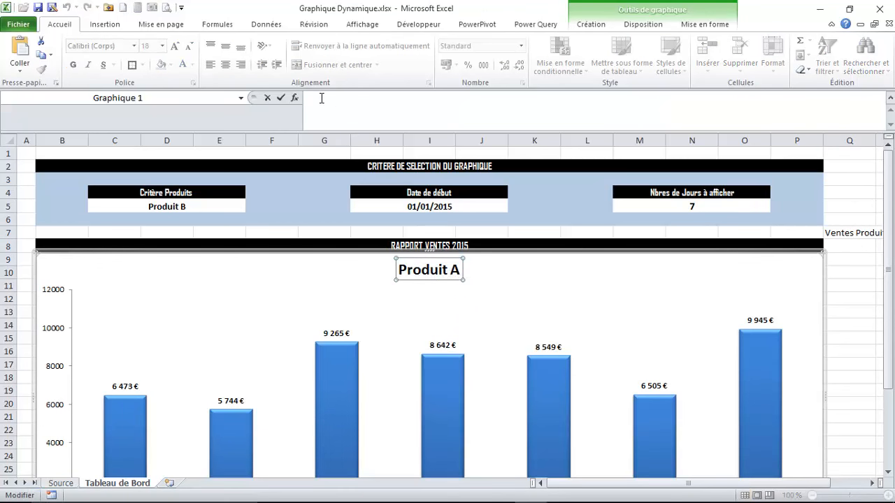
pyautogui.write('=')
pyautogui.click(839, 235)
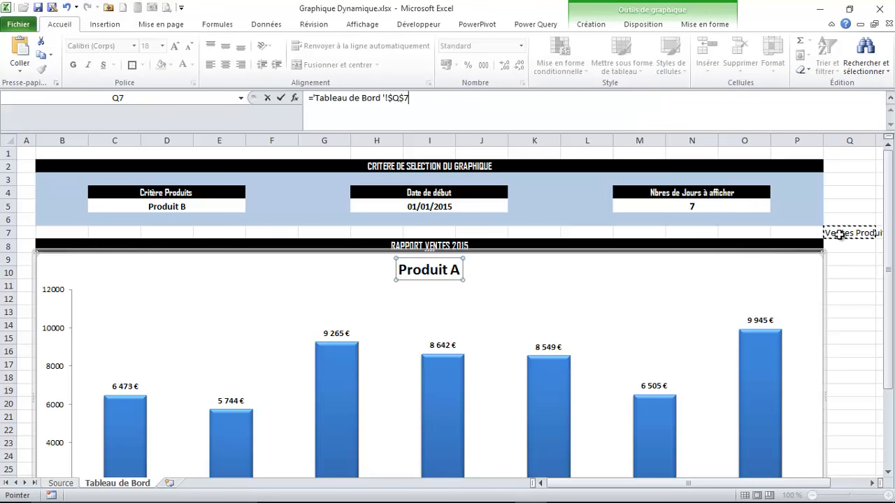
pyautogui.press('Return')
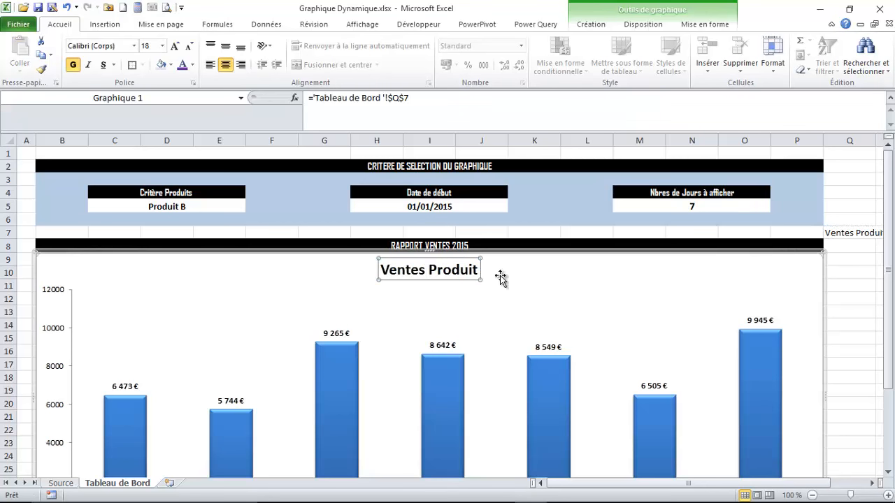
# - Test the linked chart title by clearing cell Q7, and undo the deletion
pyautogui.click(849, 235)
pyautogui.press('Delete')
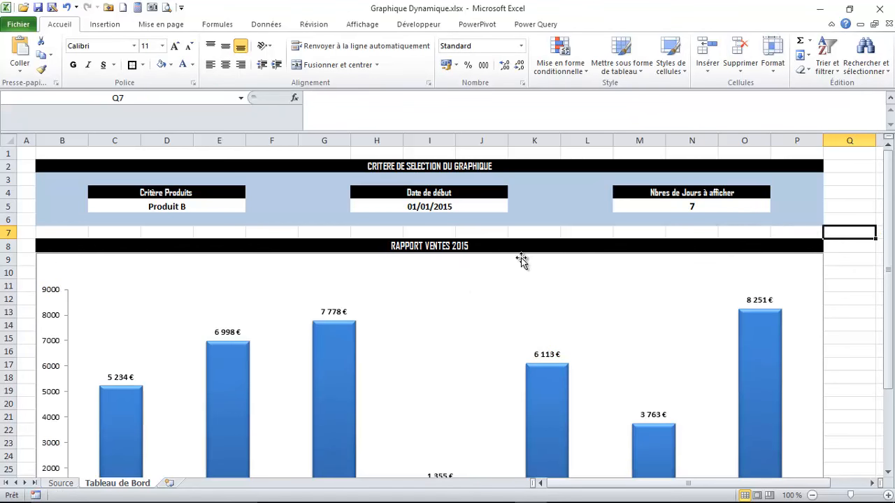
pyautogui.click(66, 7)
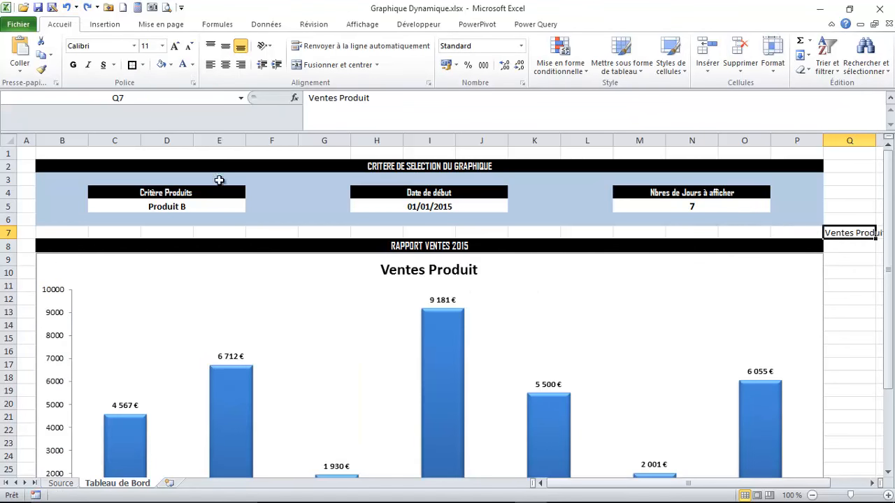
# - Compare the text in cell Q7 with the cell reference behind the chart title
pyautogui.click(870, 249)
pyautogui.click(849, 233)
pyautogui.click(429, 264)
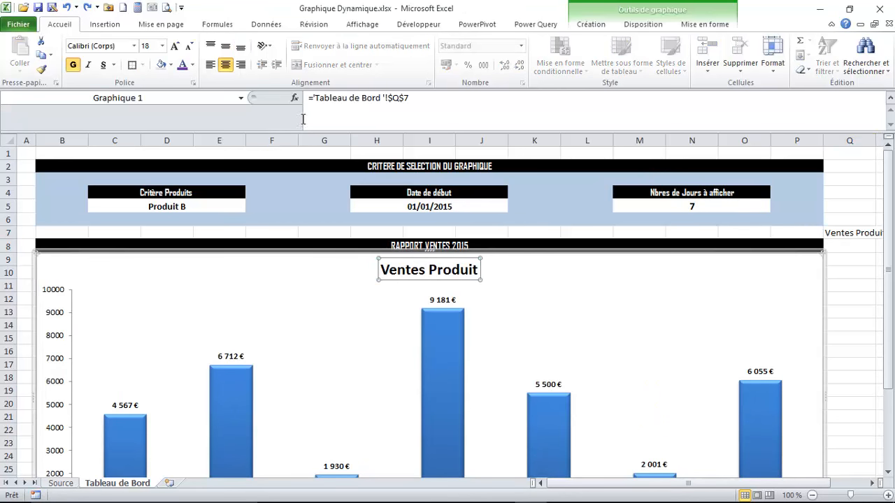
pyautogui.click(61, 151)
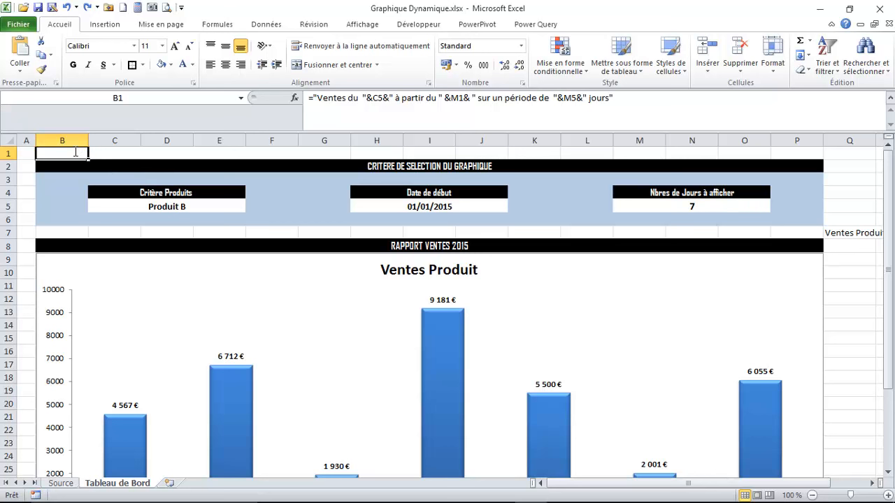
pyautogui.write('=Ve')
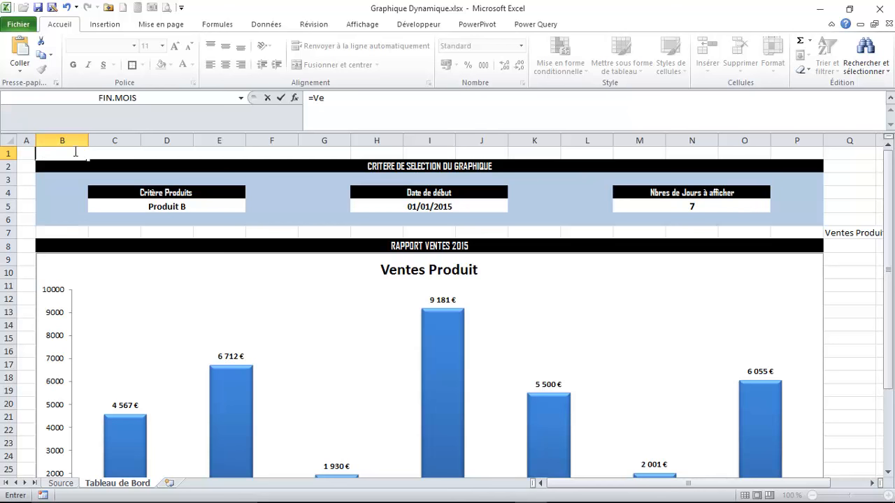
pyautogui.click(104, 24)
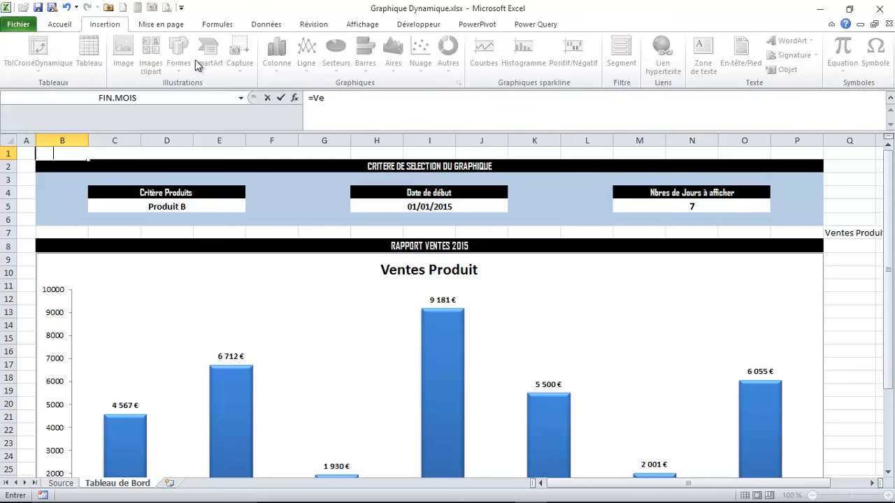
pyautogui.click(61, 25)
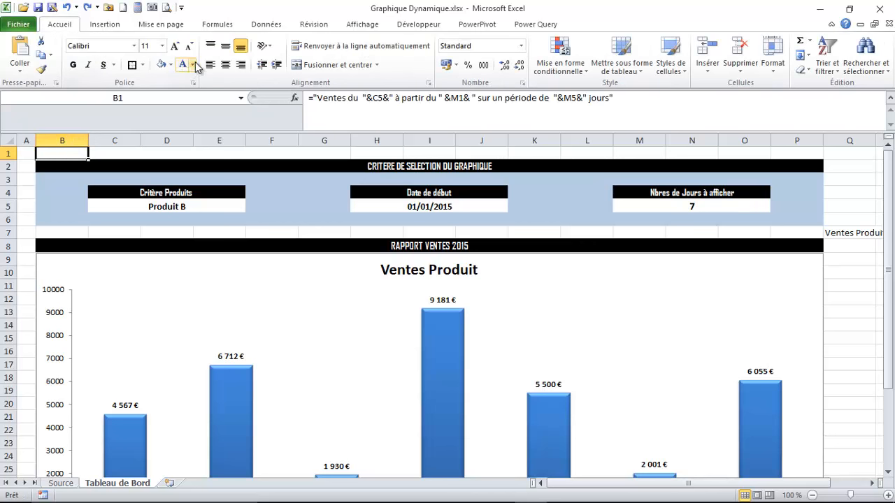
# - Set the font colour of the title formula cell B1 to black
pyautogui.click(193, 65)
pyautogui.click(210, 78)
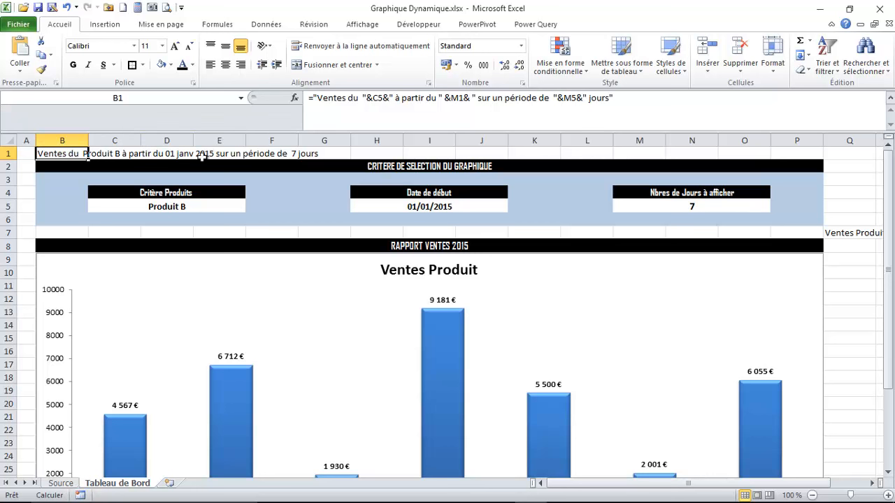
# - Replace the formula in B1 with ="Ventes "&C5&" à partir de "&H5&" sur la période de "&M5& " jours" and check its text
pyautogui.moveTo(614, 97); pyautogui.dragTo(294, 97)
pyautogui.press('BackSpace')
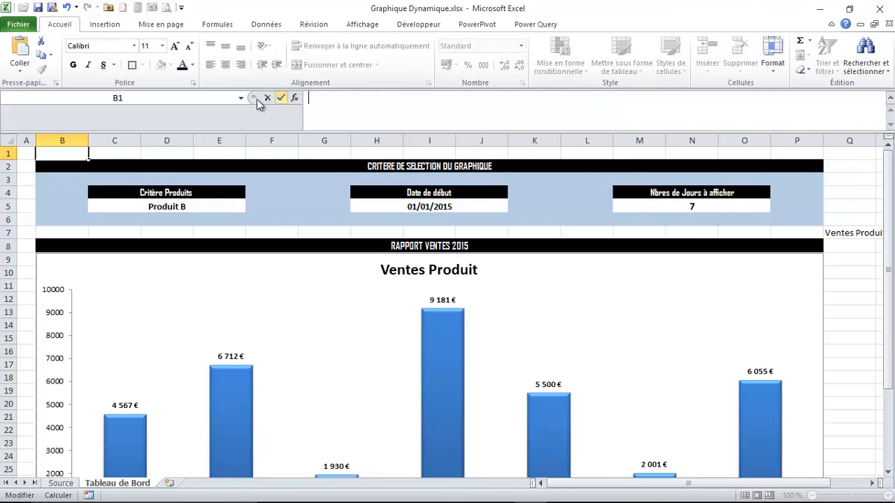
pyautogui.write('=C')
pyautogui.press('BackSpace')
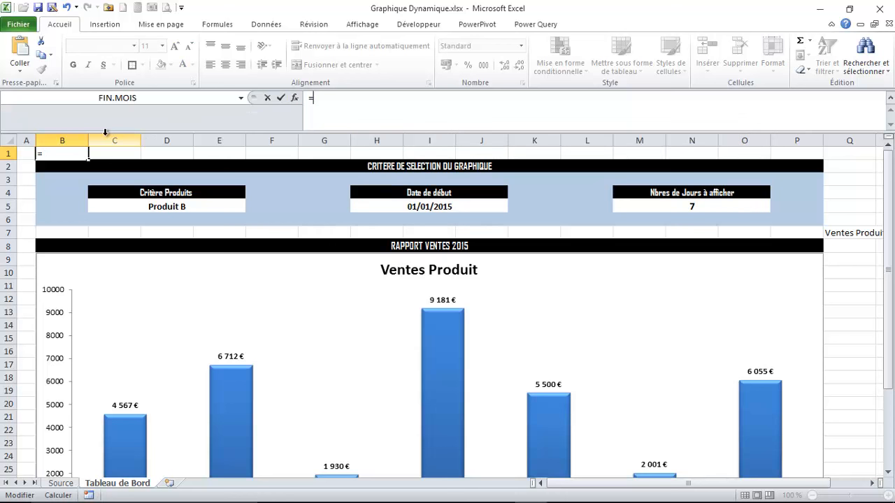
pyautogui.write('Ventes')
pyautogui.write('"')
pyautogui.click(313, 98)
pyautogui.write('"')
pyautogui.write('&')
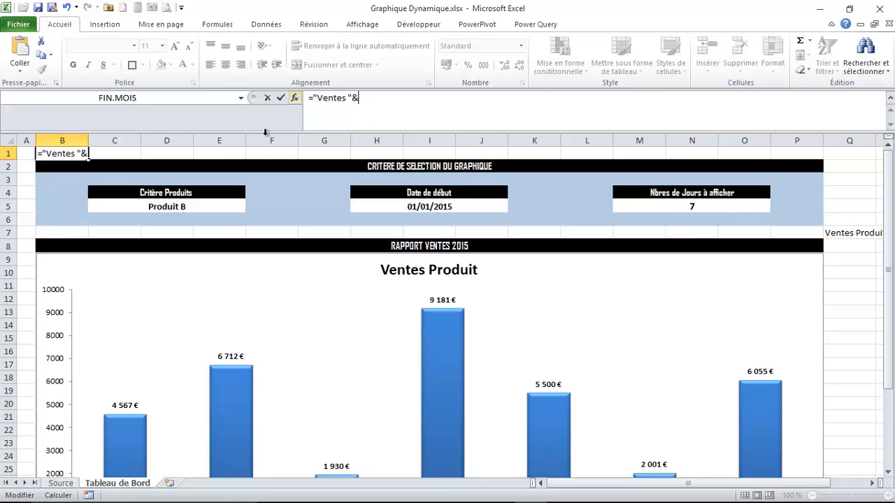
pyautogui.click(147, 209)
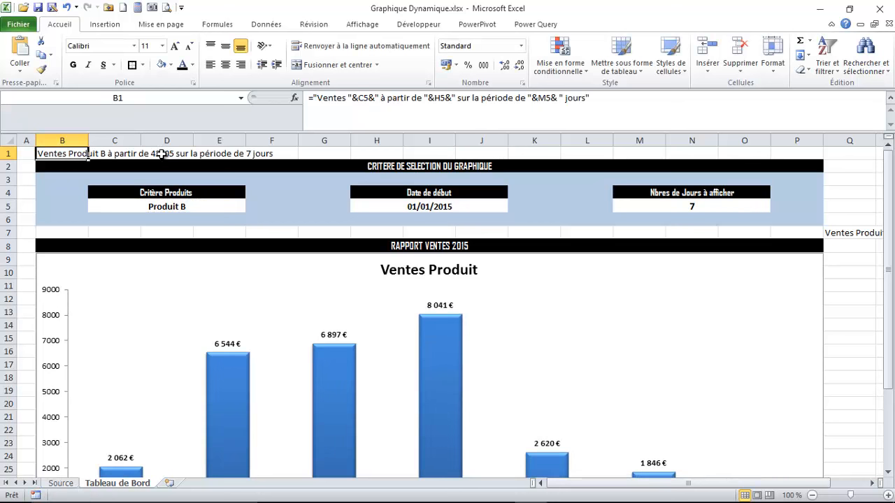
pyautogui.click(168, 155)
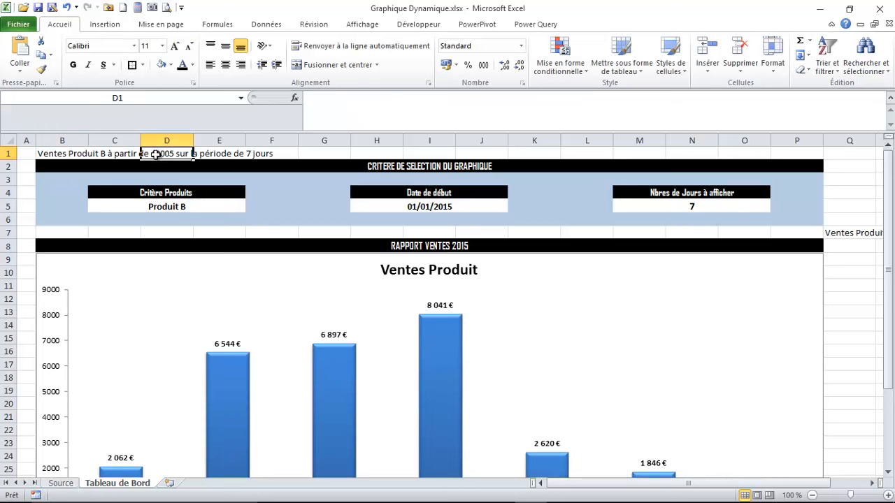
pyautogui.click(56, 154)
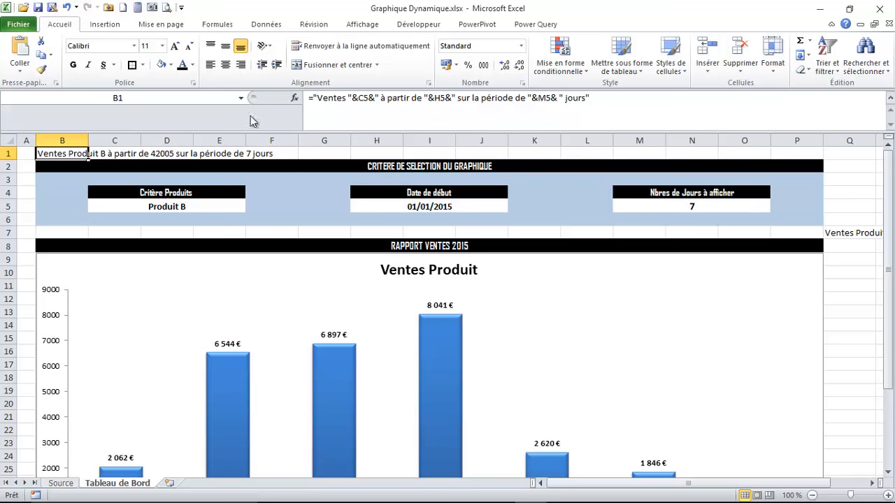
# - Test the B1 title formula by setting the number of days to 5 and the product to Produit A
pyautogui.click(688, 205)
pyautogui.write('5')
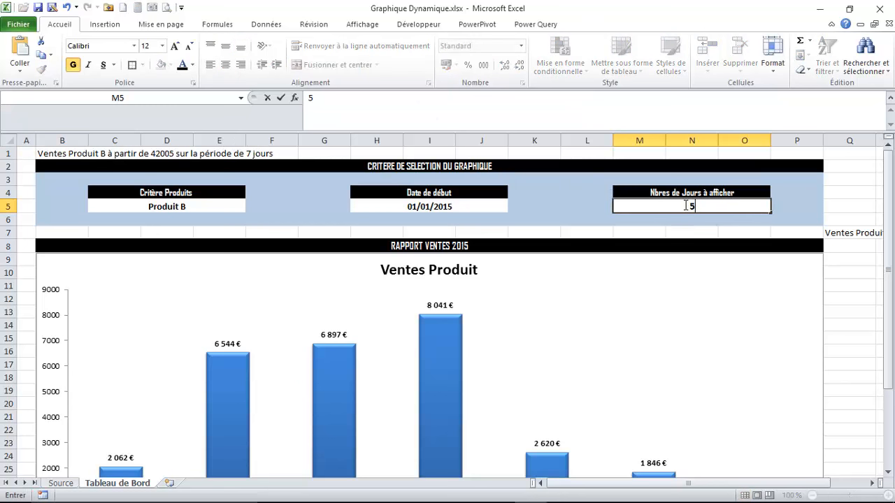
pyautogui.press('Return')
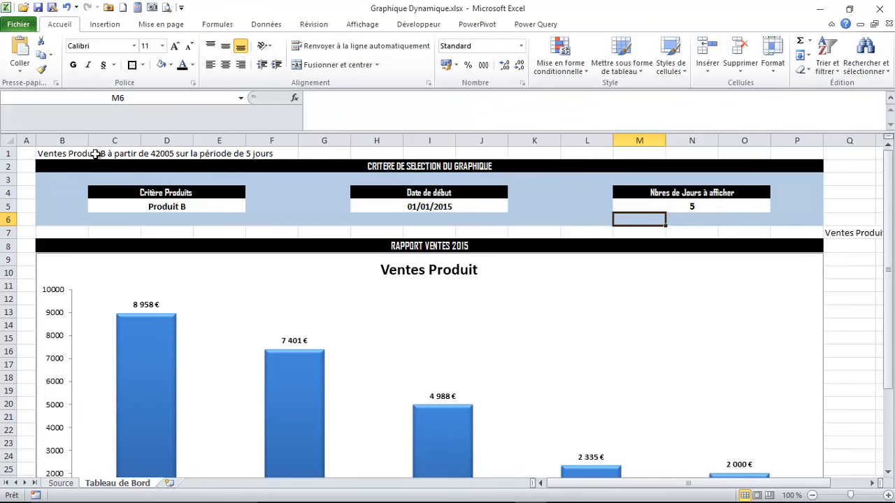
pyautogui.click(183, 206)
pyautogui.click(251, 206)
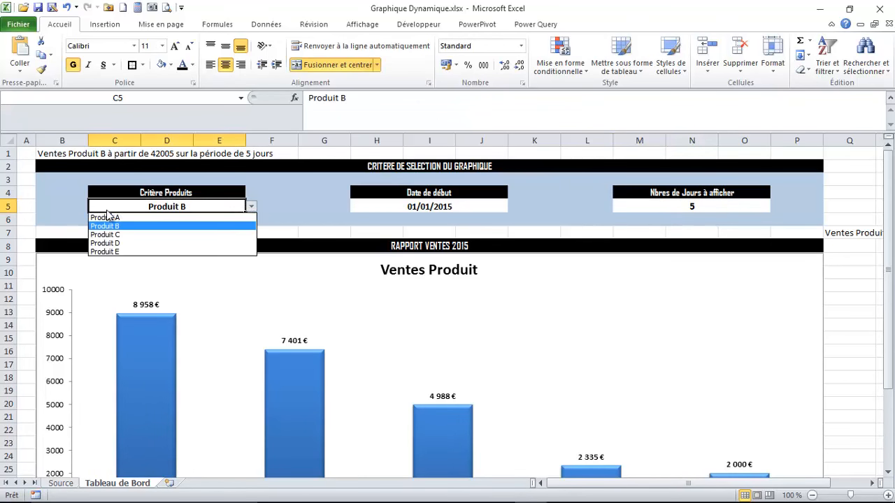
pyautogui.click(110, 218)
pyautogui.click(55, 154)
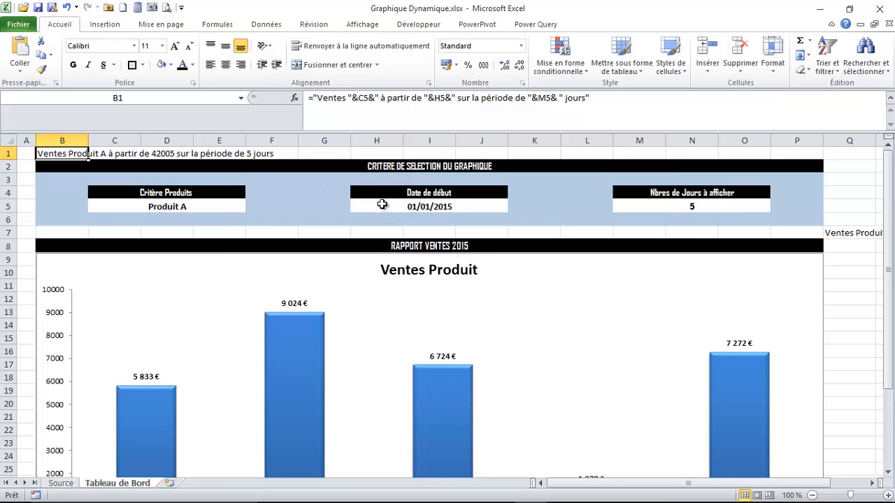
pyautogui.click(532, 152)
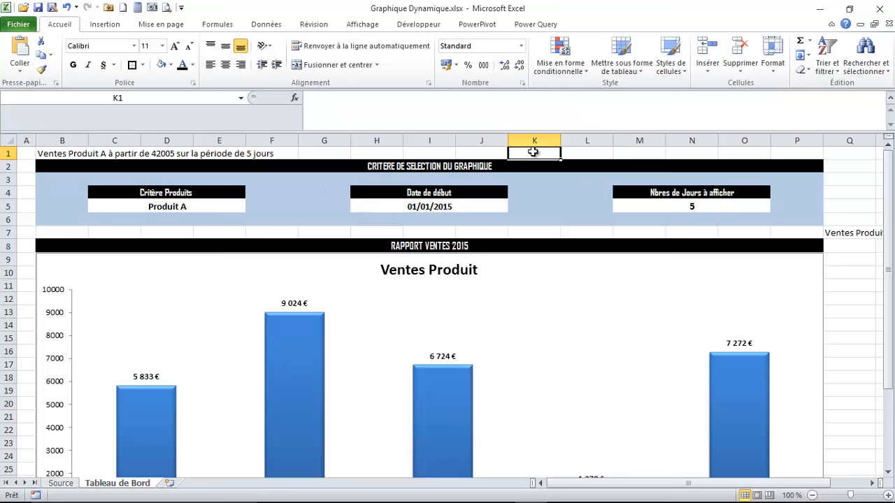
pyautogui.write('=')
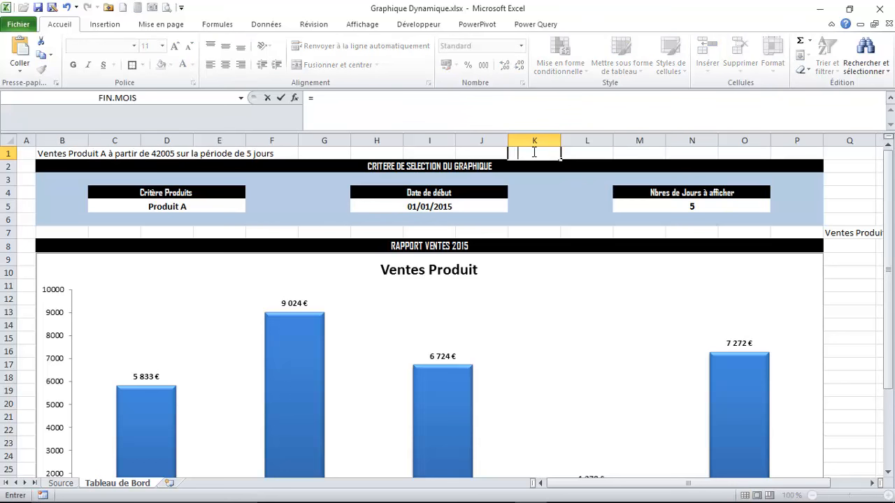
pyautogui.write('tes')
pyautogui.press('Escape')
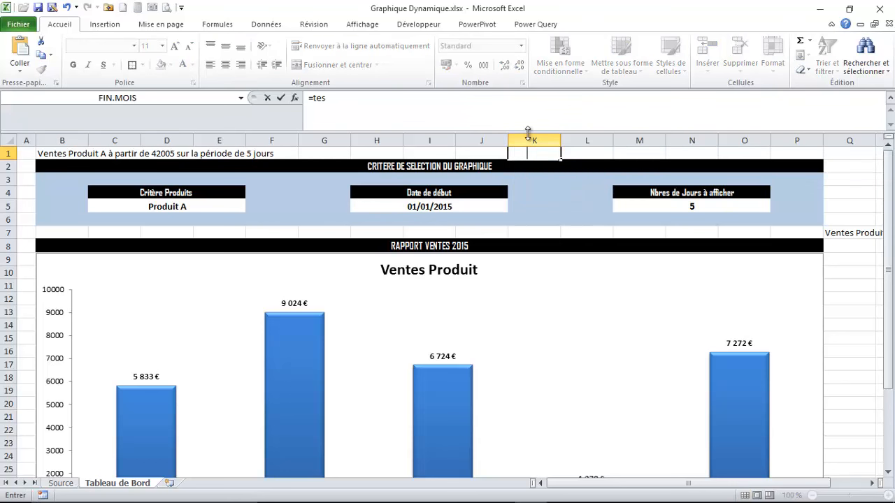
pyautogui.press('Escape')
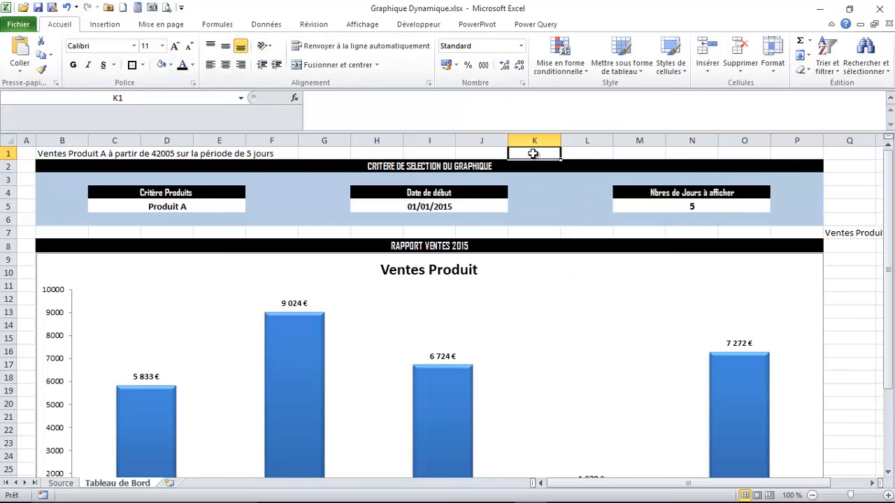
# - Enter =TEXTE(H5;"jj mmm aaaa") in cell K1 and compare its result with the start date in H5
pyautogui.write('=texte')
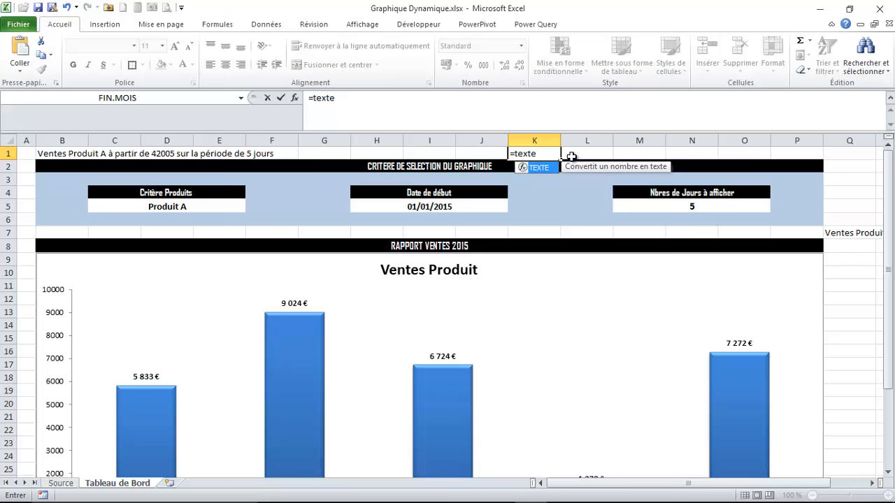
pyautogui.write('(')
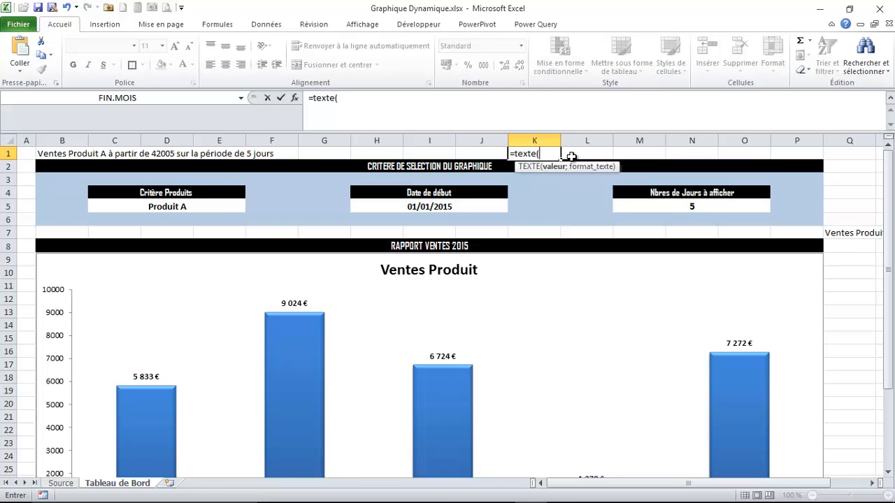
pyautogui.click(385, 207)
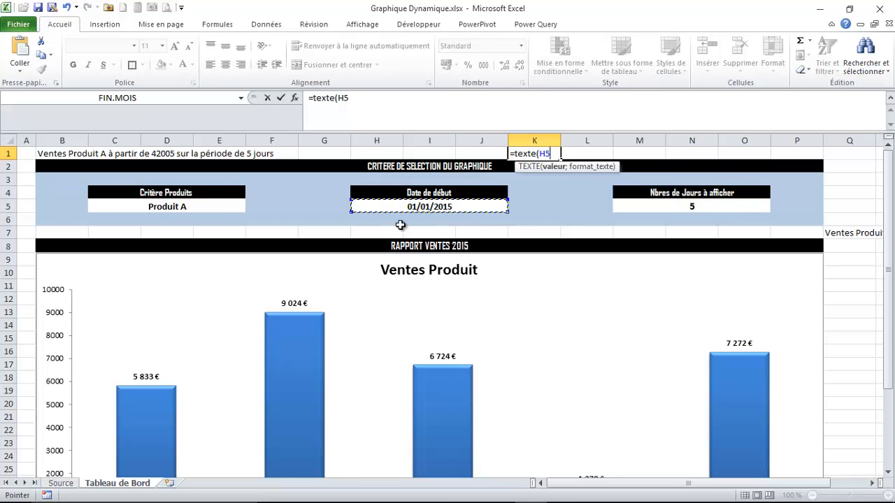
pyautogui.write(';"jj mmm aaaa')
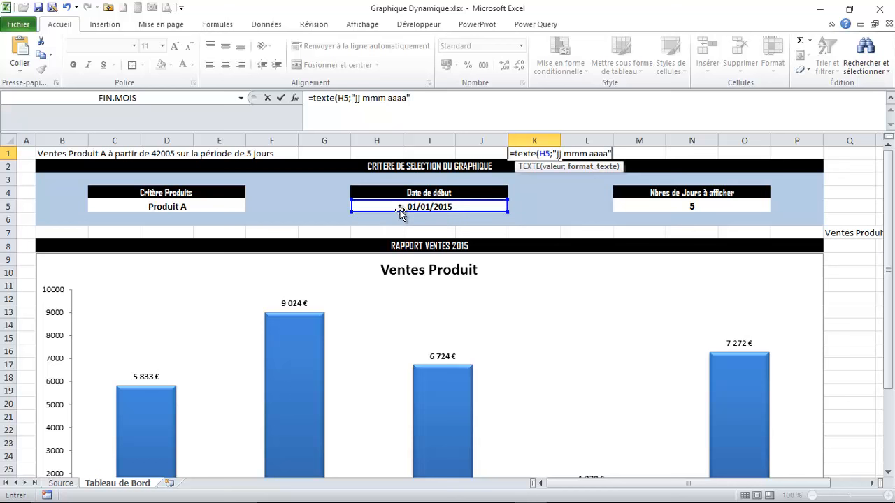
pyautogui.press('Return')
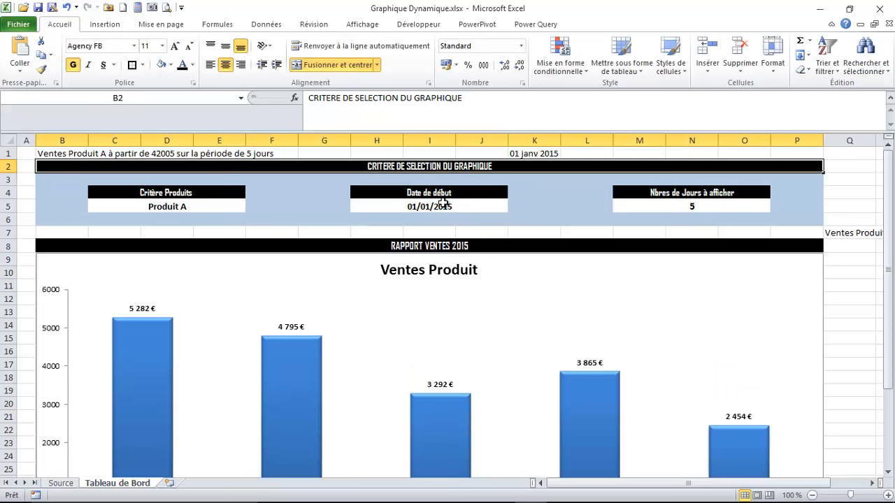
pyautogui.click(427, 206)
pyautogui.click(526, 154)
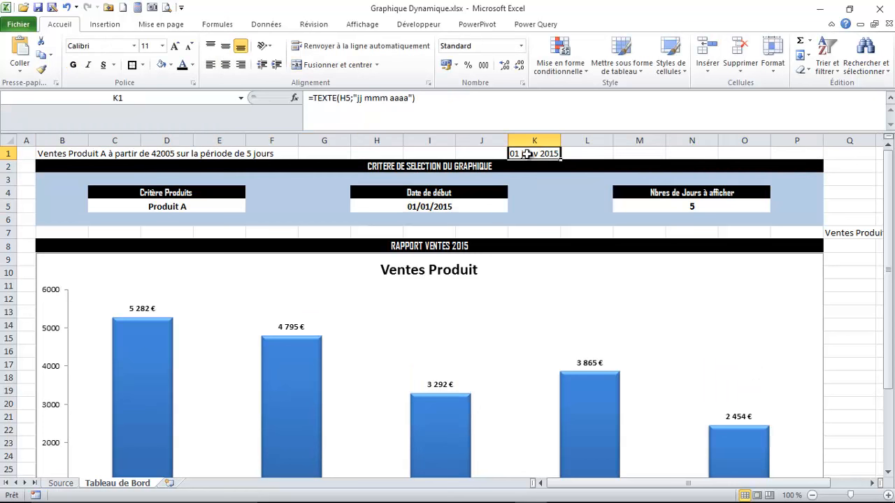
pyautogui.click(429, 206)
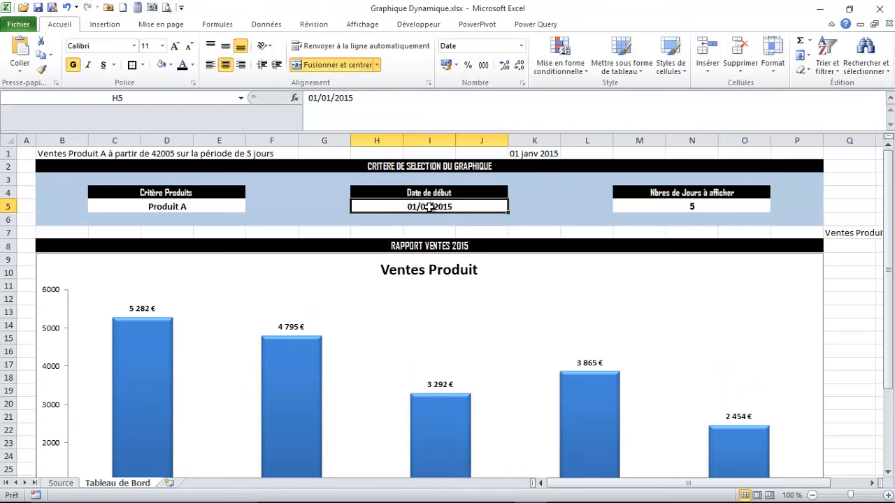
# - Replace the H5 reference in the B1 title formula with K1, and set the start date to 12/02/2015
pyautogui.click(63, 153)
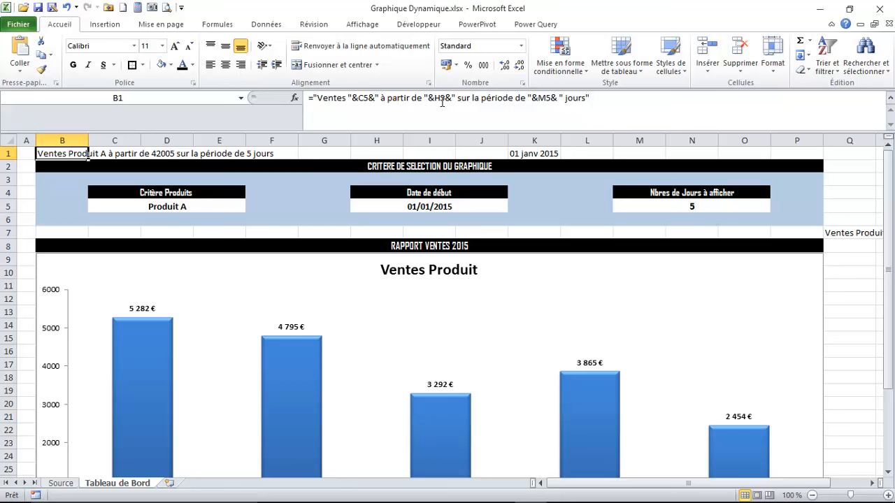
pyautogui.click(389, 204)
pyautogui.write('12/02/2015')
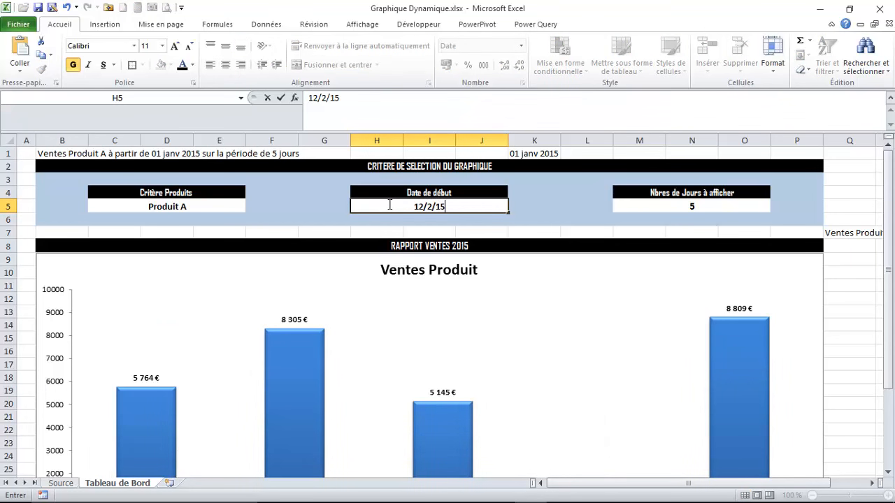
pyautogui.press('Return')
pyautogui.click(404, 205)
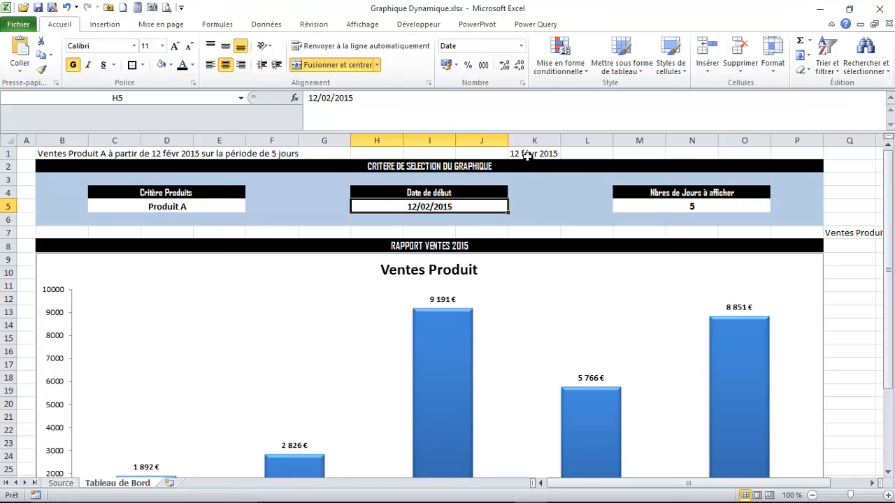
# - Set the font colour of the whole of row 1 to white
pyautogui.click(39, 153)
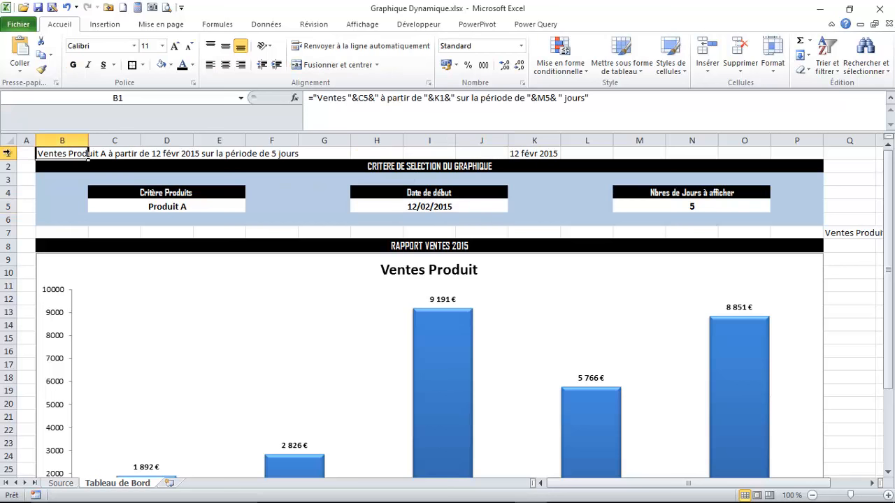
pyautogui.click(19, 154)
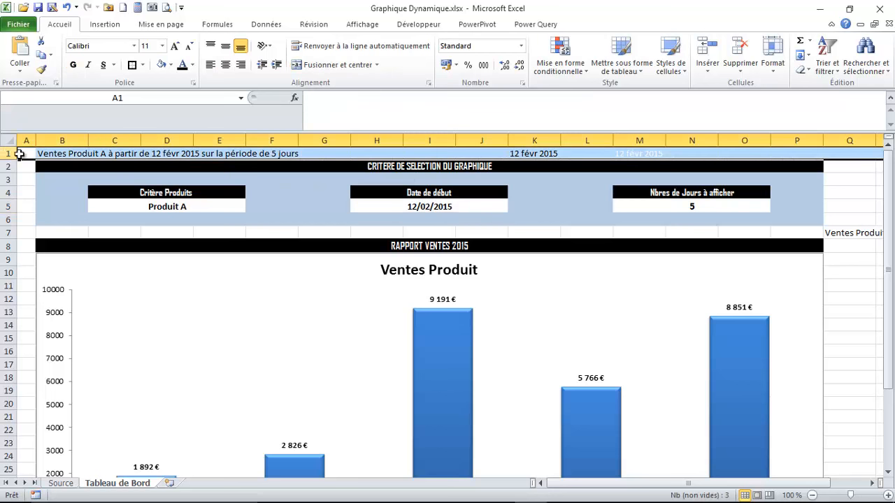
pyautogui.click(193, 65)
pyautogui.click(183, 106)
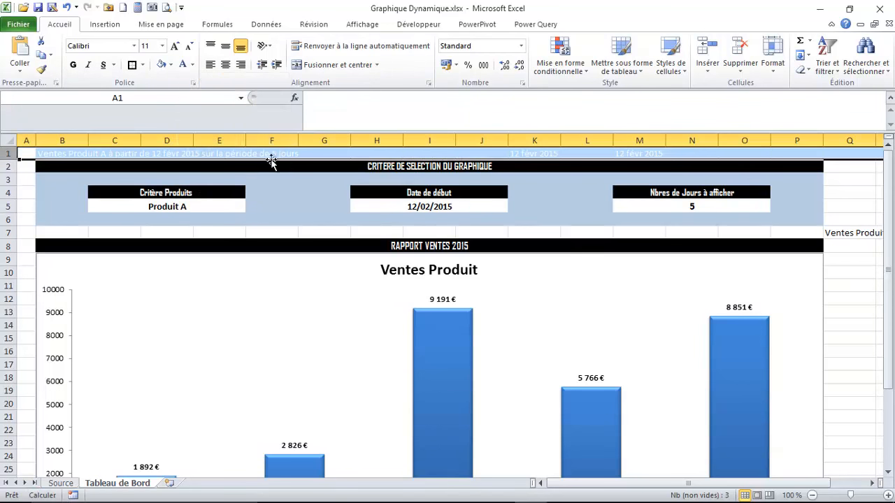
pyautogui.click(197, 153)
pyautogui.click(870, 155)
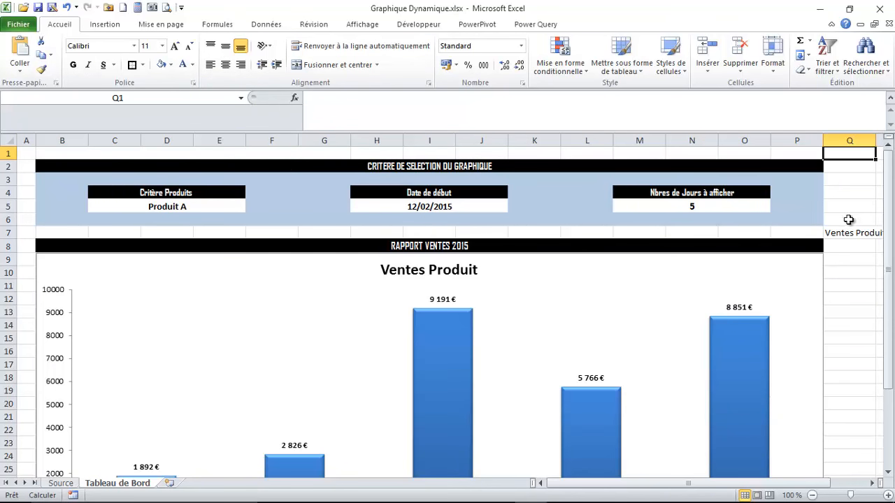
# - Link the chart title to cell B1 with ='Tableau de Bord '!$B$1 in place of the Q7 reference
pyautogui.click(404, 263)
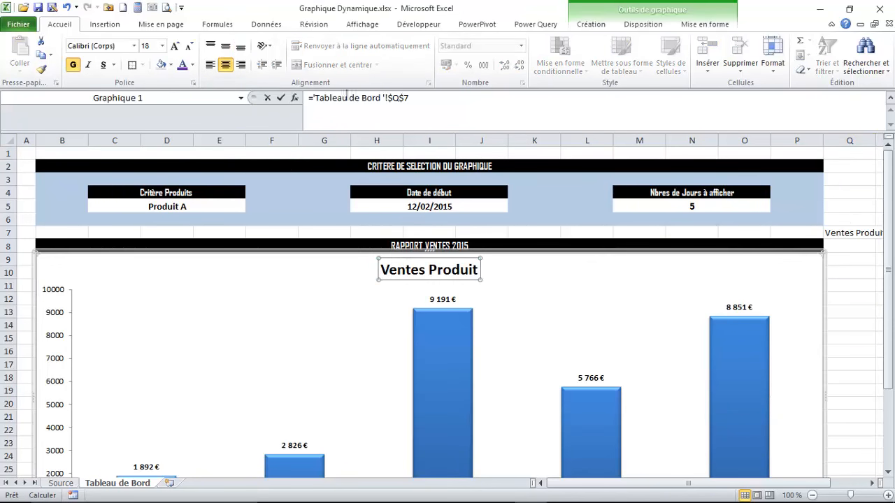
pyautogui.tripleClick(384, 97)
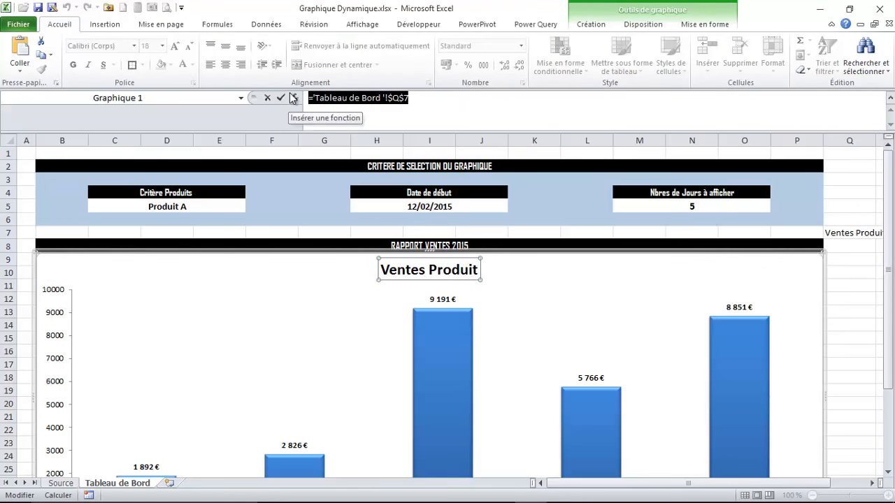
pyautogui.write('=')
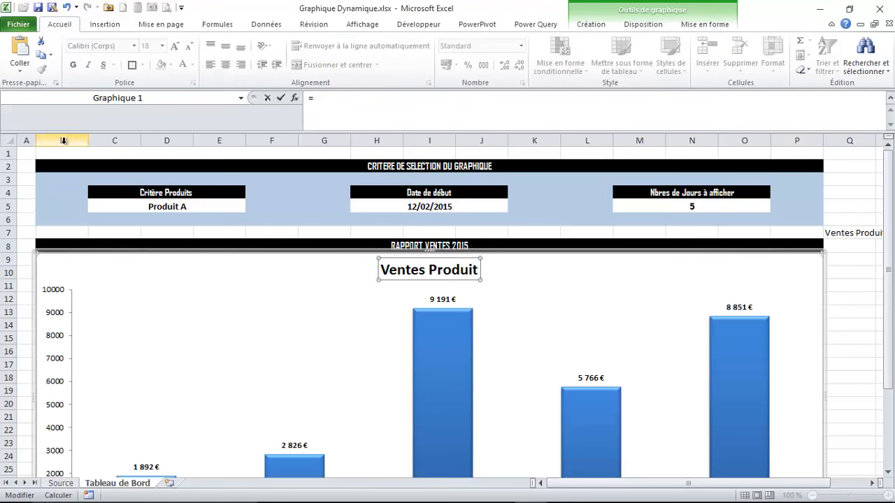
pyautogui.click(58, 155)
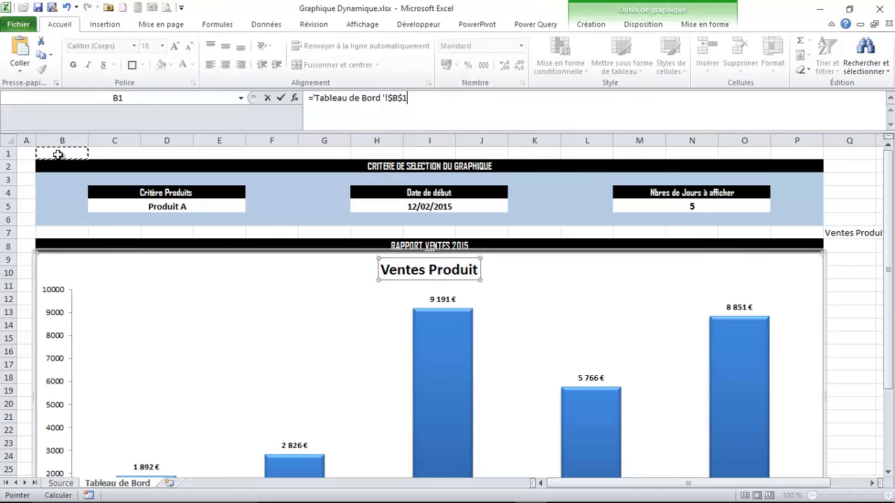
pyautogui.press('Return')
pyautogui.click(164, 331)
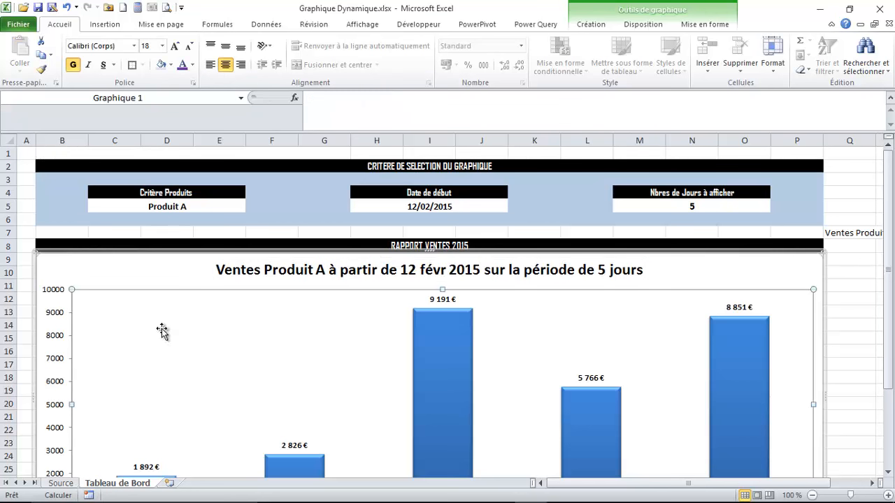
pyautogui.click(257, 268)
# - Test the dynamic chart title by setting the product to Produit C and the start date to 01/04/2015
pyautogui.click(184, 207)
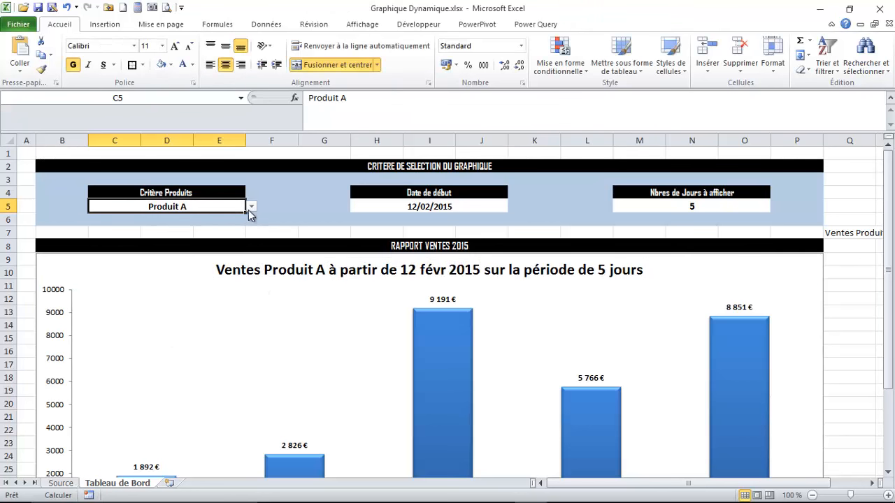
pyautogui.click(250, 206)
pyautogui.click(117, 235)
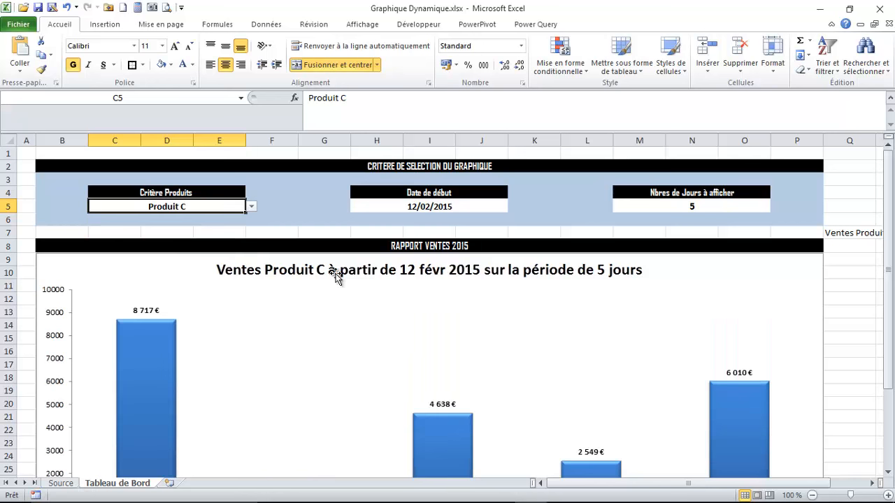
pyautogui.click(413, 206)
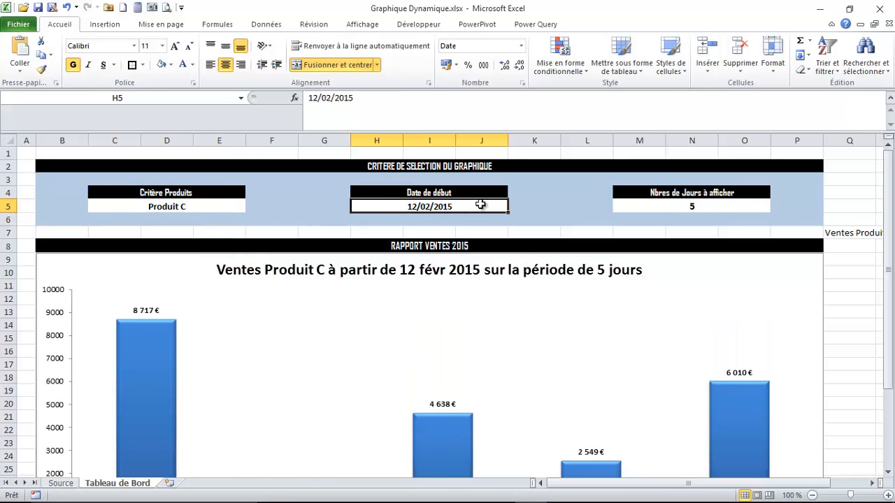
pyautogui.moveTo(333, 100); pyautogui.dragTo(293, 100)
pyautogui.write('1/4')
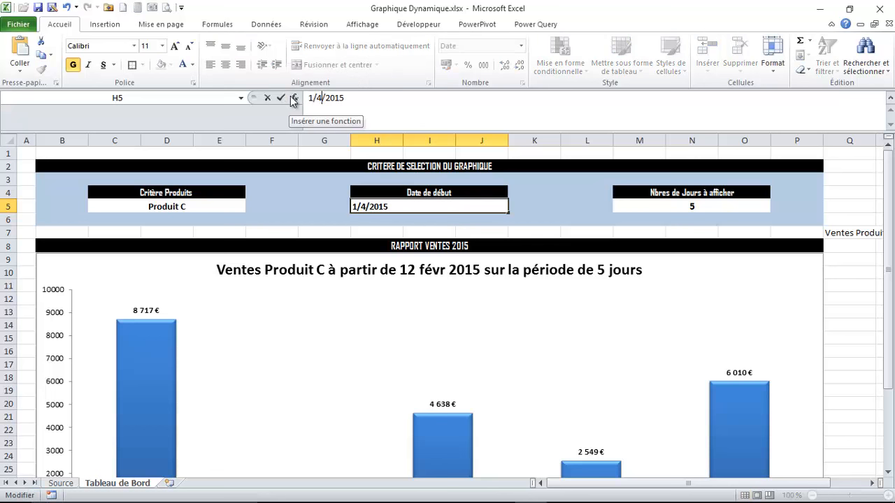
pyautogui.press('Return')
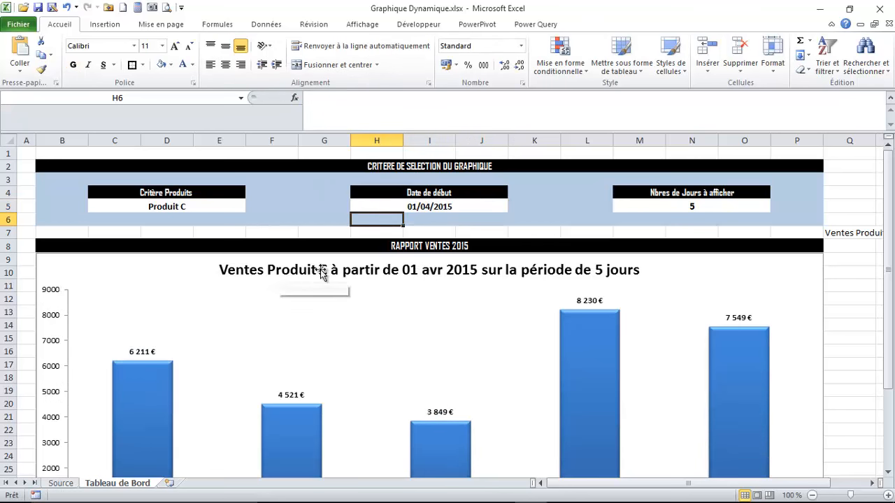
# - Set the number of days to show in the chart to 10
pyautogui.click(676, 206)
pyautogui.write('10')
pyautogui.press('Return')
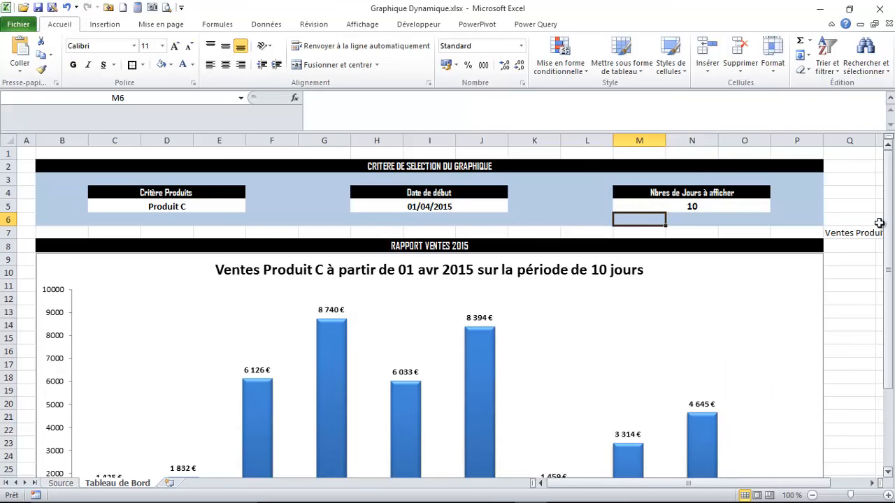
# - Clear the leftover title text from cell Q7 and look over the finished dashboard
pyautogui.click(846, 232)
pyautogui.press('Delete')
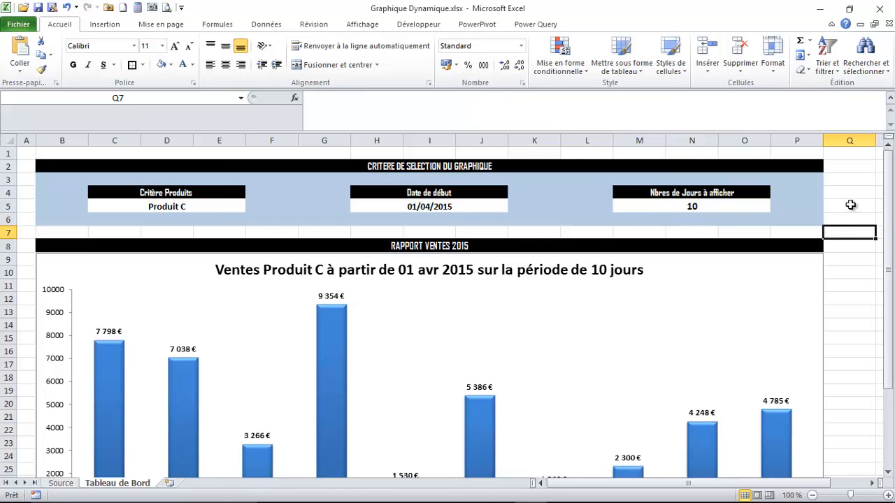
pyautogui.scroll(-2, 850, 203)
pyautogui.scroll(-1, 859, 194)
pyautogui.scroll(1, 861, 200)
pyautogui.moveTo(888, 224); pyautogui.dragTo(889, 160)
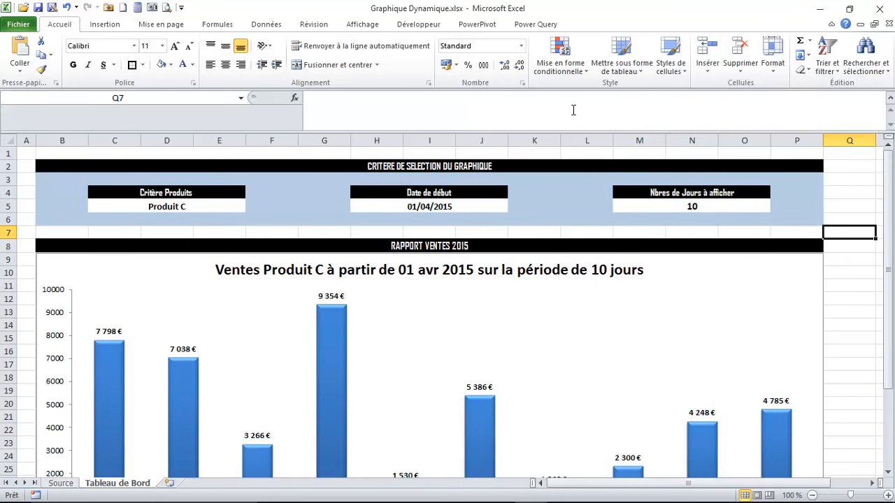
# - Hide the gridlines on the Tableau de Bord sheet
pyautogui.click(364, 26)
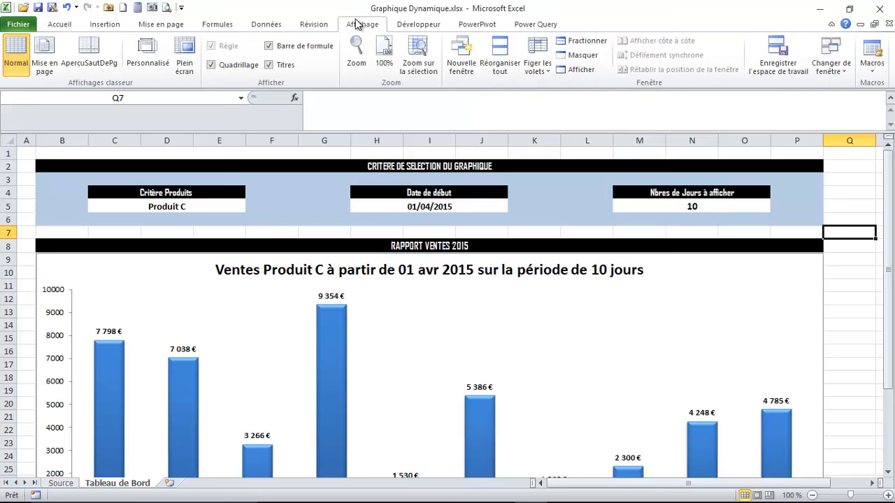
pyautogui.click(213, 65)
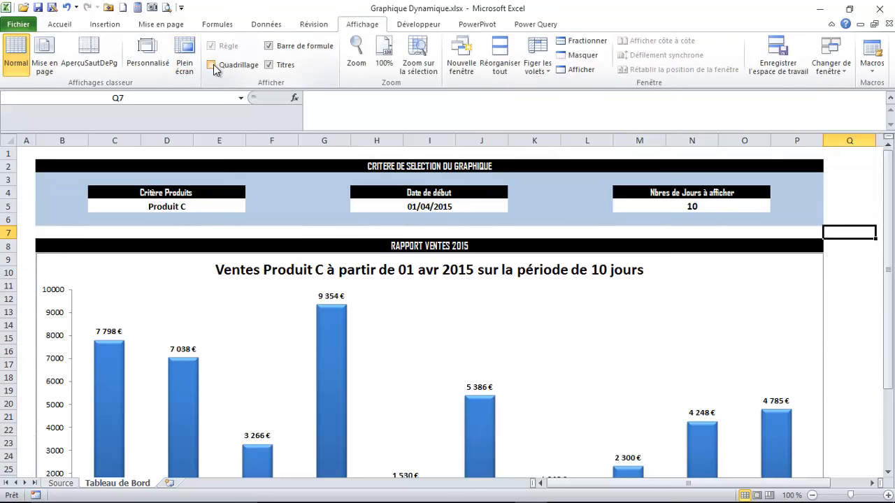
pyautogui.click(28, 152)
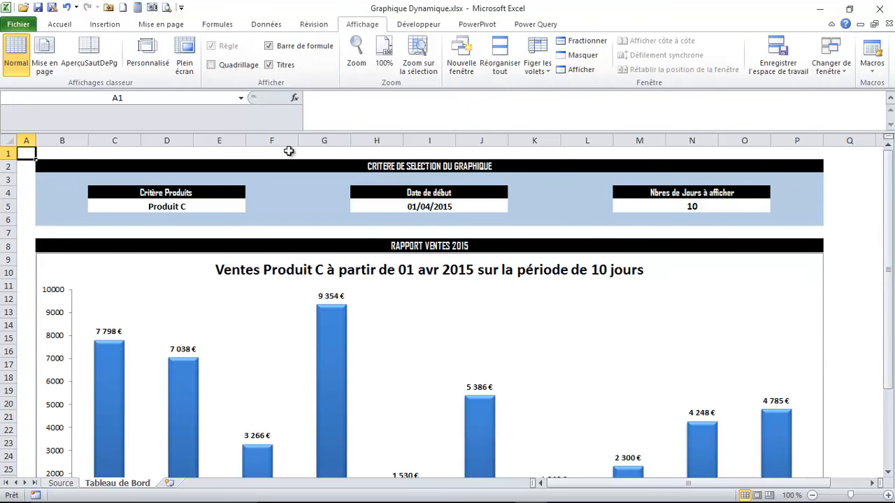
pyautogui.click(867, 220)
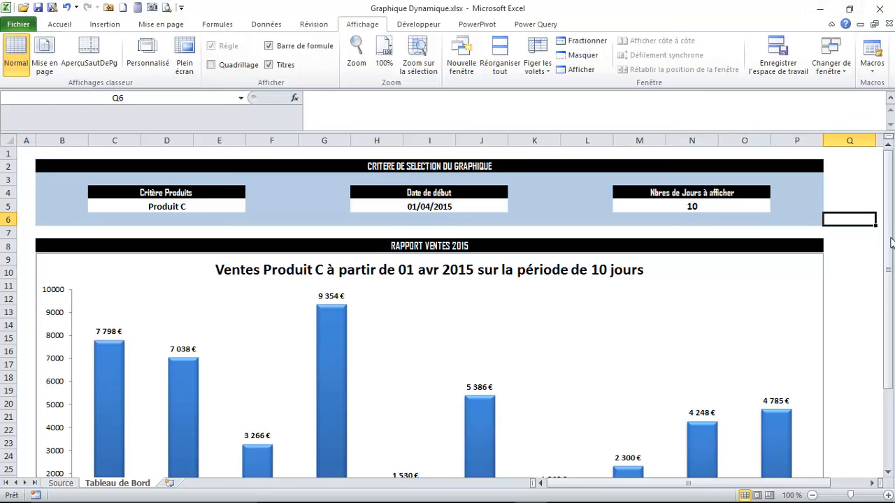
# - Collapse the expanded formula bar and minimize the ribbon so the whole dashboard chart fits in view
pyautogui.click(890, 100)
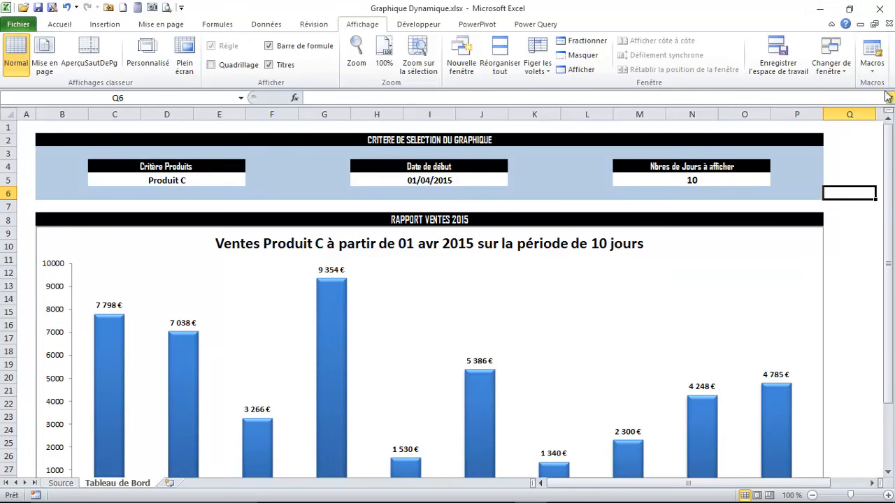
pyautogui.doubleClick(109, 28)
pyautogui.click(110, 28)
pyautogui.click(890, 192)
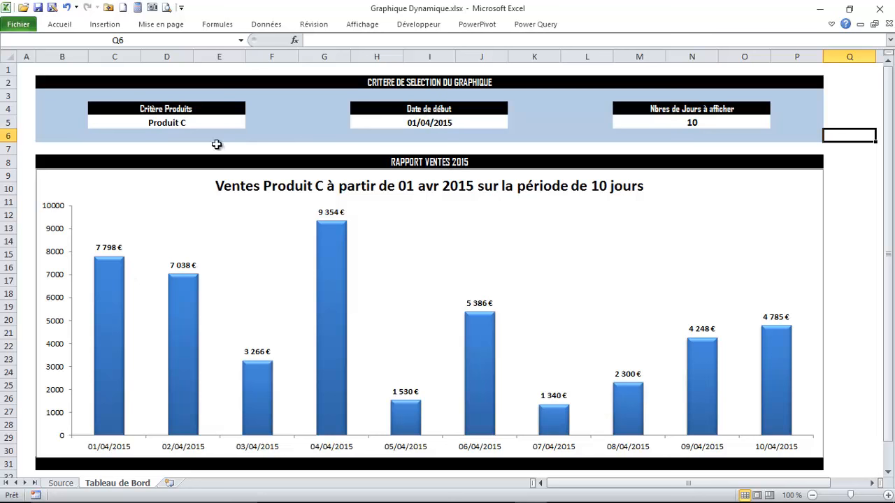
# - Test the dashboard by setting the product criterion to Produit B and the number of days to show to 20
pyautogui.click(186, 123)
pyautogui.click(250, 123)
pyautogui.click(106, 142)
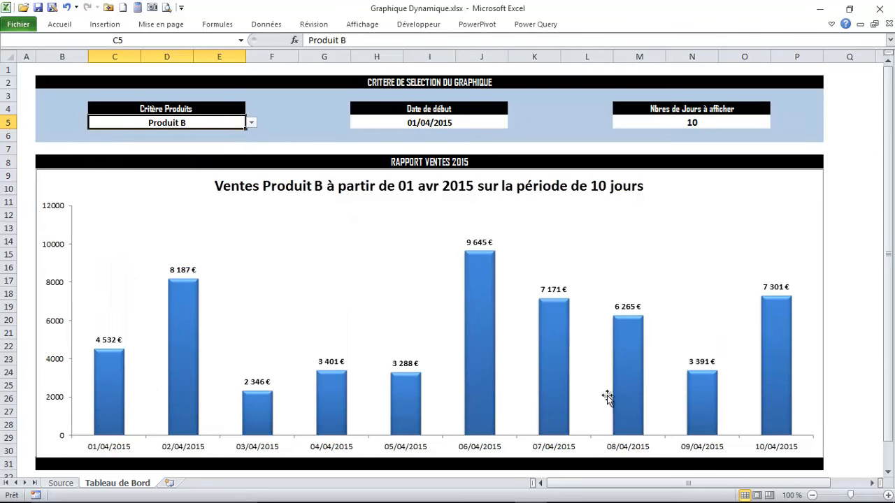
pyautogui.click(419, 122)
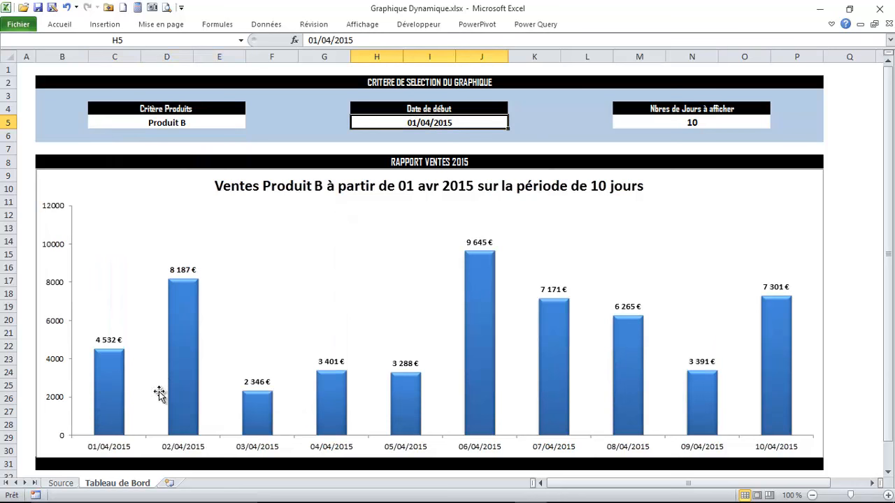
pyautogui.click(673, 123)
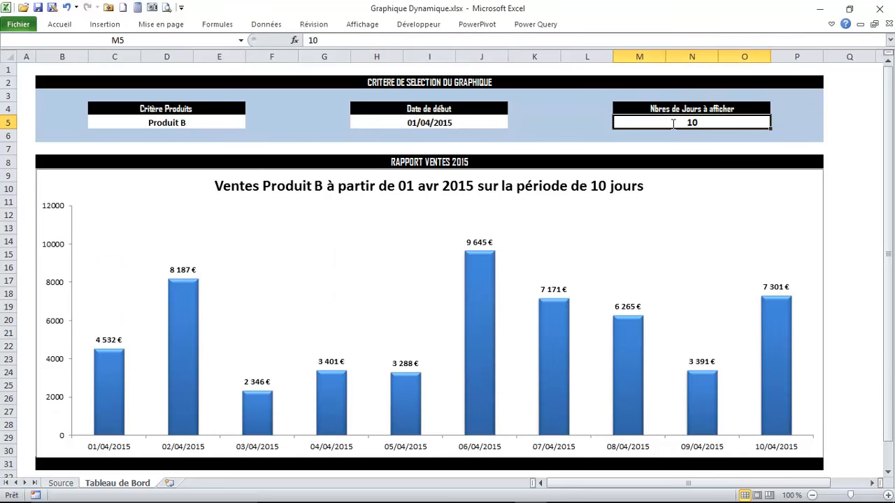
pyautogui.write('20')
pyautogui.press('Return')
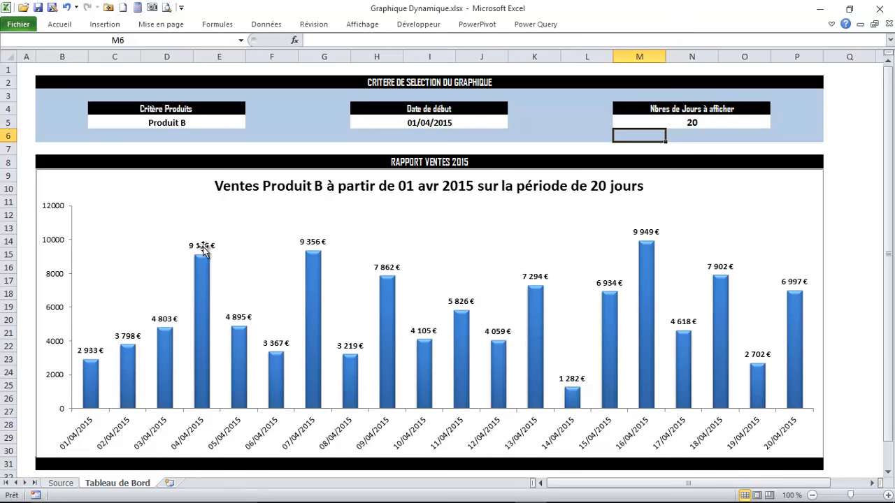
pyautogui.click(169, 120)
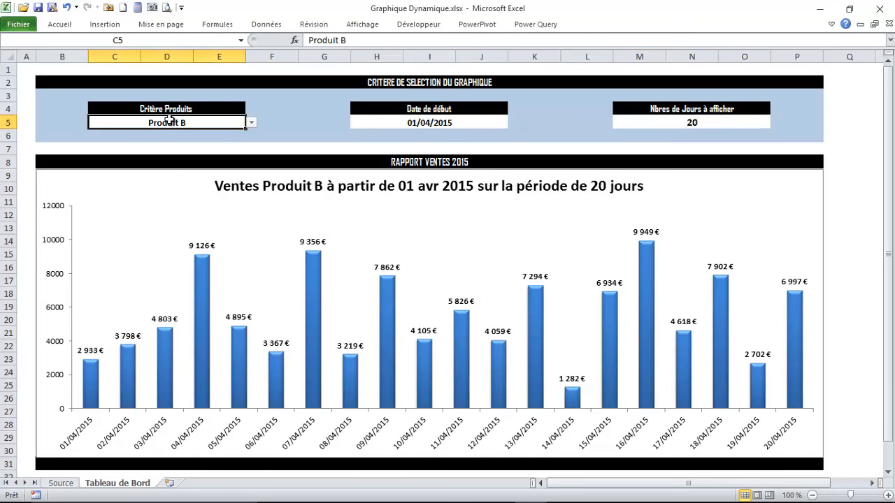